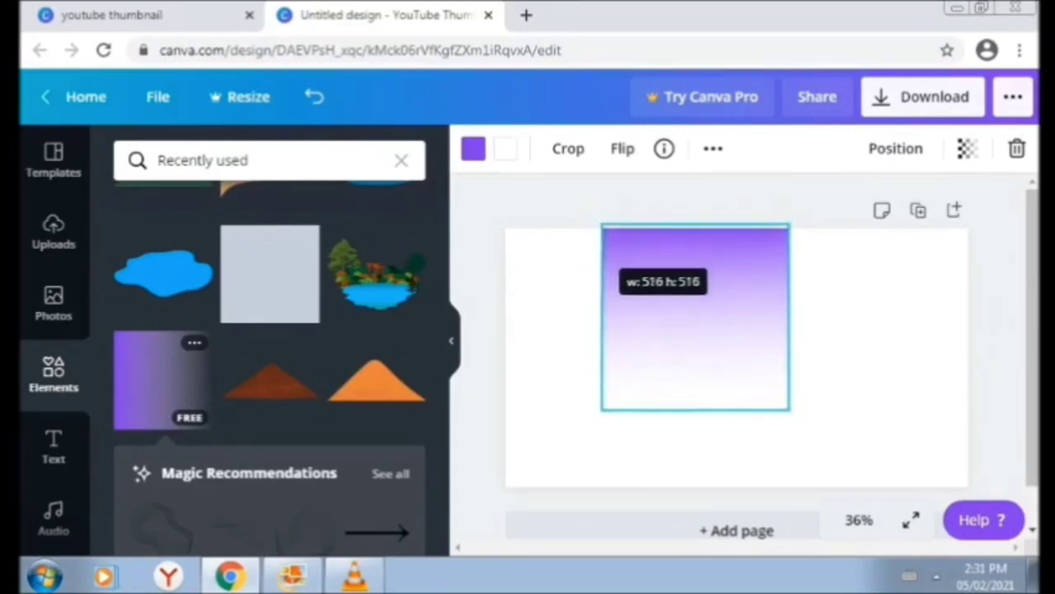
Crop the purple gradient square to a horizontal band, enlarge it to the full page width and place it slightly over the page's upper edge.
left_click(568, 148)
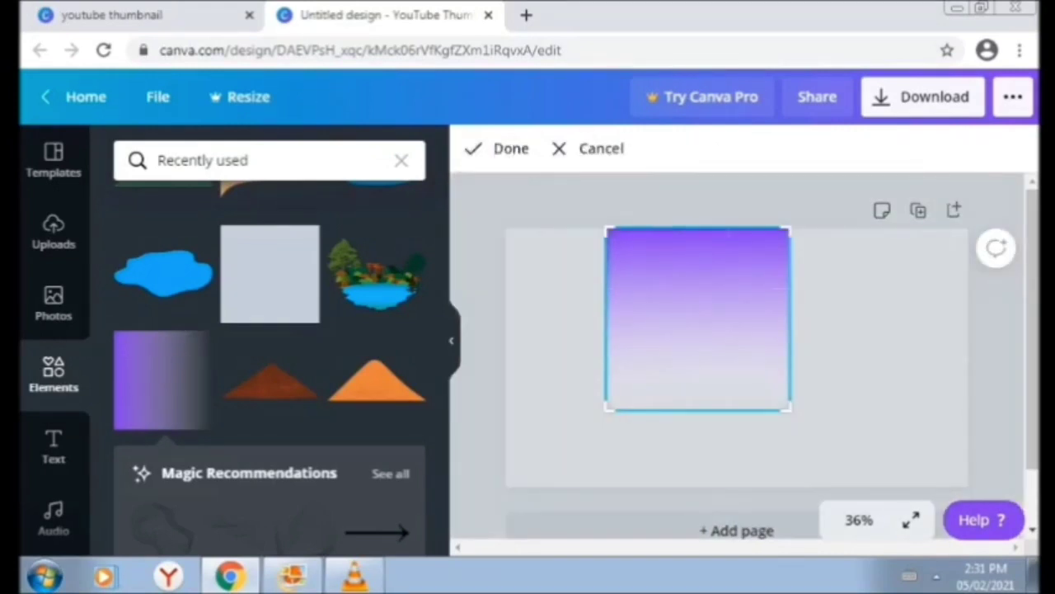
left_click_drag(698, 229, 698, 264)
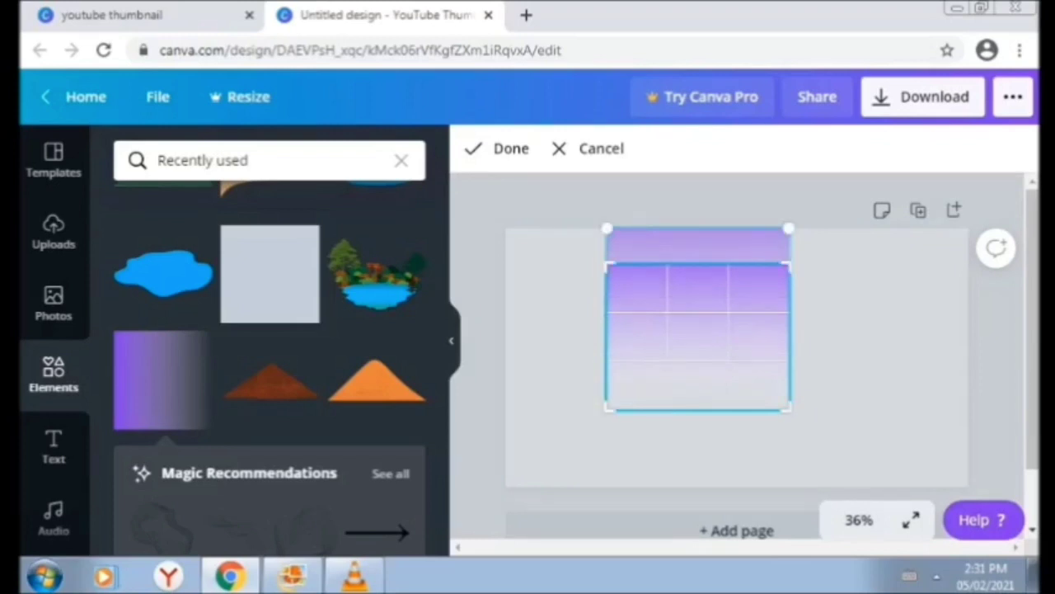
left_click_drag(698, 410, 698, 323)
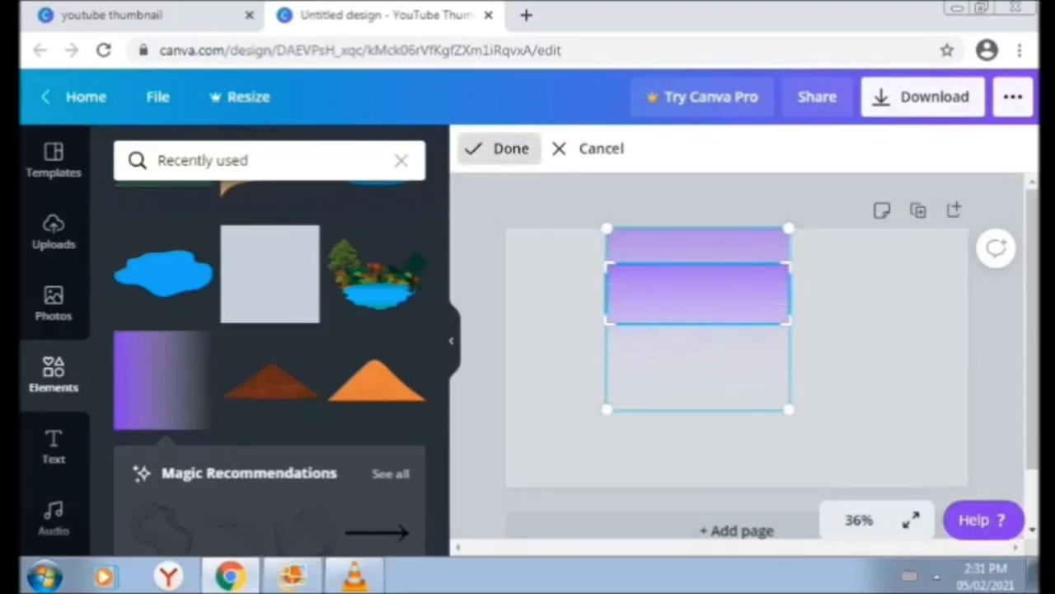
left_click(498, 148)
left_click_drag(607, 264, 505, 232)
left_click_drag(789, 323, 969, 381)
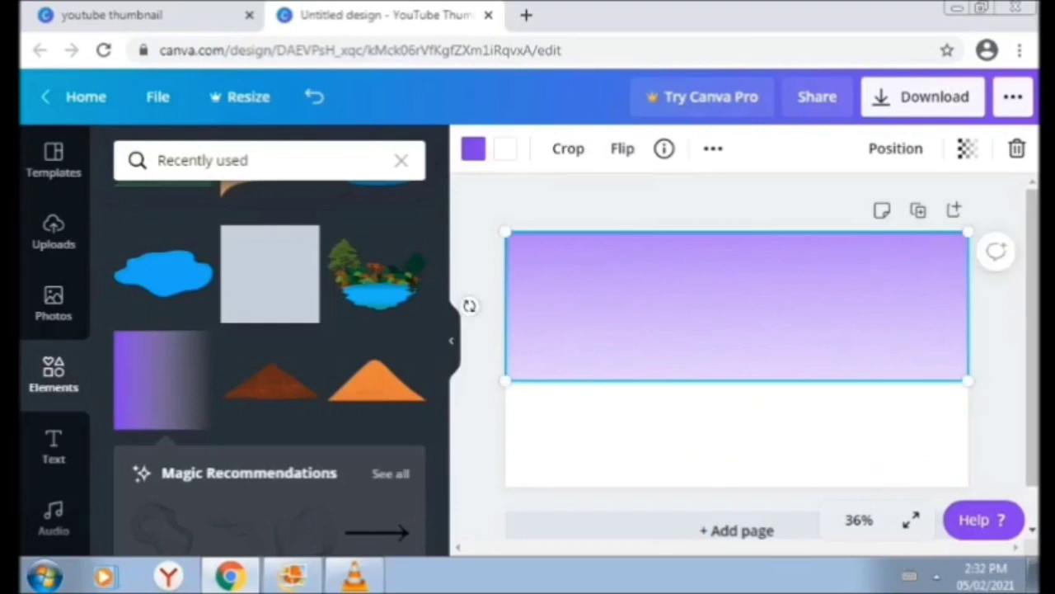
left_click_drag(737, 306, 737, 283)
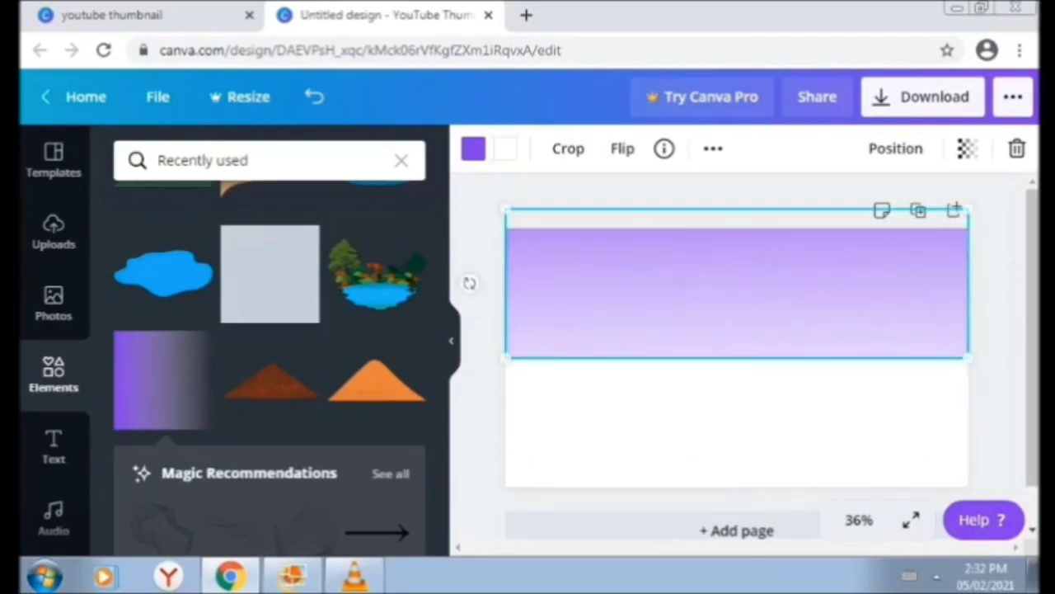
Recolour the gradient band from purple to light turquoise #5FEDD7.
left_click(474, 148)
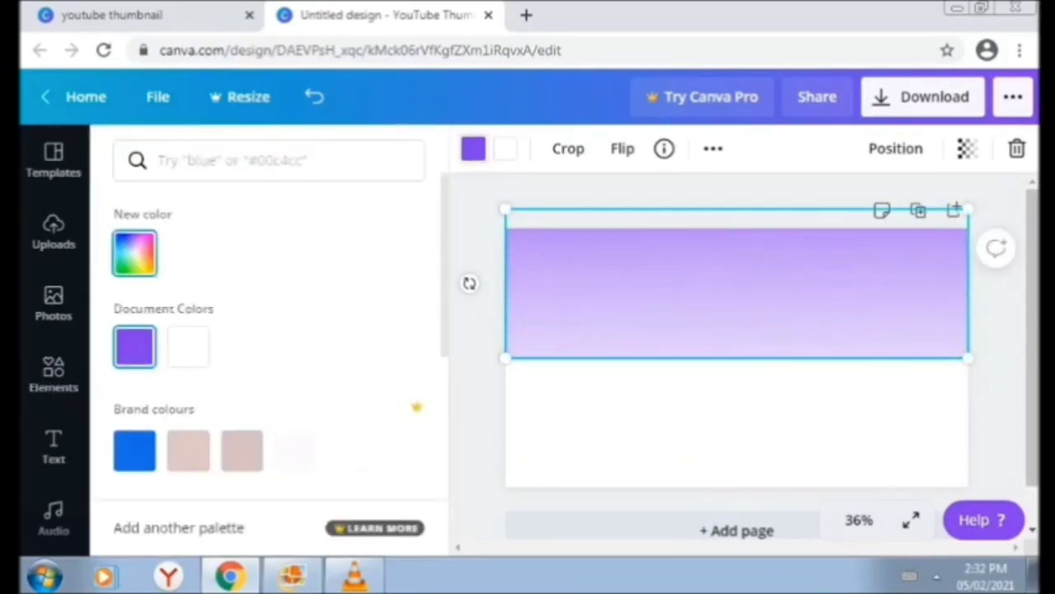
left_click(135, 253)
left_click(249, 327)
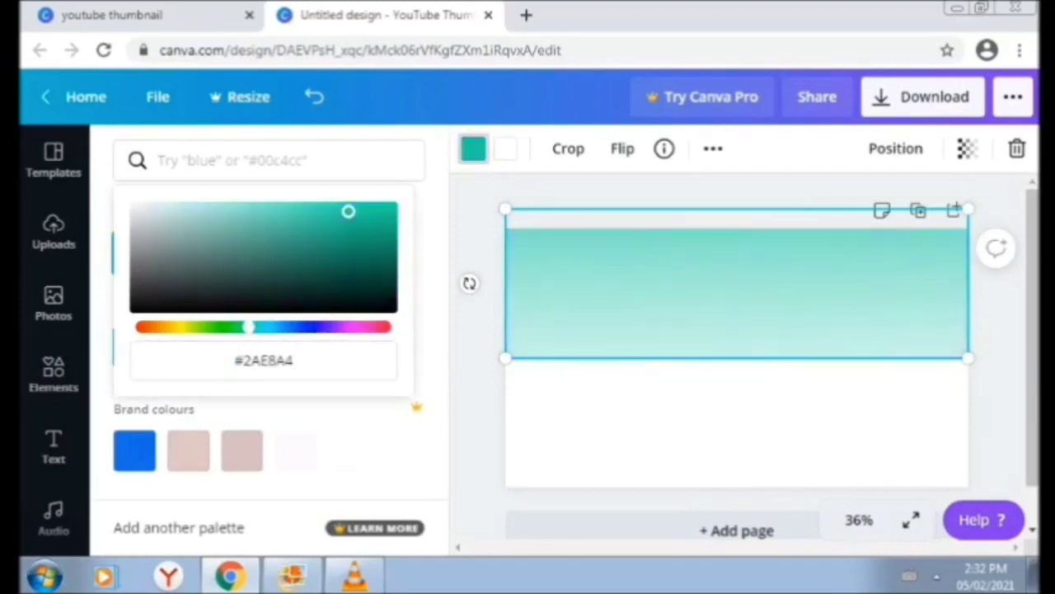
left_click_drag(348, 212, 290, 210)
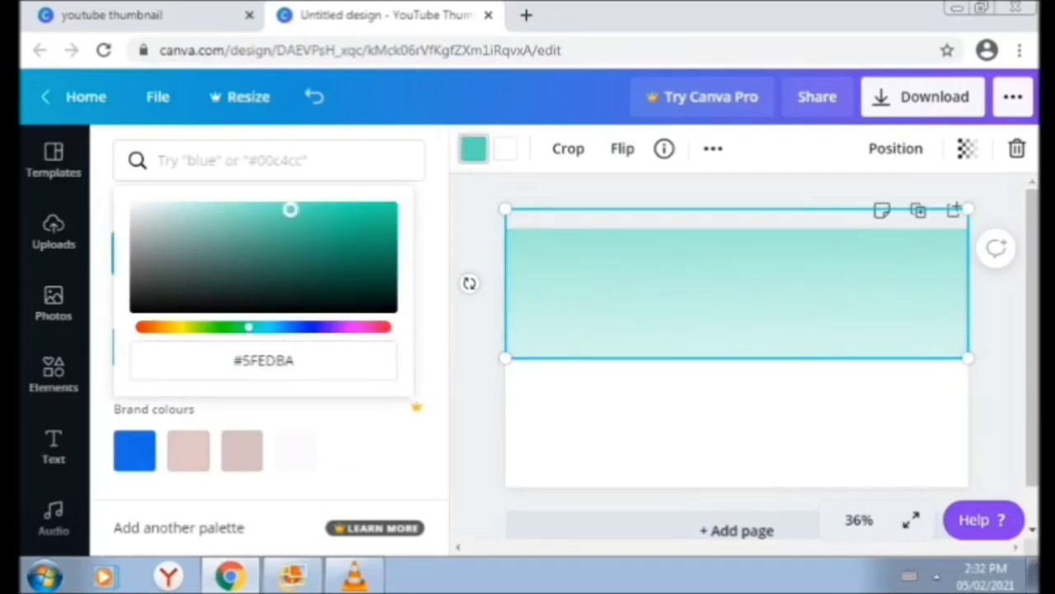
left_click_drag(249, 327, 257, 326)
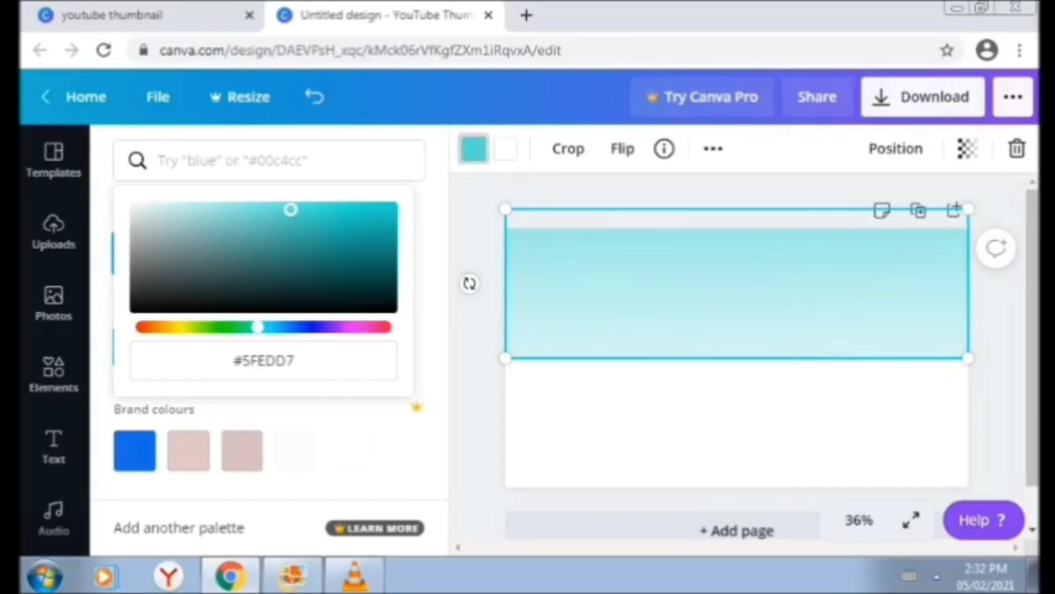
left_click(568, 149)
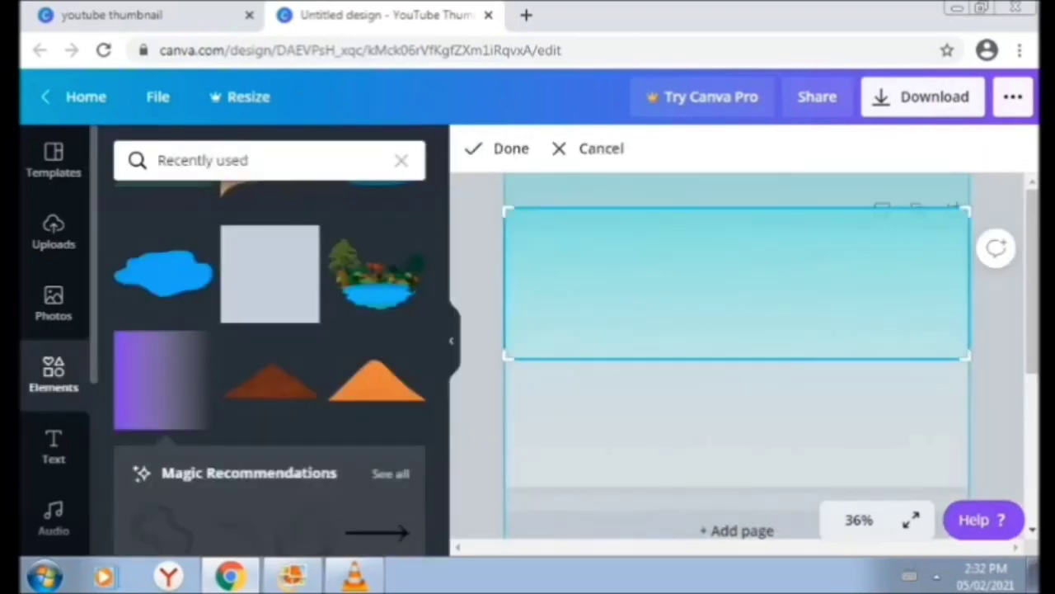
left_click(594, 149)
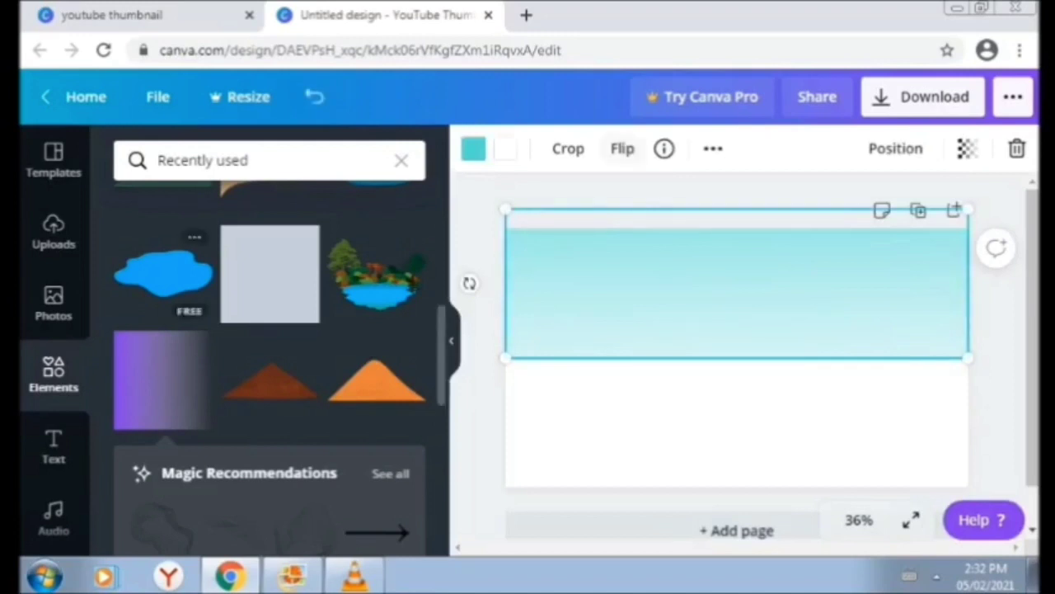
Add the recently used orange hill, enlarge it and position its base just above the lower edge of the turquoise sky.
left_click(376, 381)
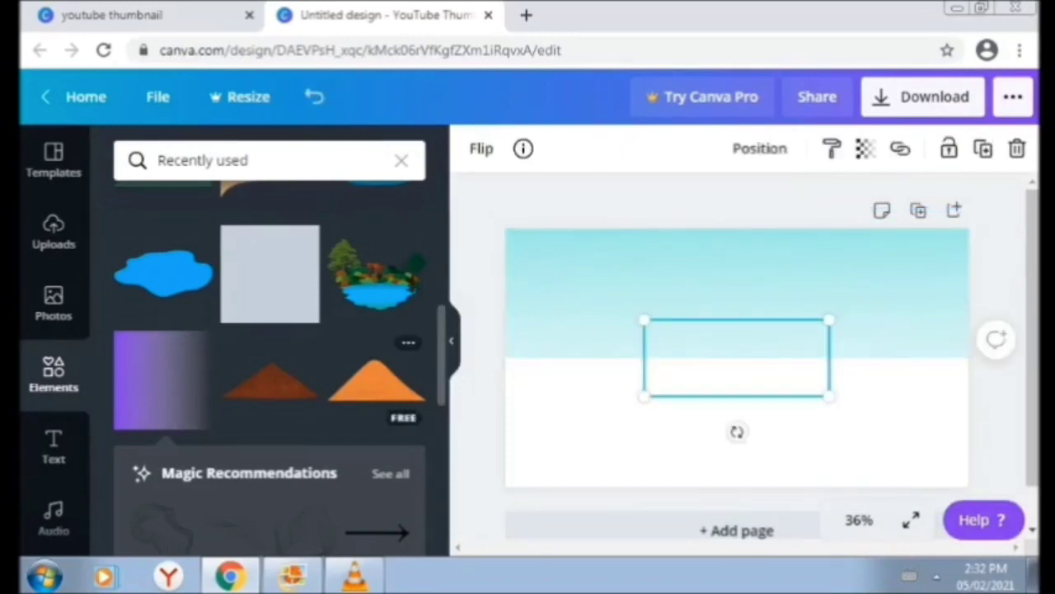
left_click_drag(737, 363, 721, 289)
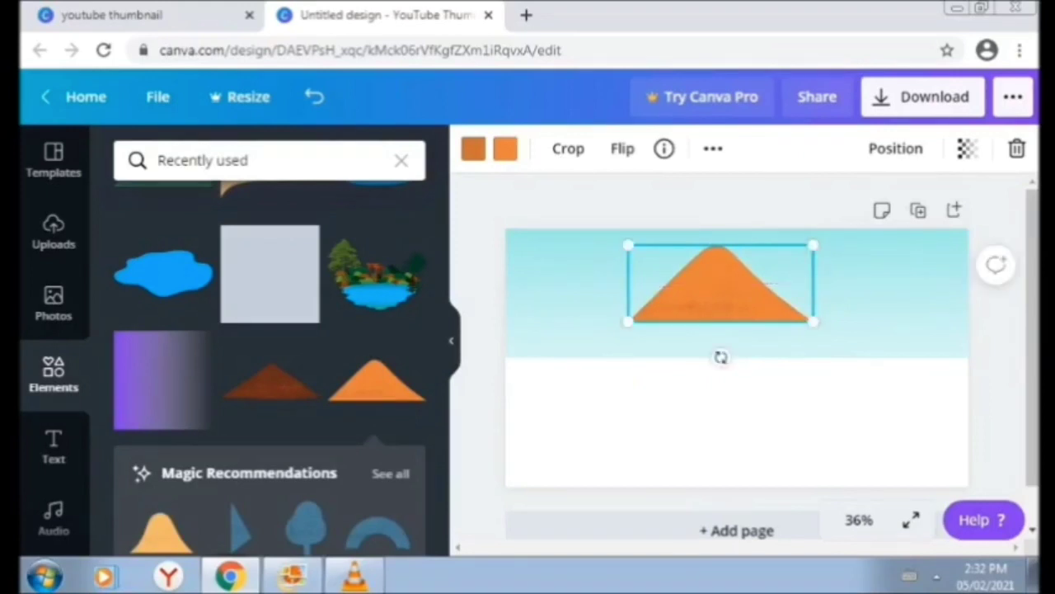
left_click_drag(628, 321, 562, 348)
left_click_drag(687, 299, 697, 301)
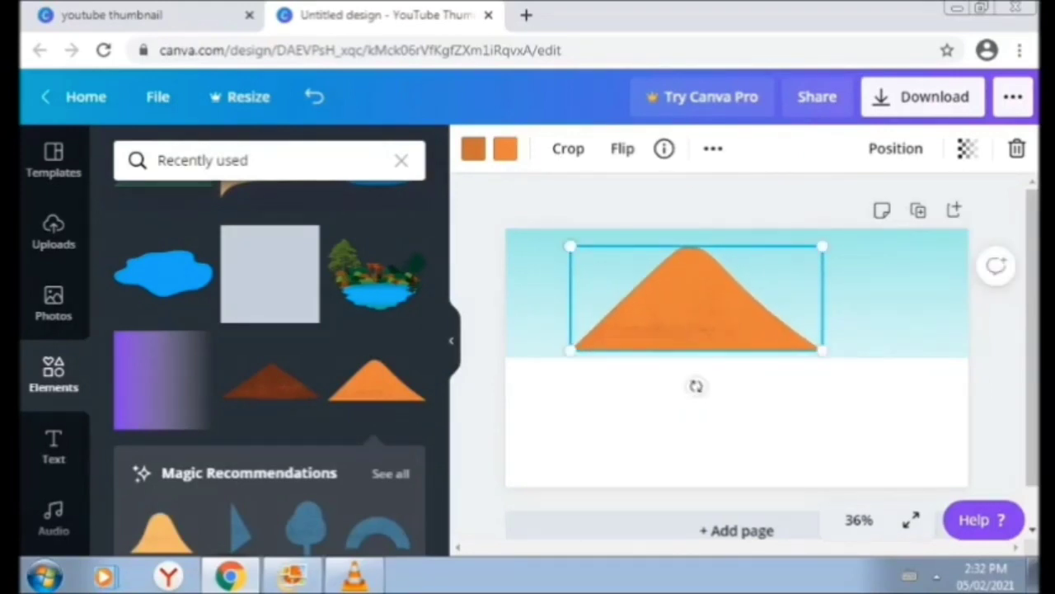
key("Down")
key("Down")
key("Down")
key("Down")
key("Down")
key("Down")
key("Down")
key("Down")
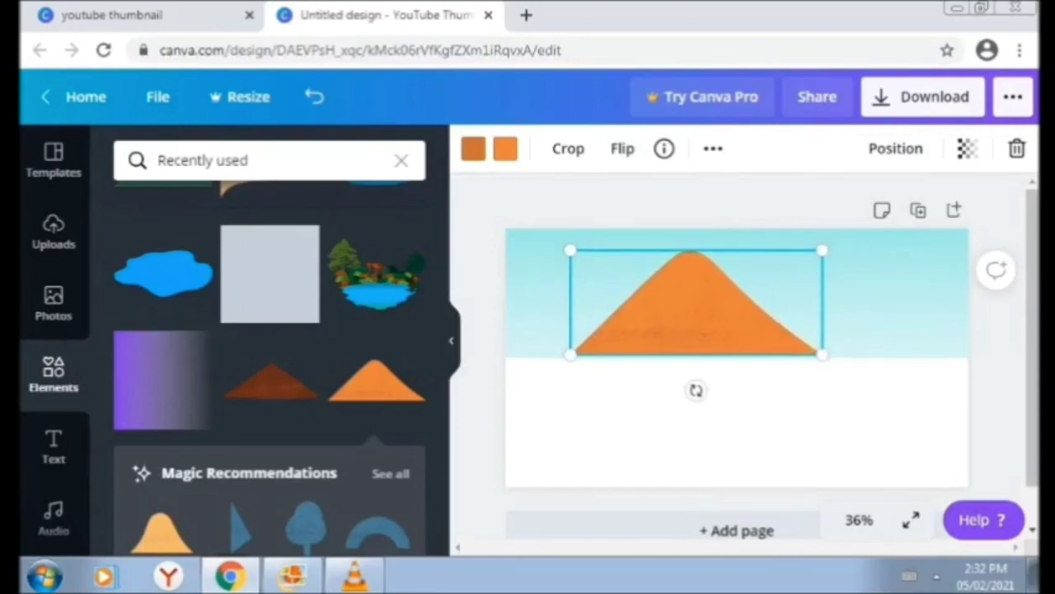
Set both colours of the orange hill to pale grey #DBD3D3.
left_click(473, 148)
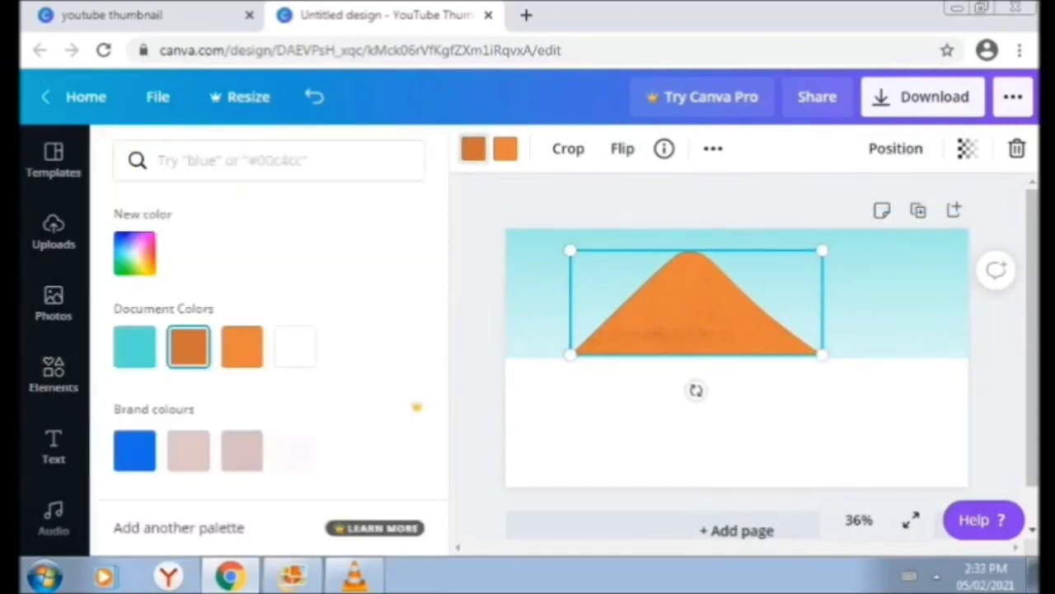
left_click(295, 346)
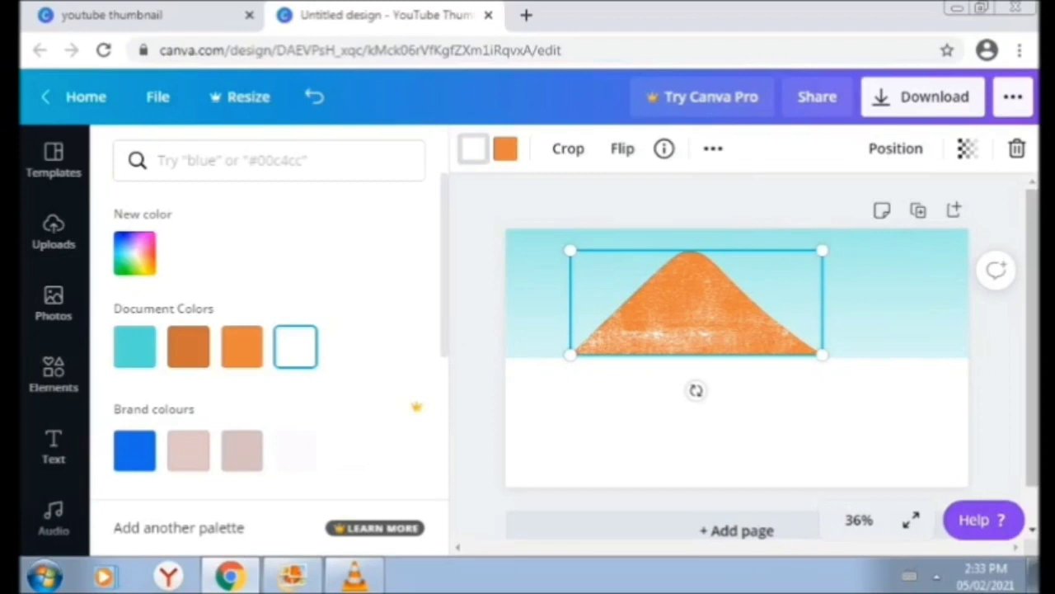
left_click(295, 347)
left_click(138, 217)
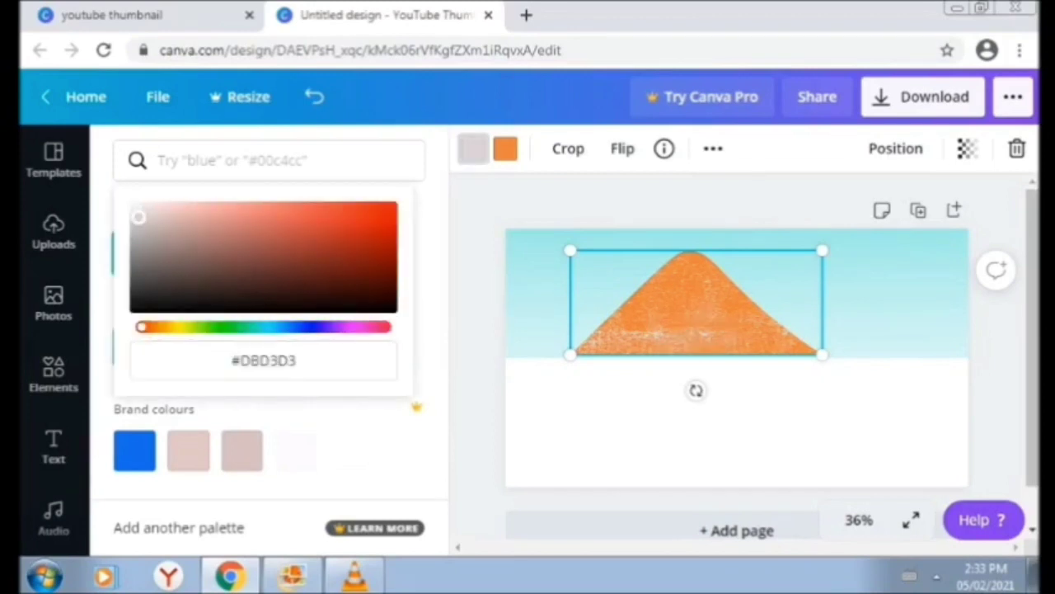
left_click(507, 149)
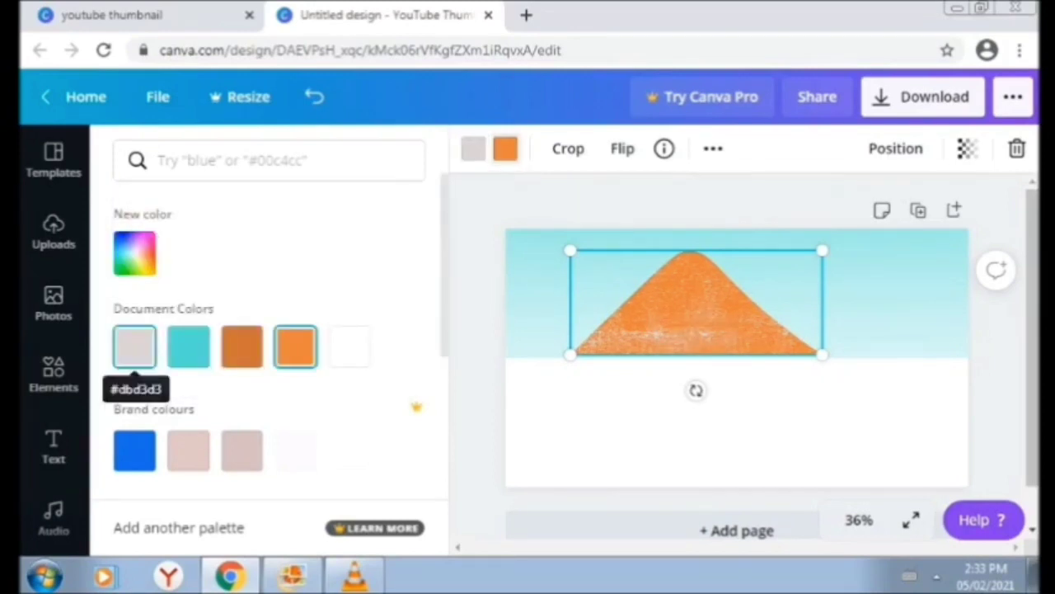
left_click(135, 347)
Add the recently used brown mountain and set both of its colours to #CBBCBC.
left_click(53, 376)
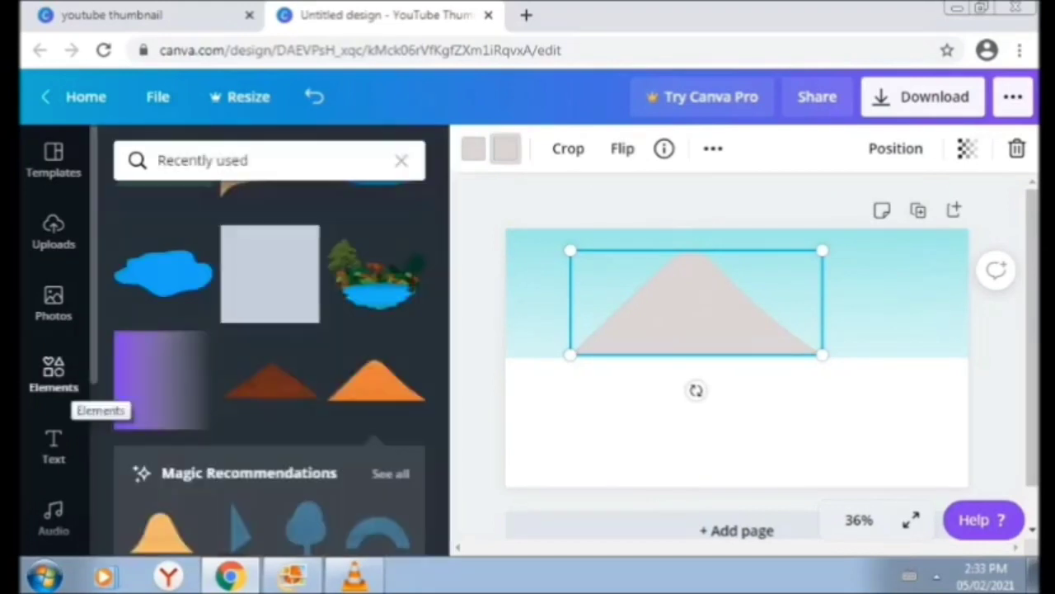
left_click(272, 381)
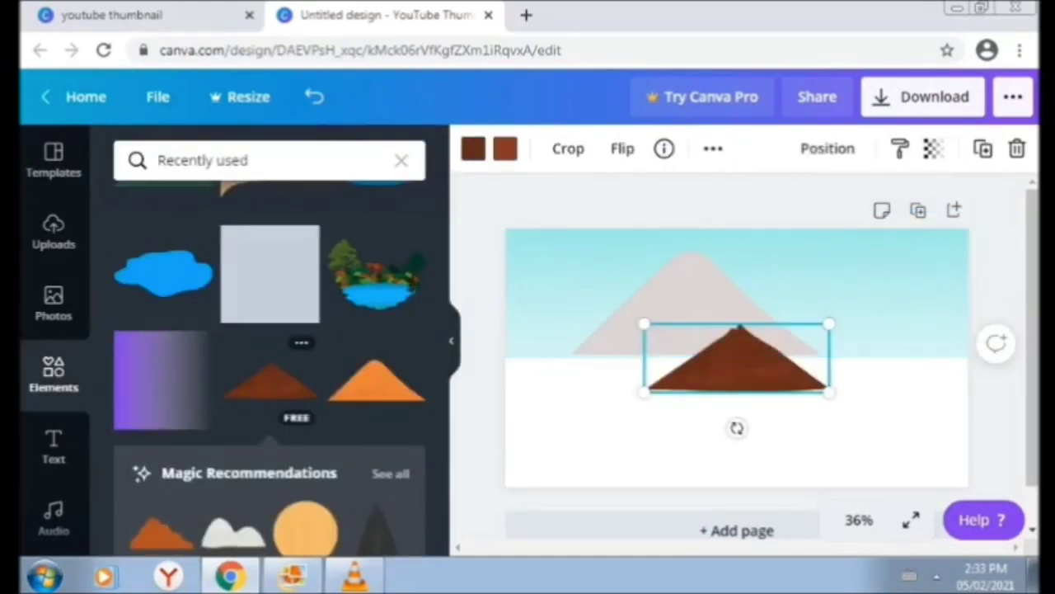
left_click(474, 149)
left_click(295, 346)
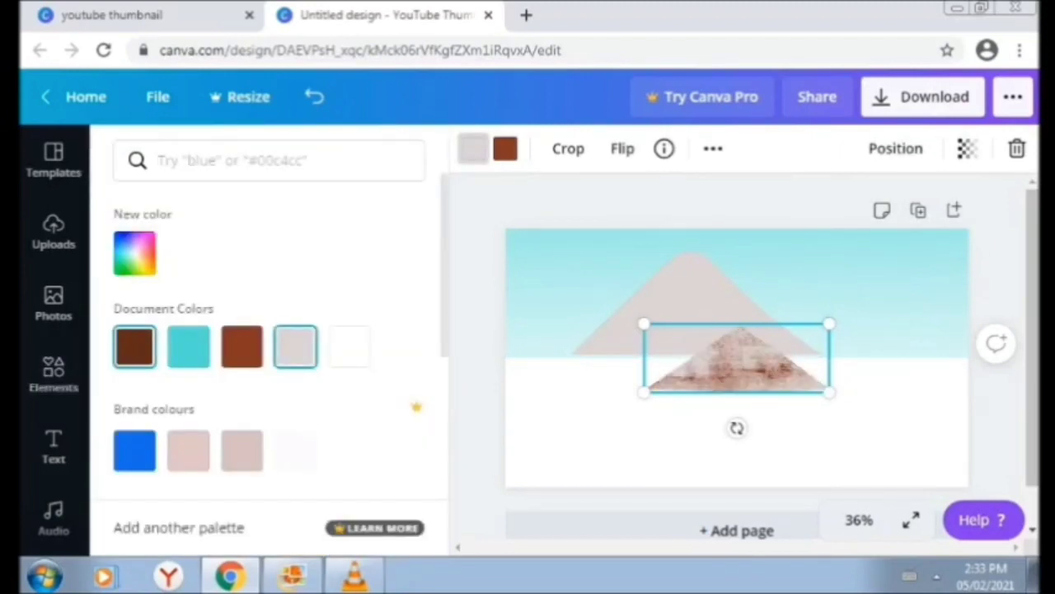
left_click(135, 252)
type("#CBBCBC")
key("Return")
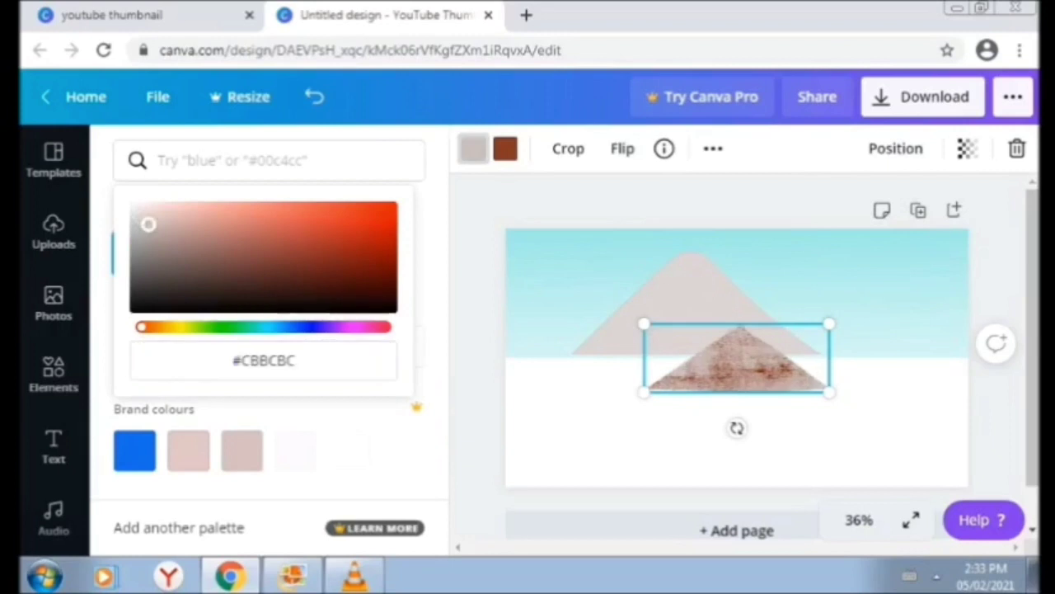
left_click(505, 148)
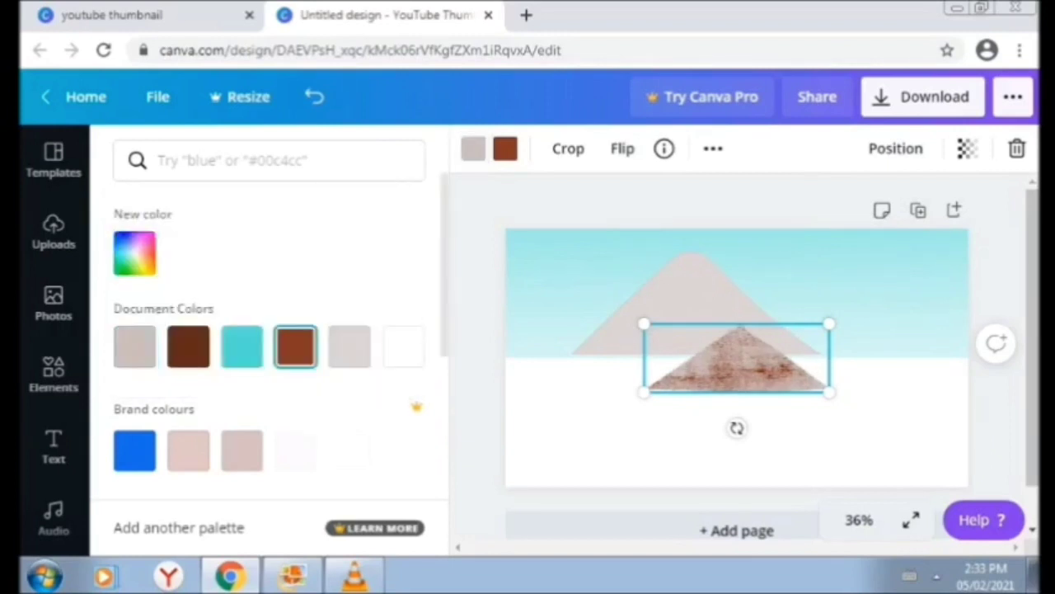
left_click(134, 346)
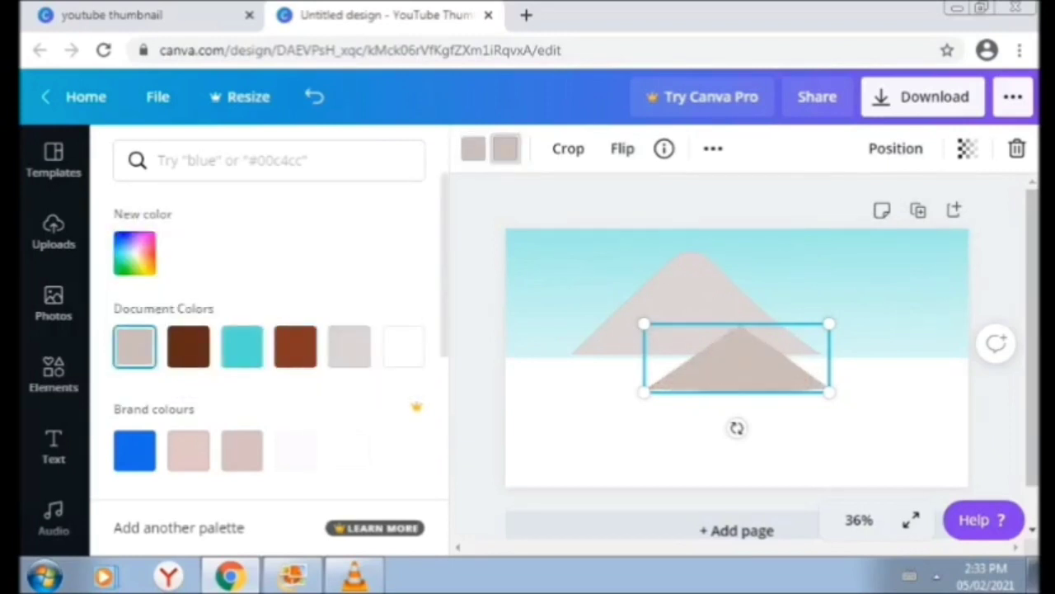
Darken both colours of the smaller front mountain to #B2A4A4.
left_click(134, 253)
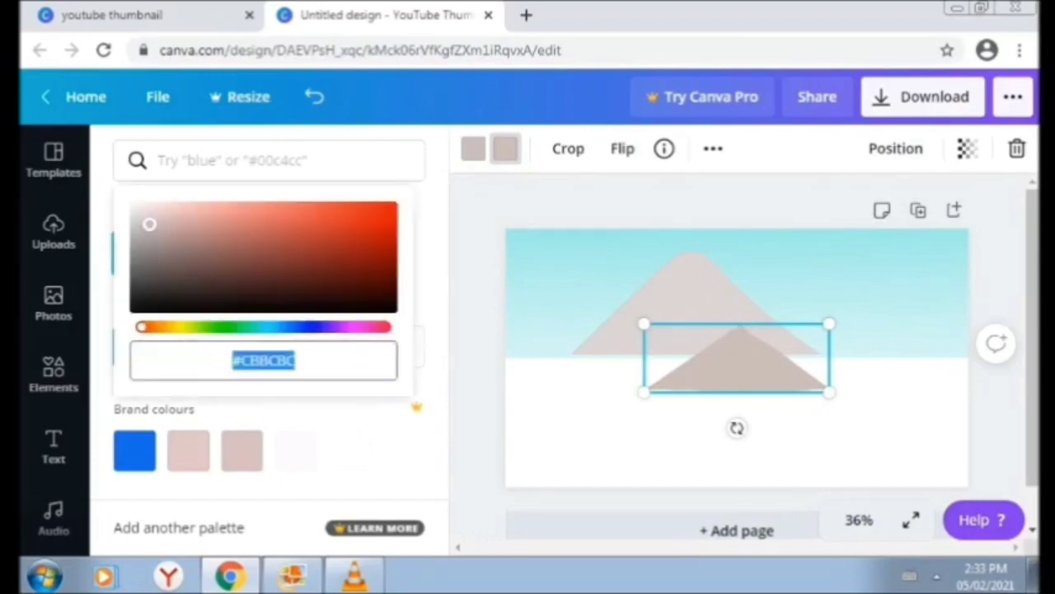
left_click(150, 235)
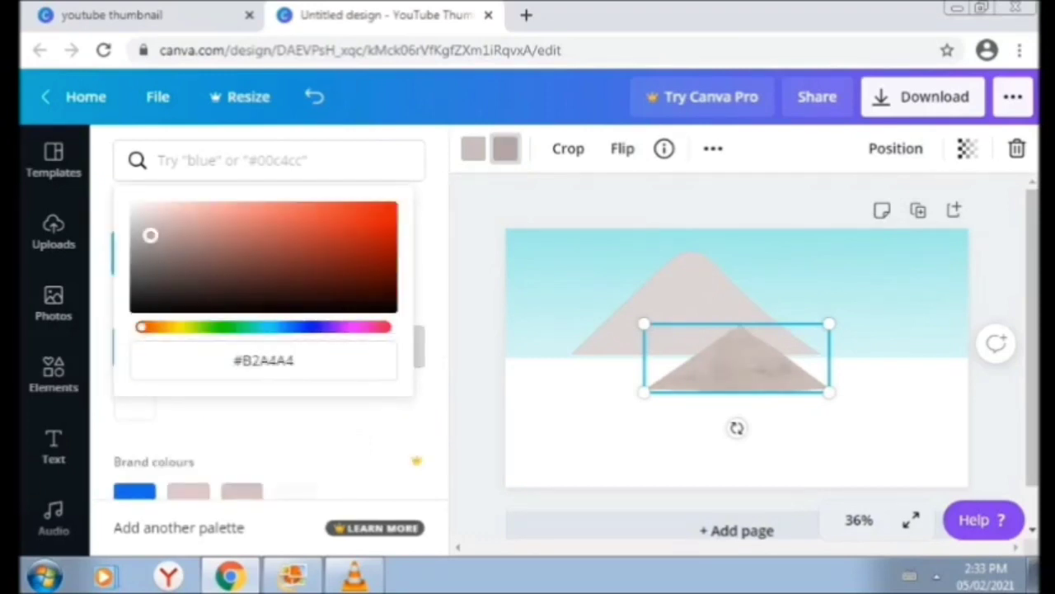
left_click(474, 149)
left_click(135, 347)
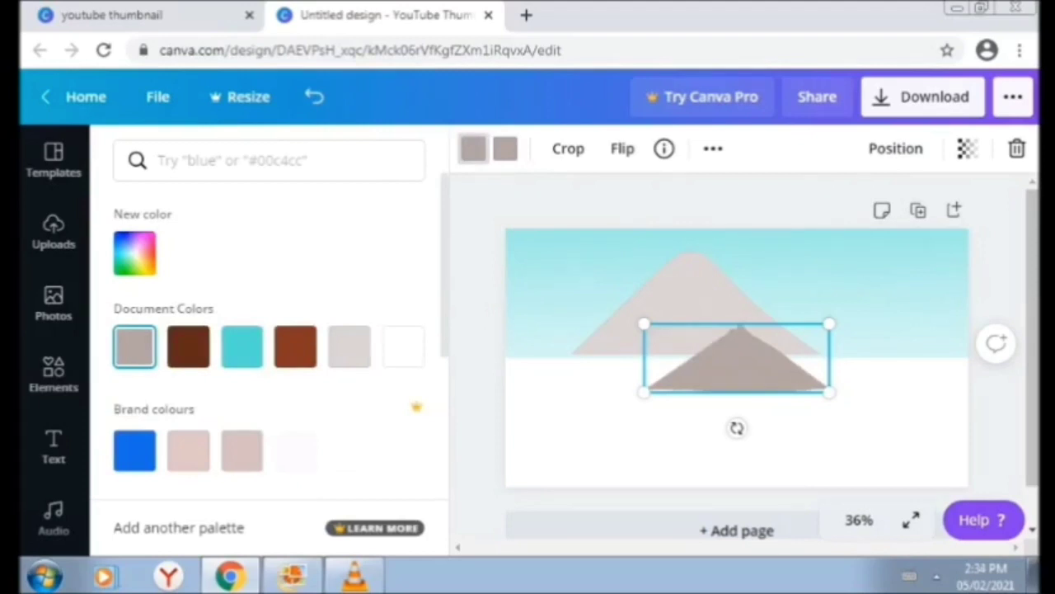
Enlarge the darker mountain and place it overlapping the pale hill's right slope, with its base near the sky's lower edge.
left_click_drag(736, 359, 768, 302)
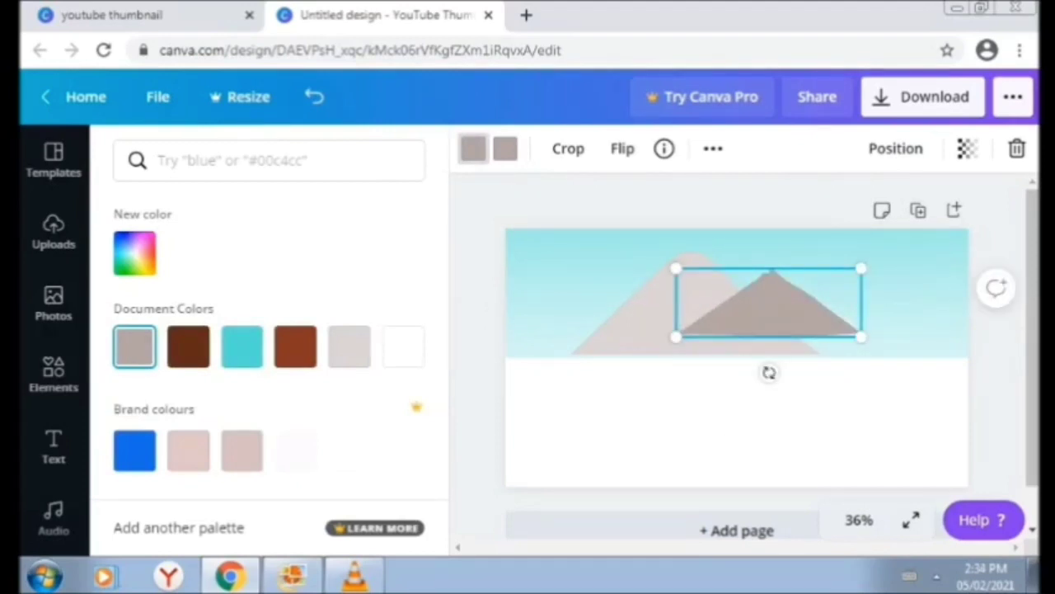
left_click_drag(862, 268, 898, 254)
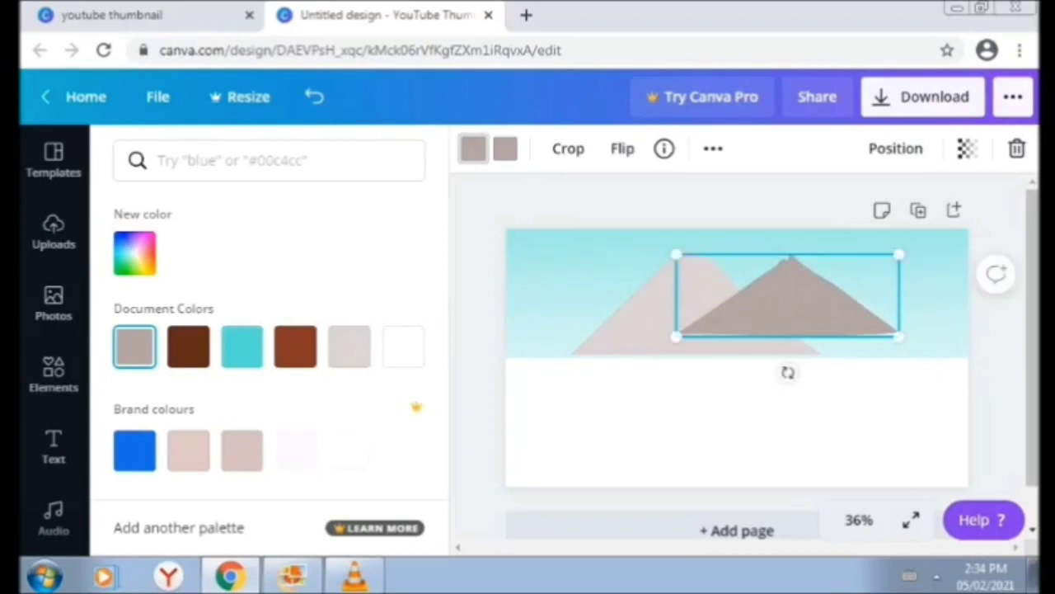
left_click_drag(675, 337, 628, 354)
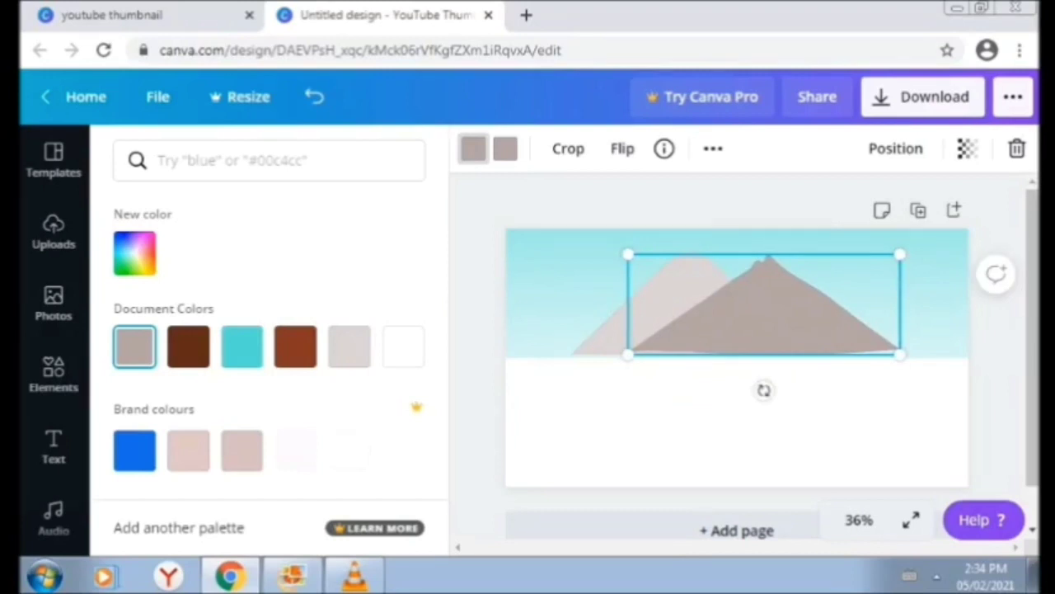
left_click_drag(764, 314, 782, 313)
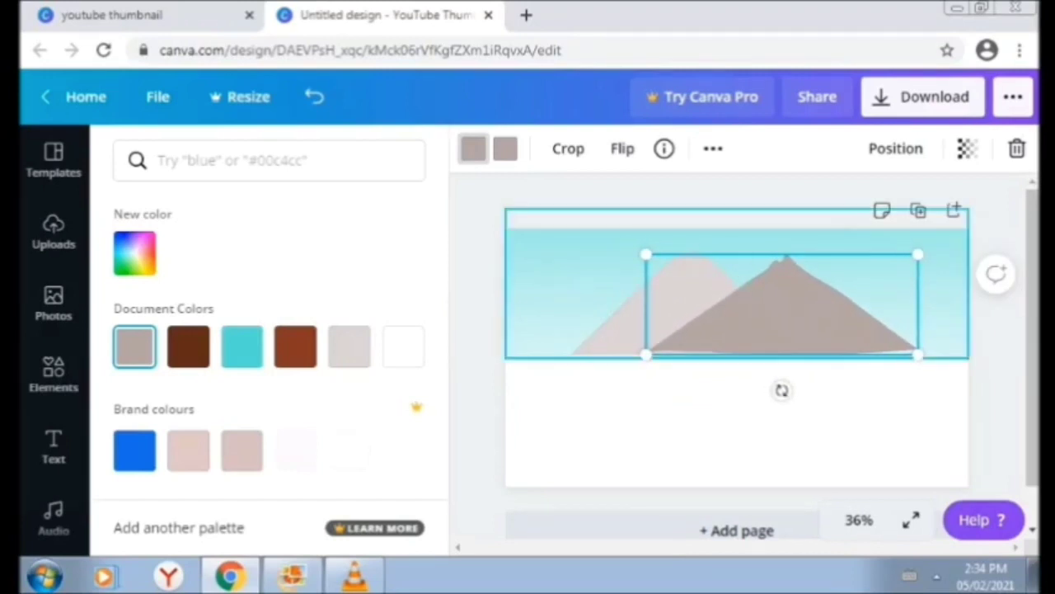
Enlarge the pale hill slightly so its peak rises above the darker mountain, and nudge it a little to the left.
left_click(660, 305)
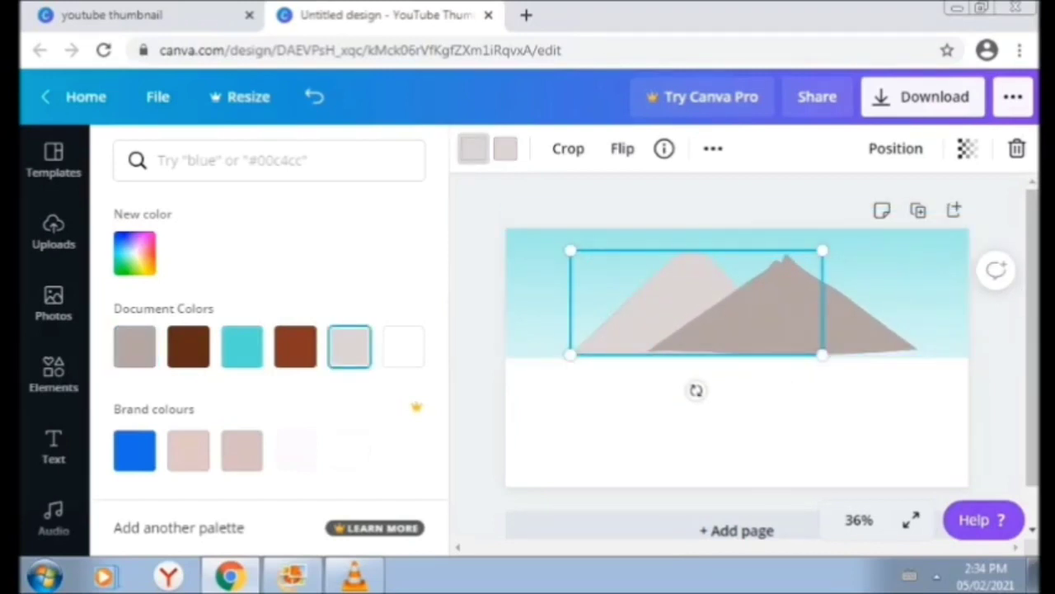
left_click_drag(822, 250, 843, 242)
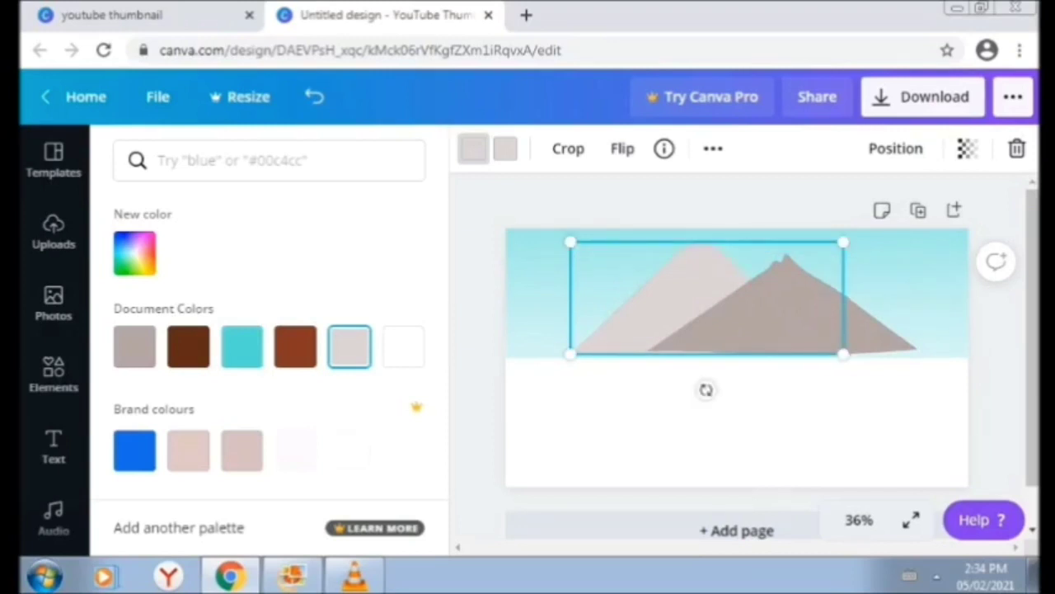
key("Left")
key("Left")
key("Left")
key("Left")
key("Left")
key("Left")
key("Left")
key("Left")
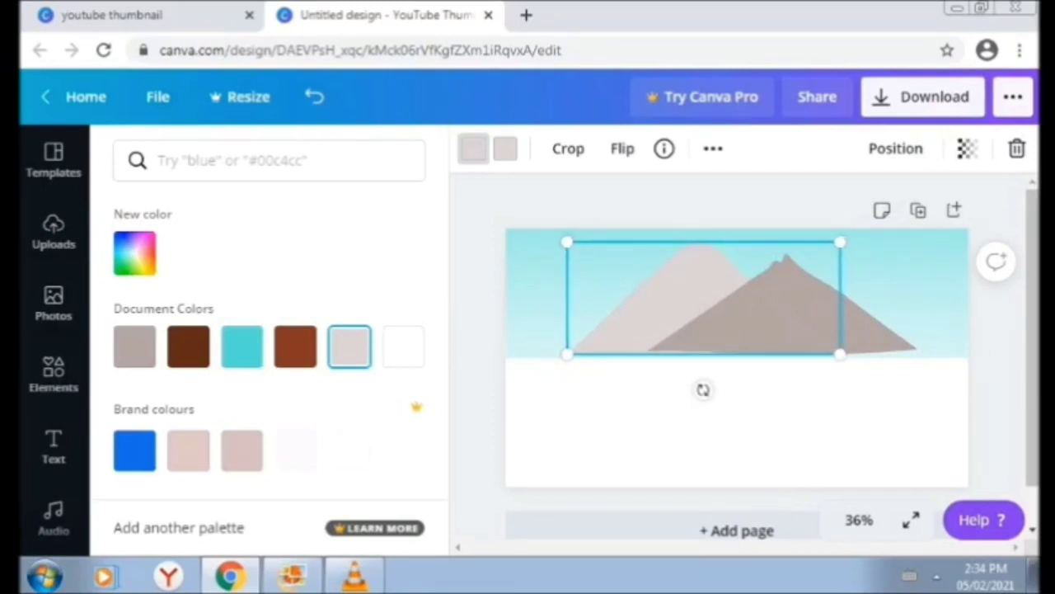
Add the recently used lake-and-torii forest scene, enlarge it, and place it over the page's right half with the treetops slightly above the page.
key("Escape")
left_click(376, 274)
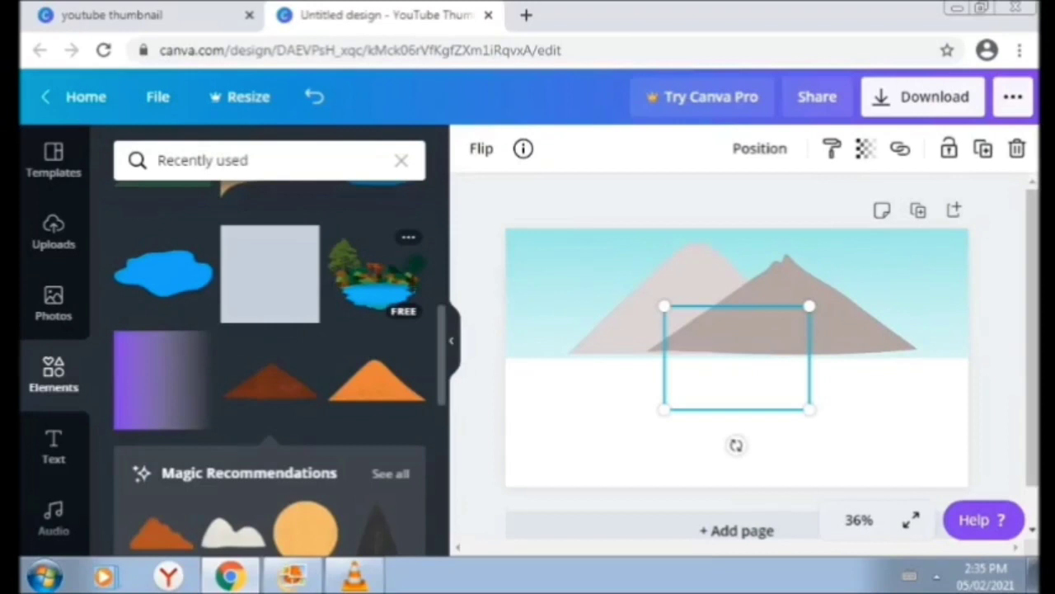
left_click_drag(809, 306, 907, 236)
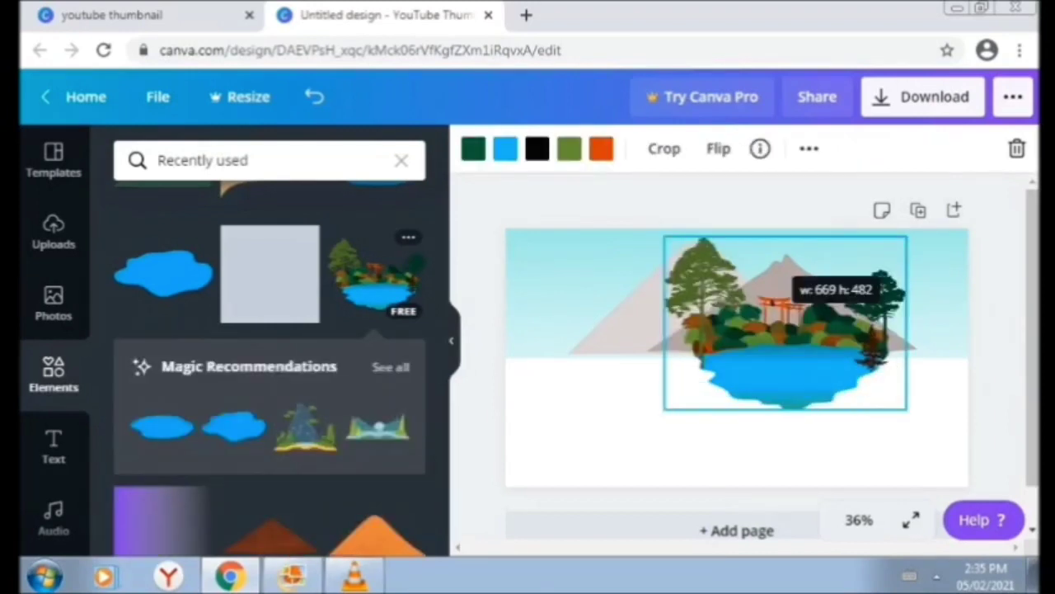
left_click_drag(907, 408, 1015, 482)
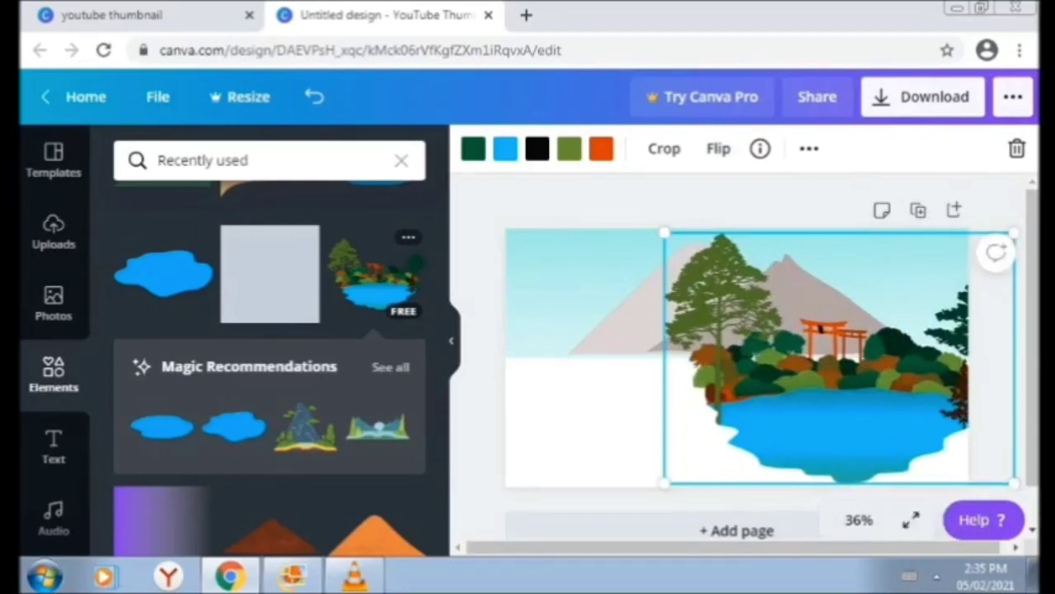
left_click_drag(819, 327, 820, 304)
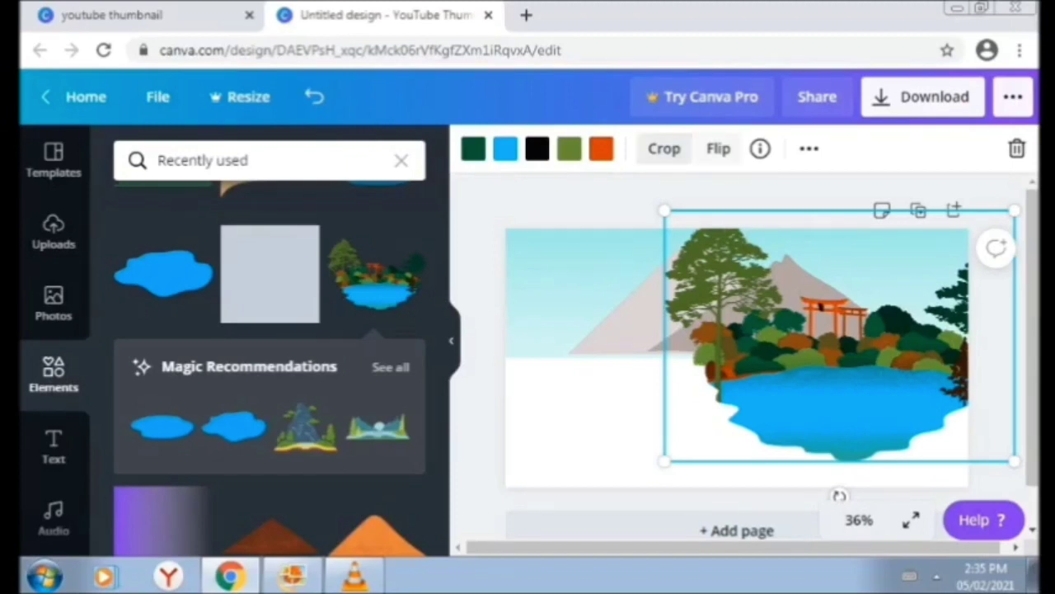
Duplicate the lake scene and crop the copy down to the lower part of the water.
left_click(809, 149)
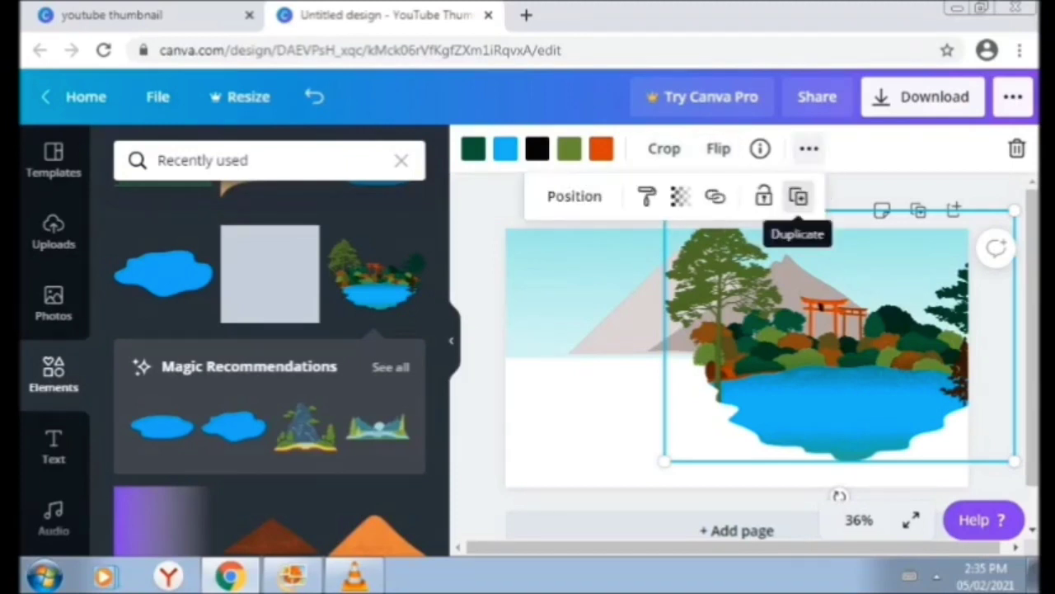
left_click(798, 196)
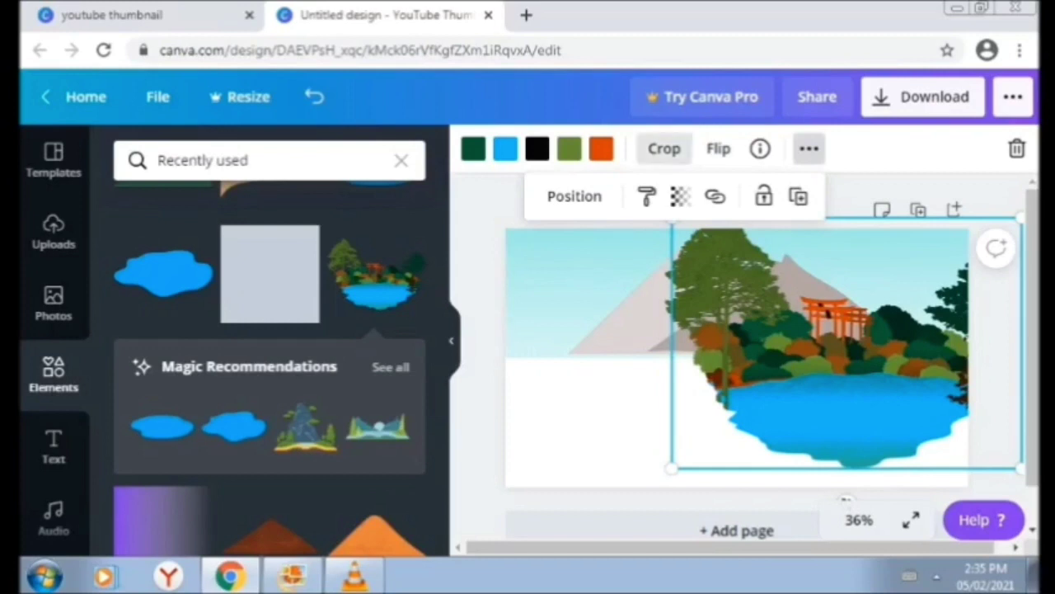
left_click(664, 149)
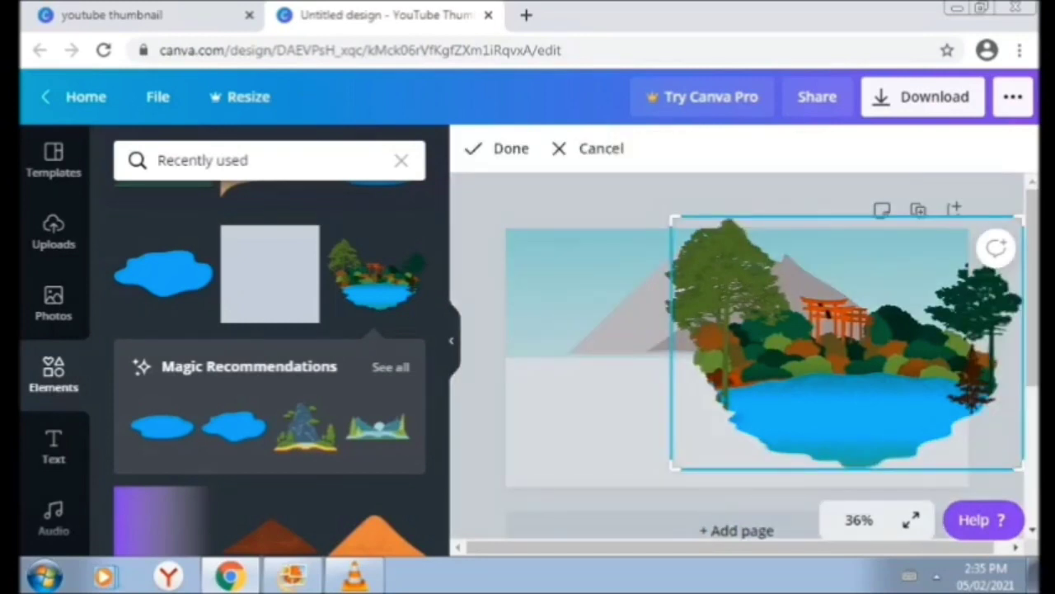
left_click_drag(675, 220, 693, 395)
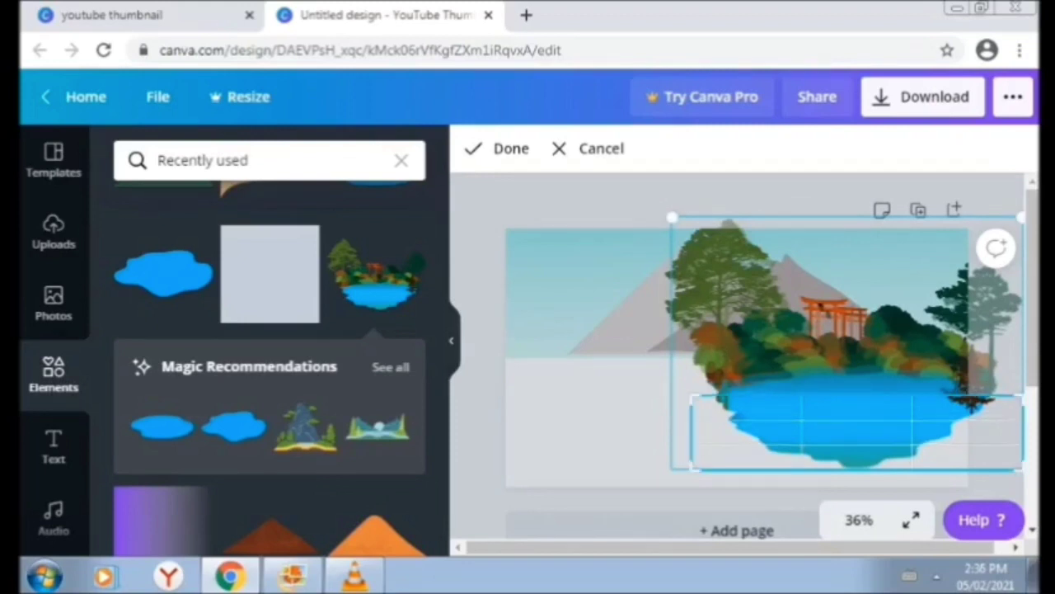
left_click(499, 148)
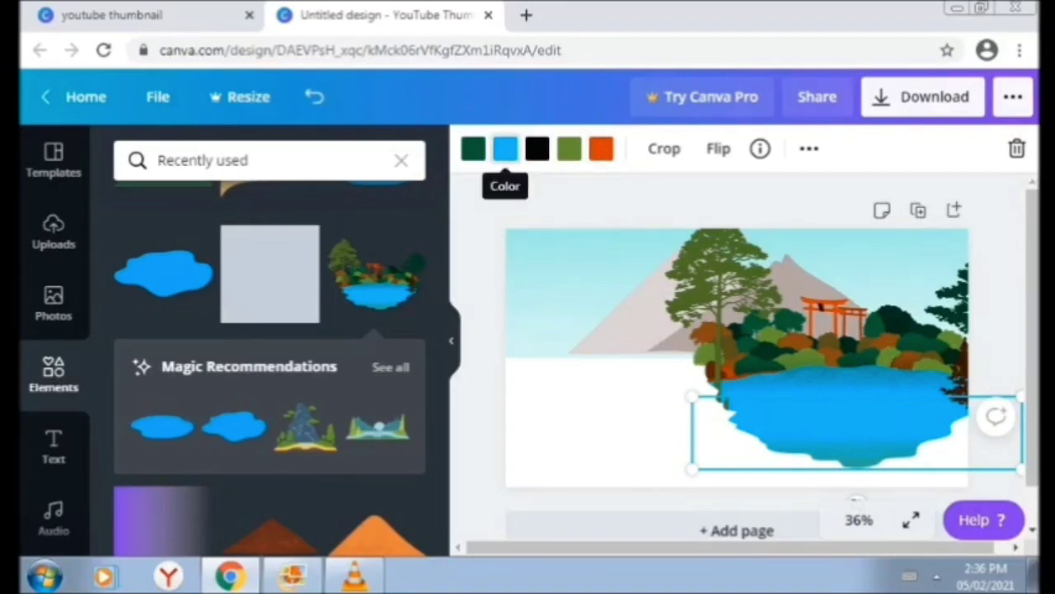
Search the colours for brown and set all five colours of the cropped water copy to the Fruits for Sharing palette's light brown.
left_click(505, 150)
scroll(270, 346, "down", 4)
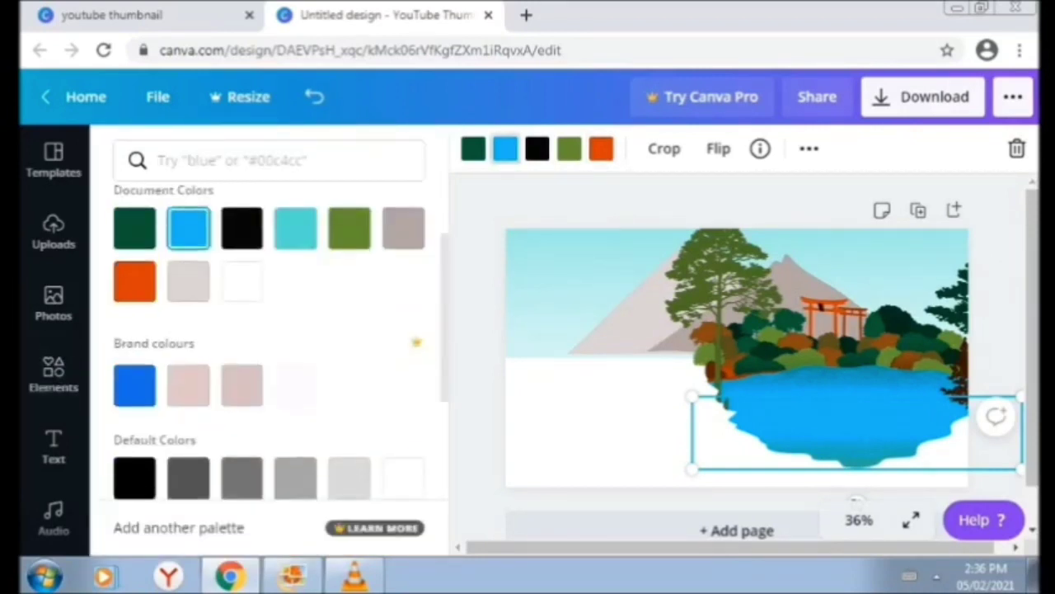
scroll(270, 346, "up", 3)
left_click(158, 160)
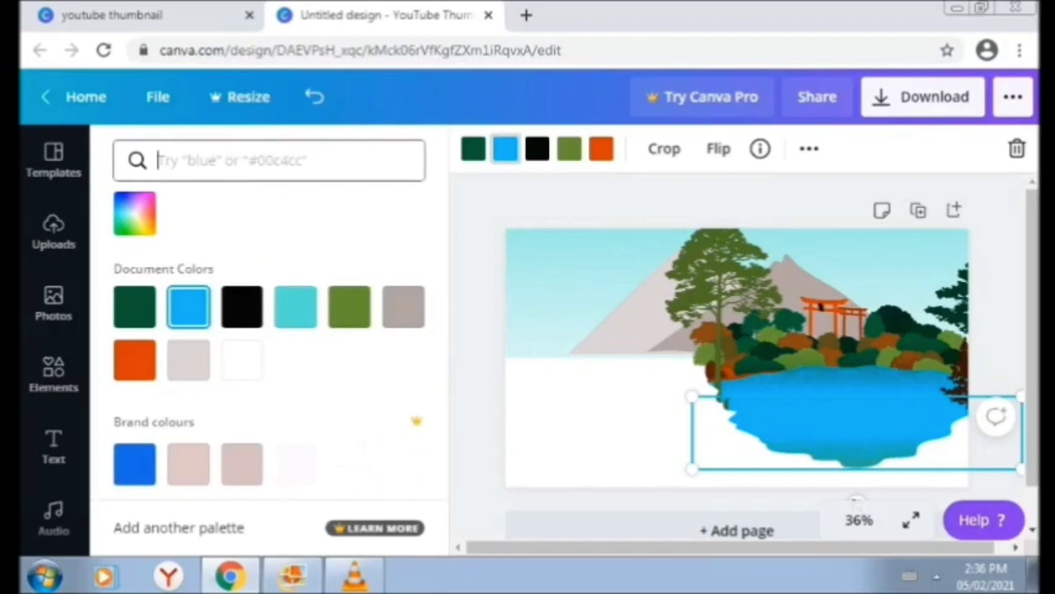
type("brown")
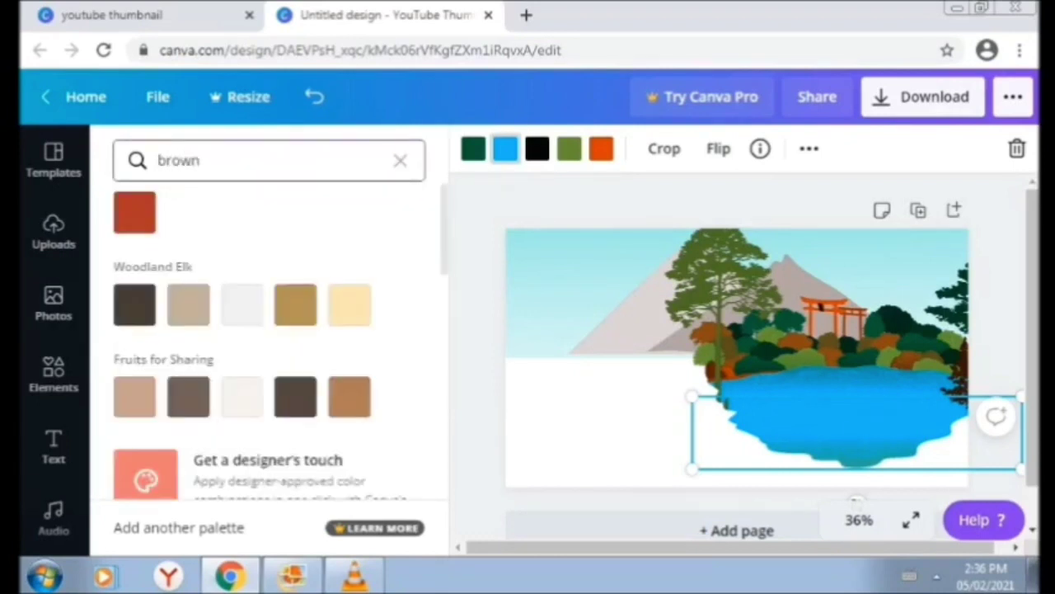
left_click(350, 396)
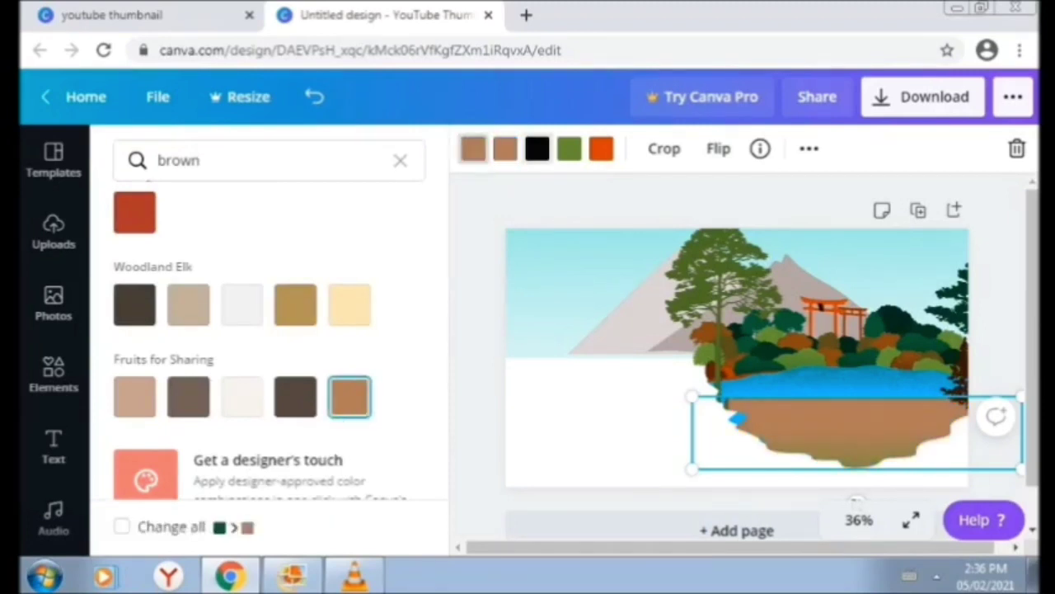
left_click(536, 149)
left_click(350, 397)
left_click(569, 148)
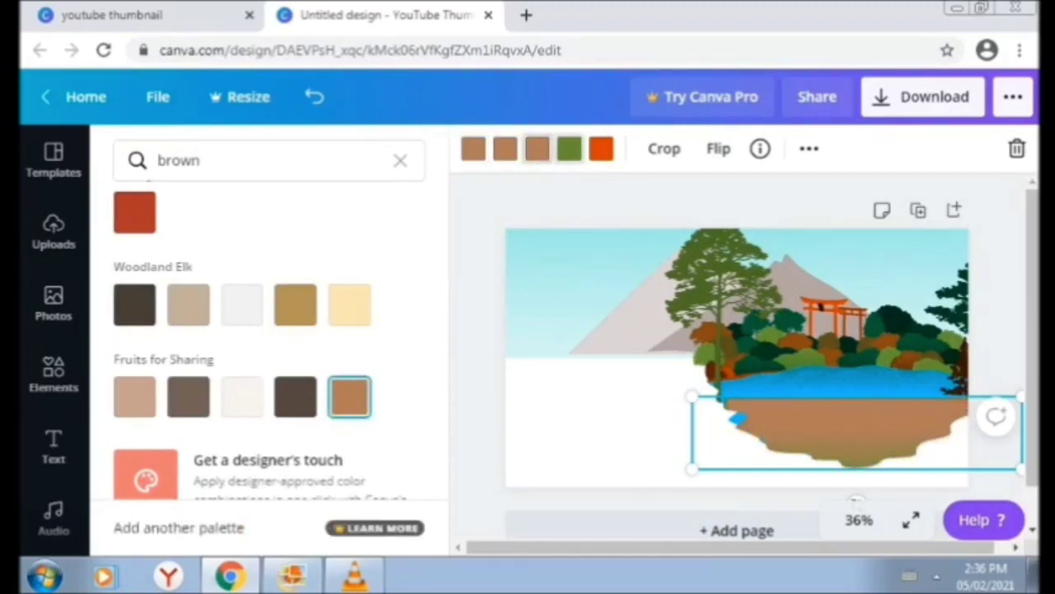
left_click(350, 396)
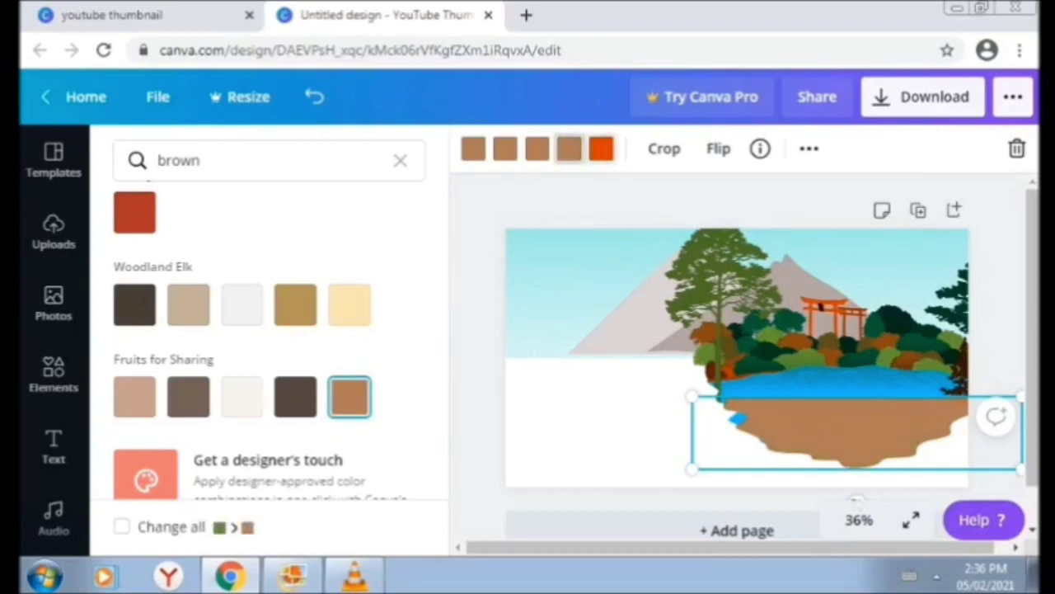
left_click(601, 149)
left_click(350, 396)
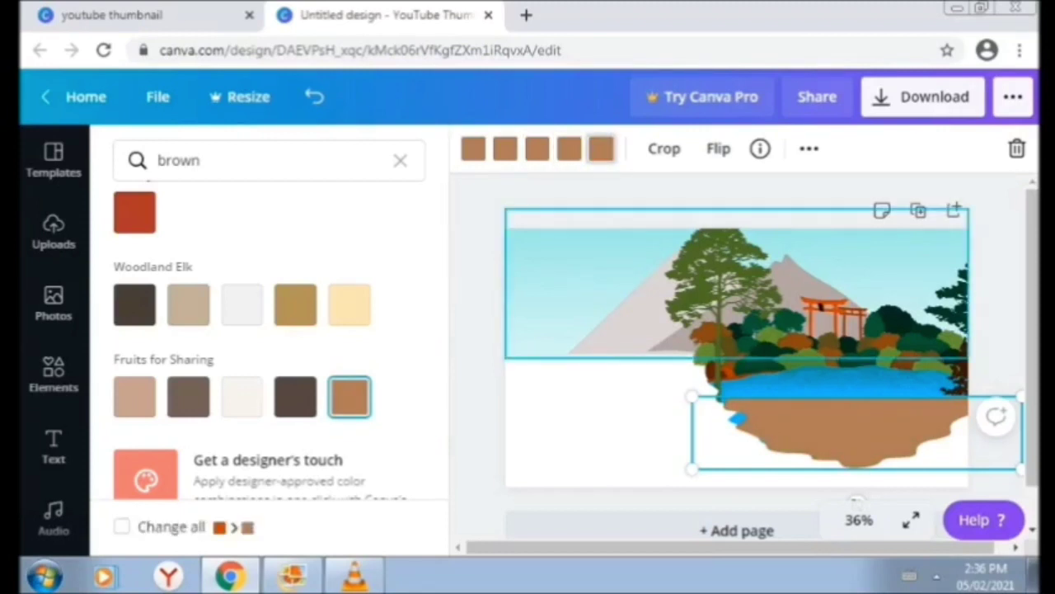
Enlarge the brown water shape slightly toward the left and move it up over the lake, just below the bushes.
left_click_drag(693, 397, 664, 391)
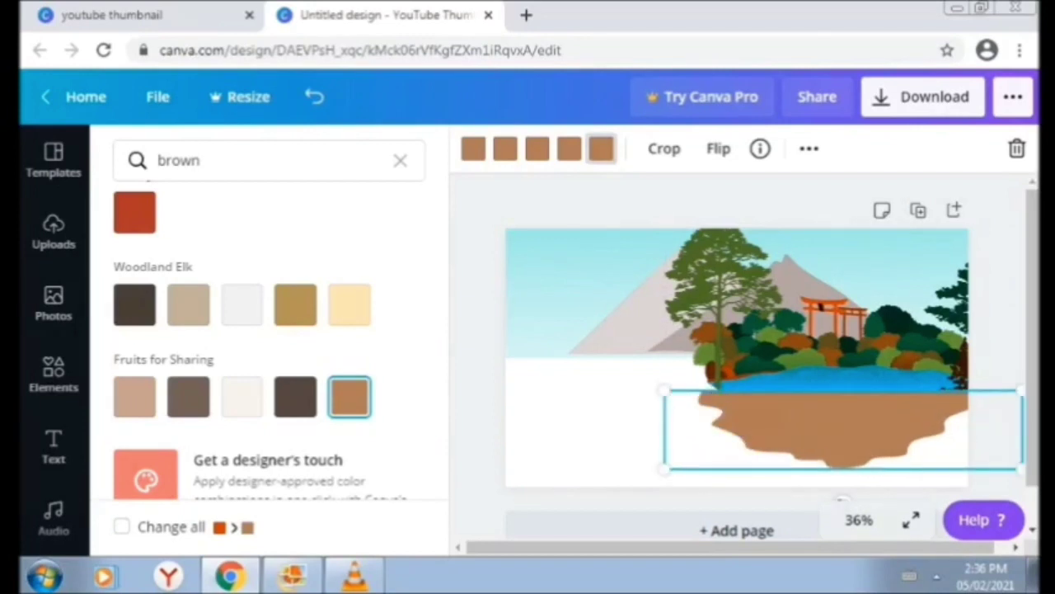
mouse_move(833, 425)
left_mouse_down()
mouse_move(833, 393)
mouse_move(824, 410)
left_mouse_up()
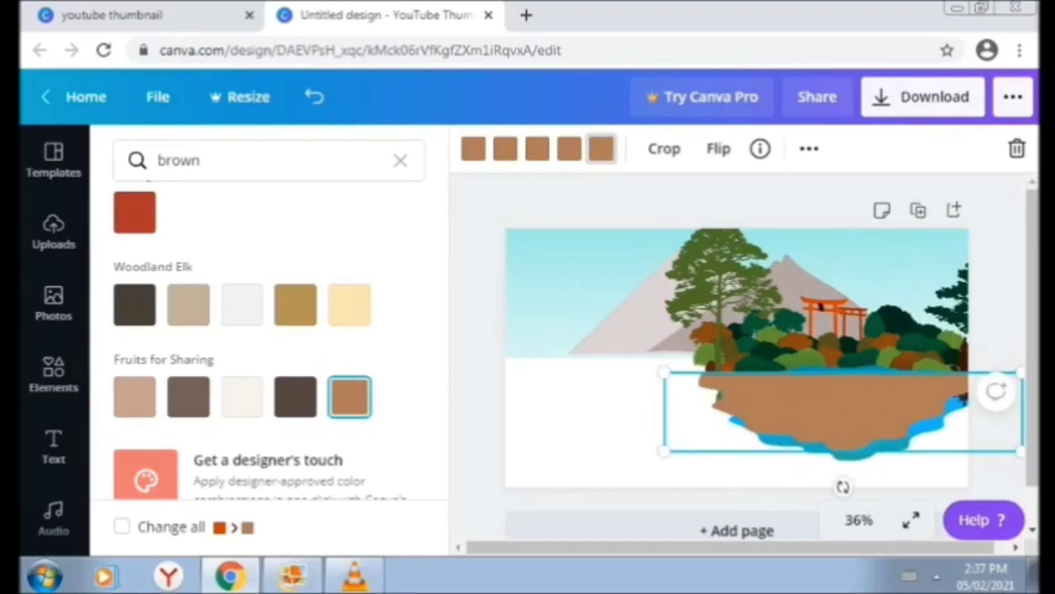
key("shift+Down")
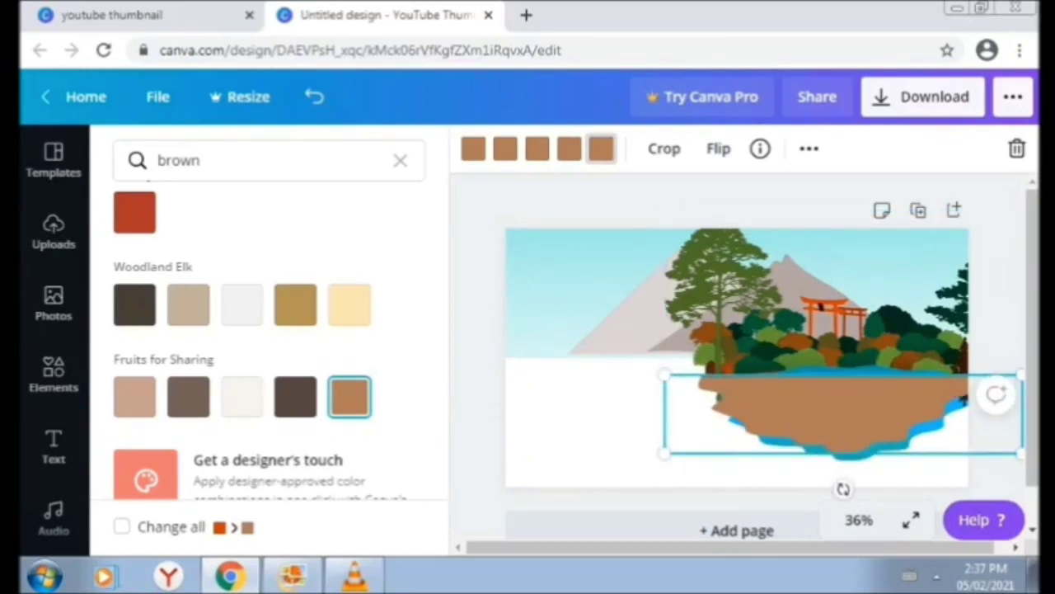
left_click_drag(664, 453, 657, 455)
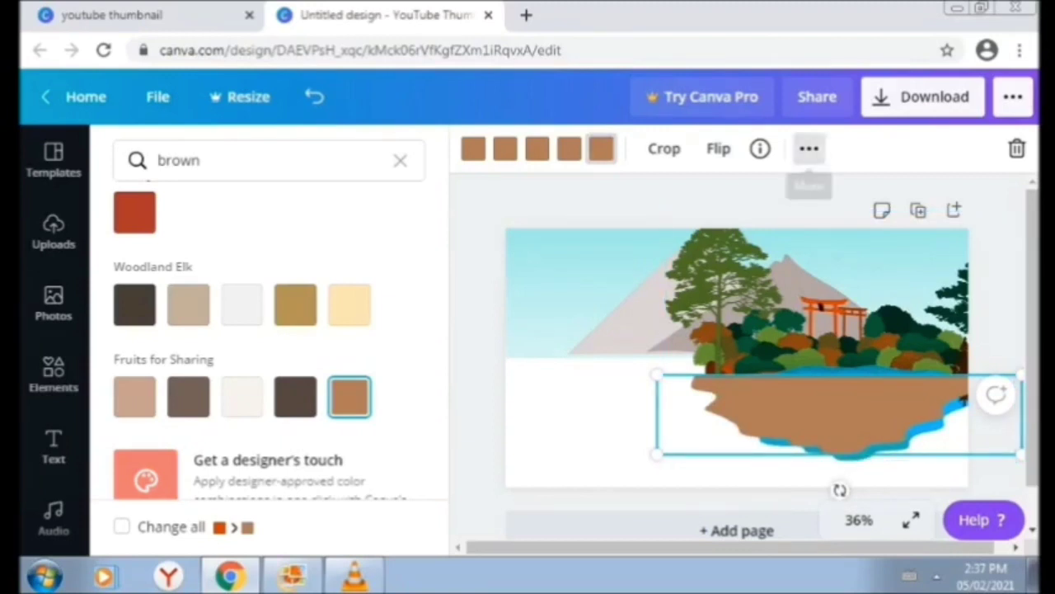
Send the brown shape backward so it sits behind the lake scene.
left_click(809, 149)
left_click(574, 196)
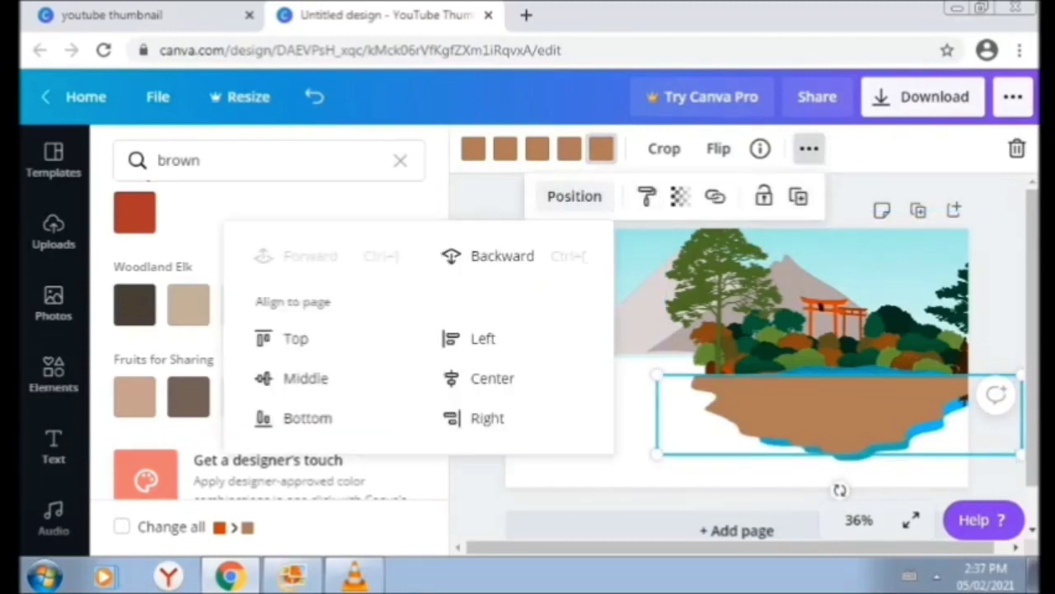
left_click(503, 256)
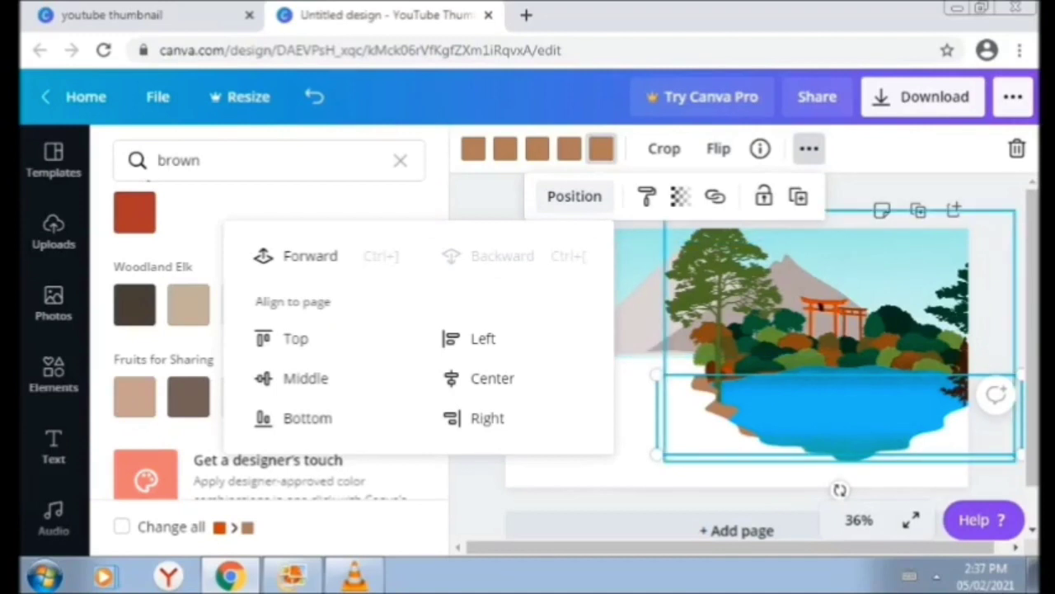
key("Escape")
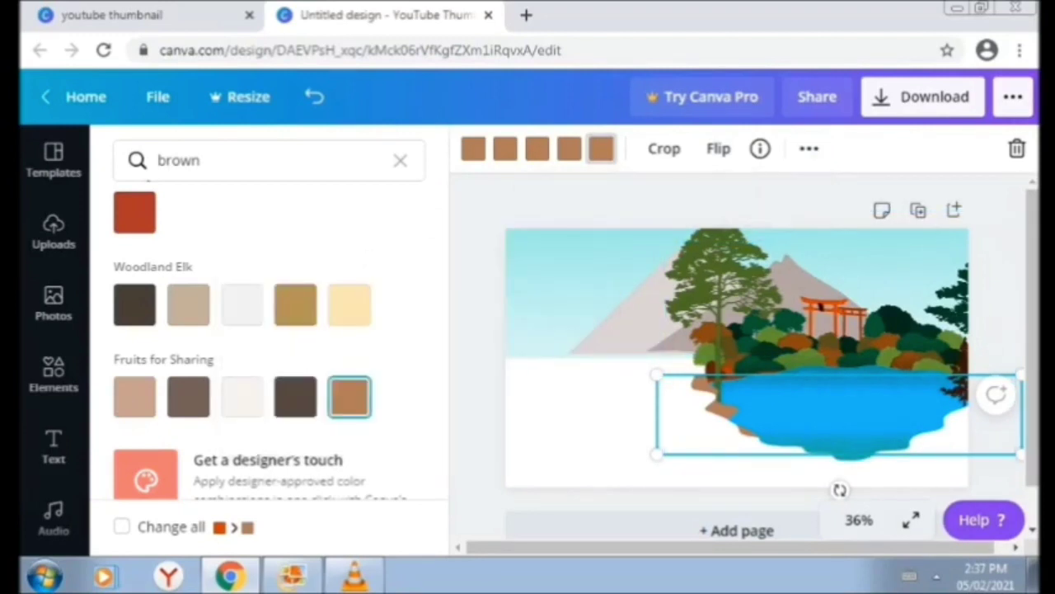
Nudge the brown shape down and to the right so it forms a thin bank along the lake's lower edge.
key("Down")
key("Down")
key("Down")
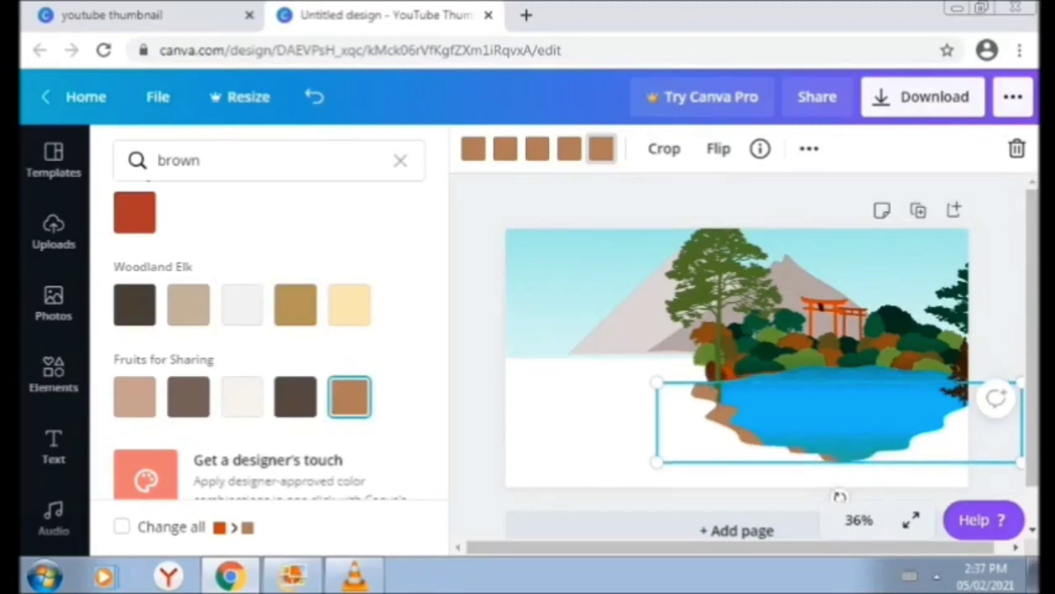
key("Down")
key("Down")
key("Down")
key("Down")
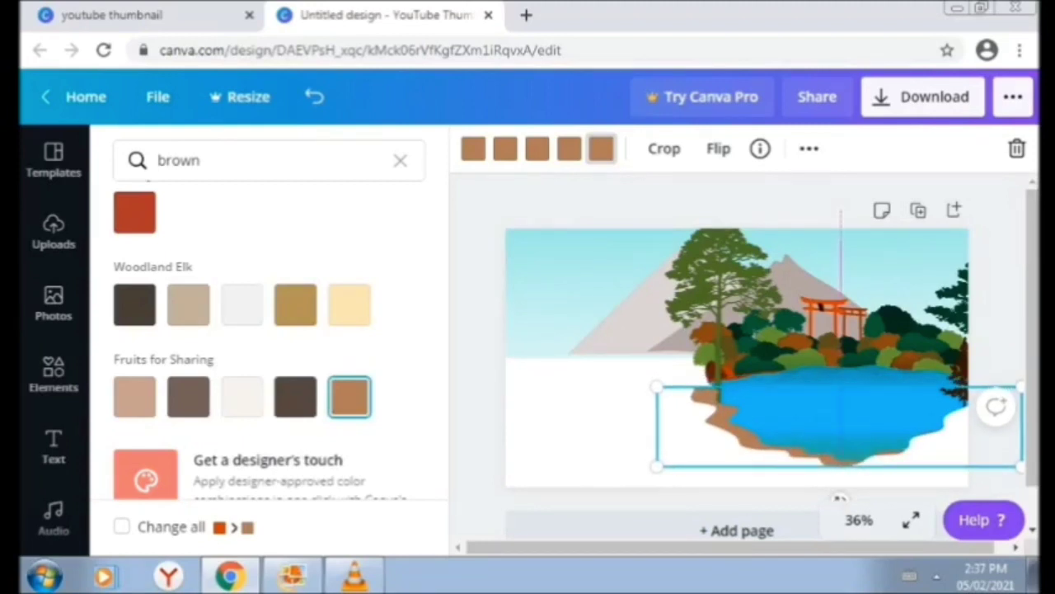
key("Right")
key("Right")
key("Right")
key("Right")
key("Right")
key("Right")
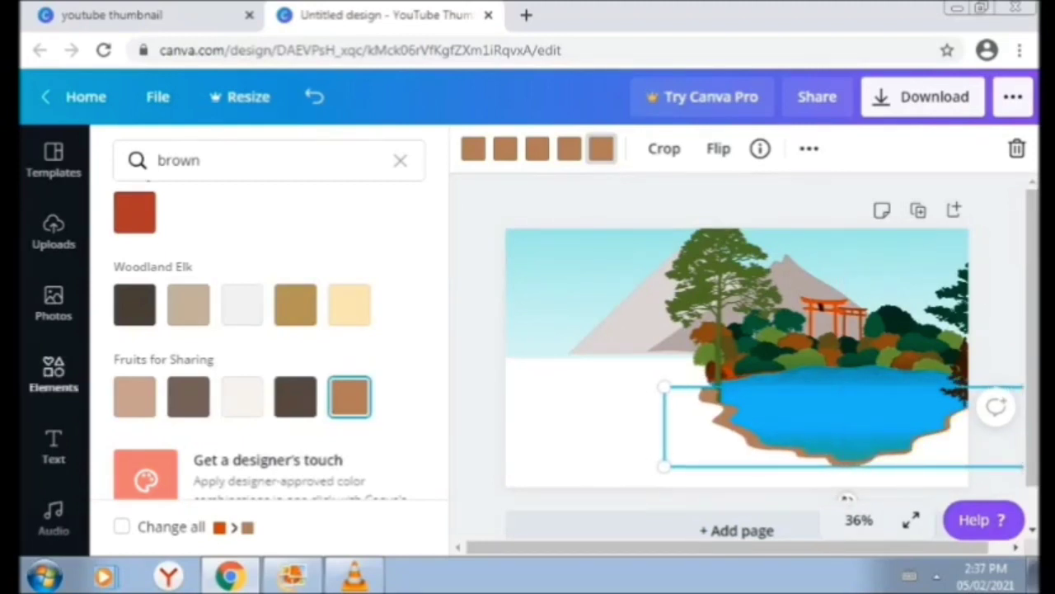
Add the recently used blue puddle, enlarge it, and place it over the page's lower-right corner to extend the lake to the bottom edge.
left_click(53, 373)
left_click(162, 272)
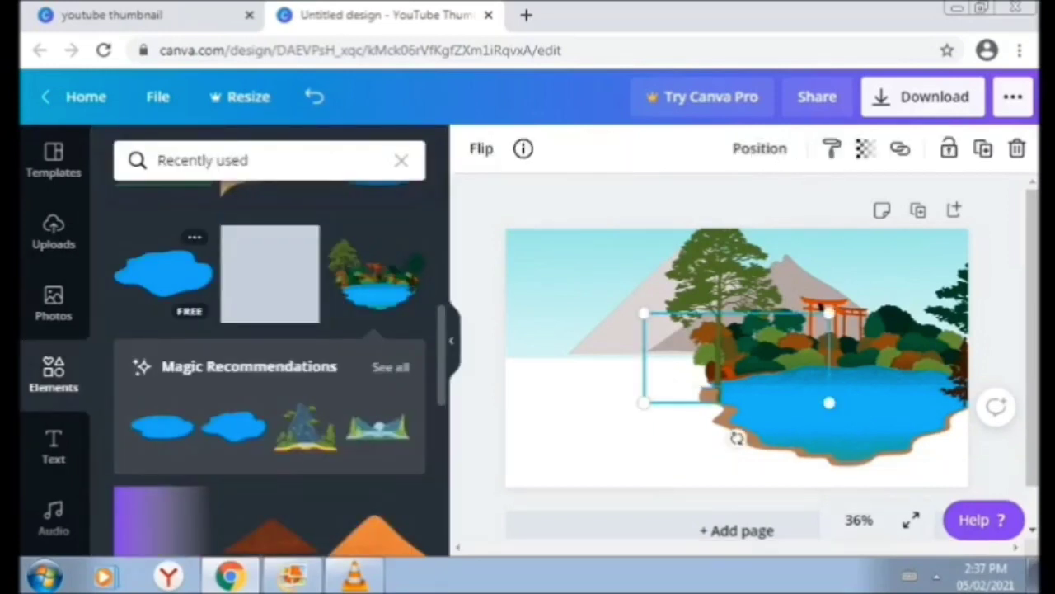
left_click_drag(736, 358, 863, 443)
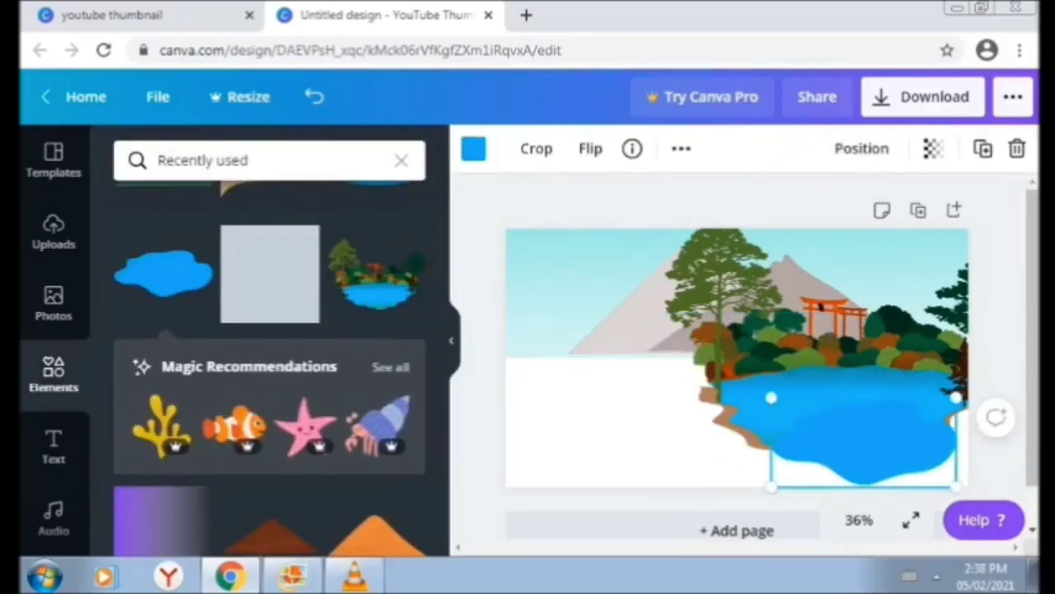
left_click_drag(957, 398, 1015, 370)
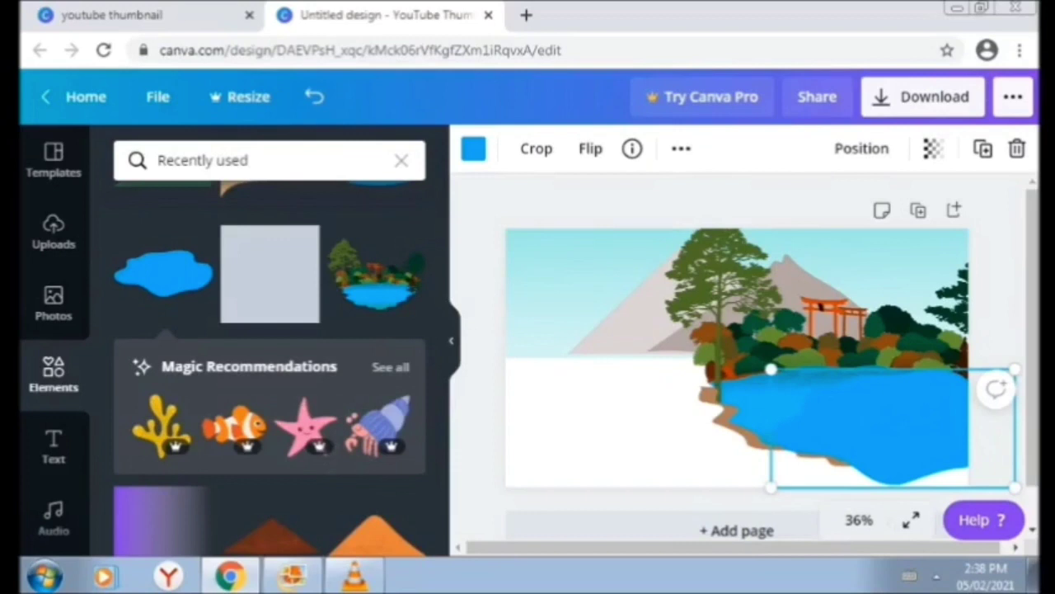
left_click_drag(771, 487, 736, 503)
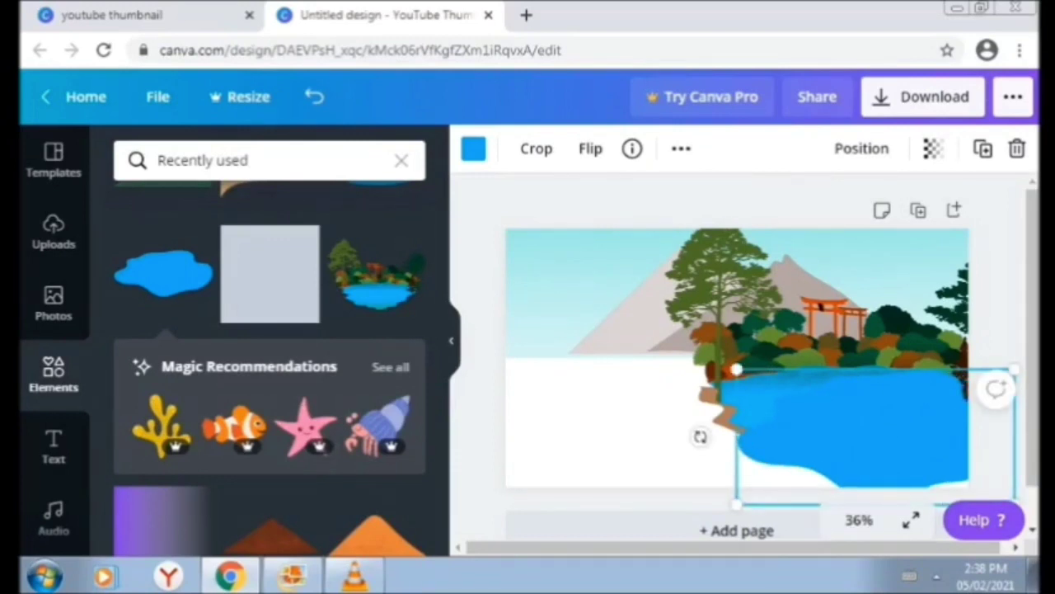
left_click_drag(858, 429, 857, 454)
left_click_drag(737, 394, 757, 396)
Duplicate the blue puddle, recolour the copy with the document's light brown, enlarge it toward the upper left, and send it to the back.
left_click(982, 149)
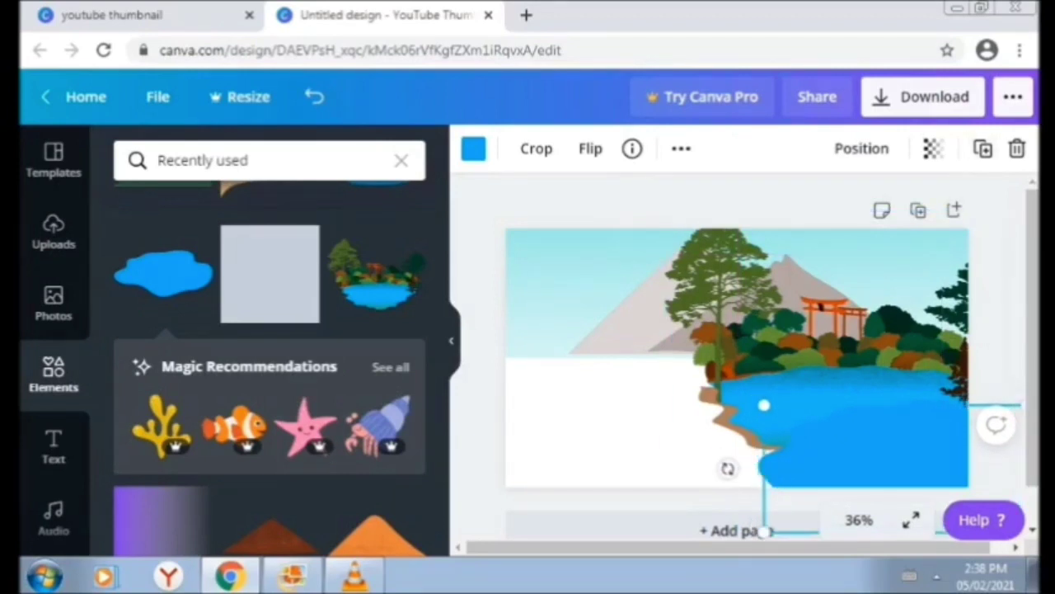
left_click(473, 148)
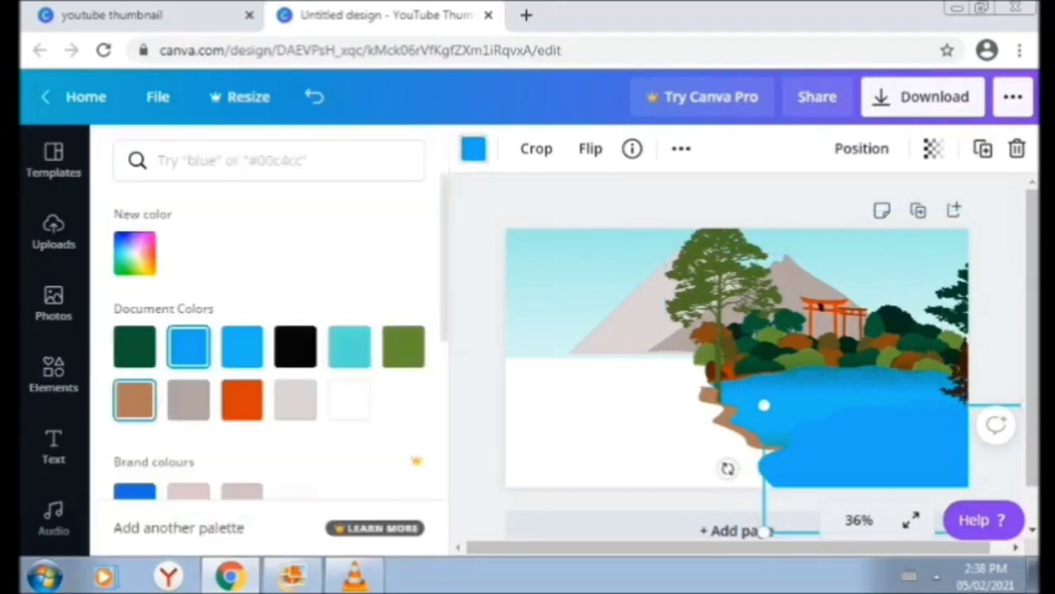
left_click(134, 400)
left_click_drag(764, 405, 737, 392)
left_click(861, 148)
left_click(769, 248)
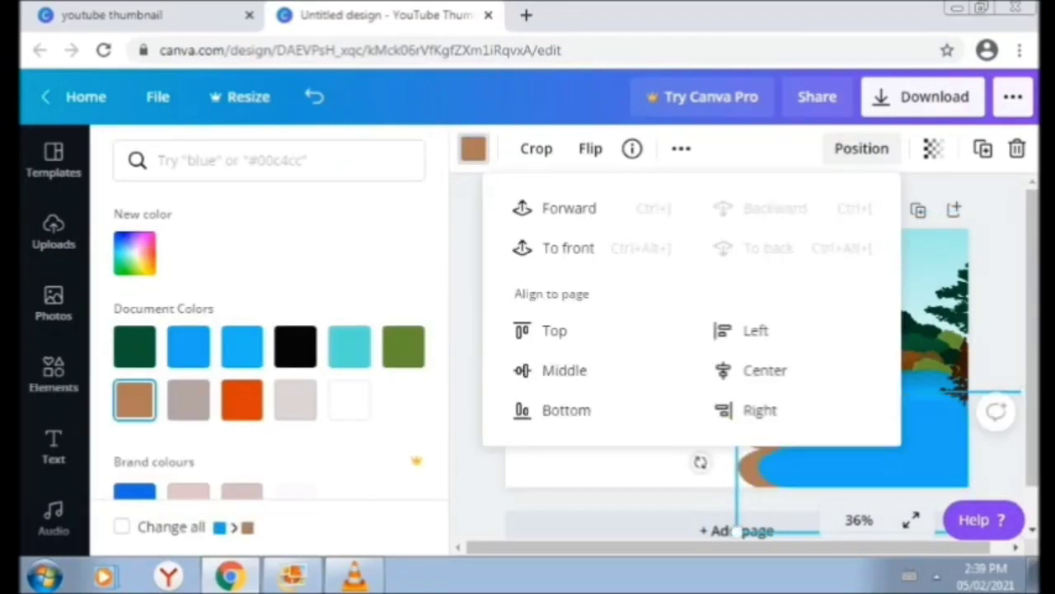
Recolour the blue puddle with the lake's lighter blue from the document colours and nudge it left, narrowing the brown bank.
left_click(756, 398)
left_click(242, 347)
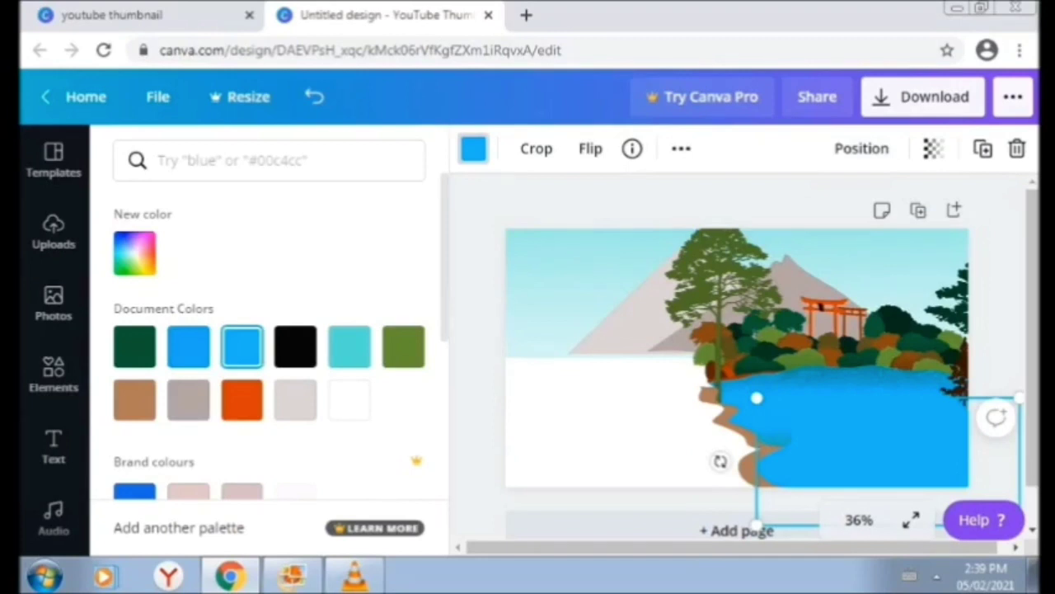
key("Left")
key("Left")
key("Left")
key("Left")
key("Left")
key("Left")
key("Left")
key("Left")
key("Left")
key("Left")
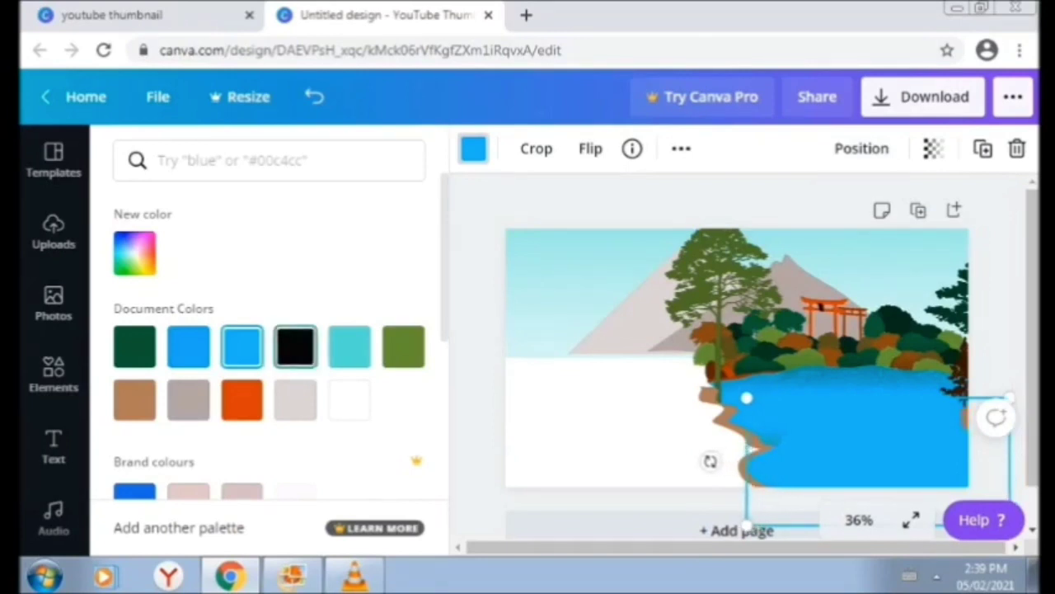
Enlarge the blue puddle in the page's lower-right corner slightly and crop away a strip along its upper edge.
left_click_drag(747, 398, 746, 387)
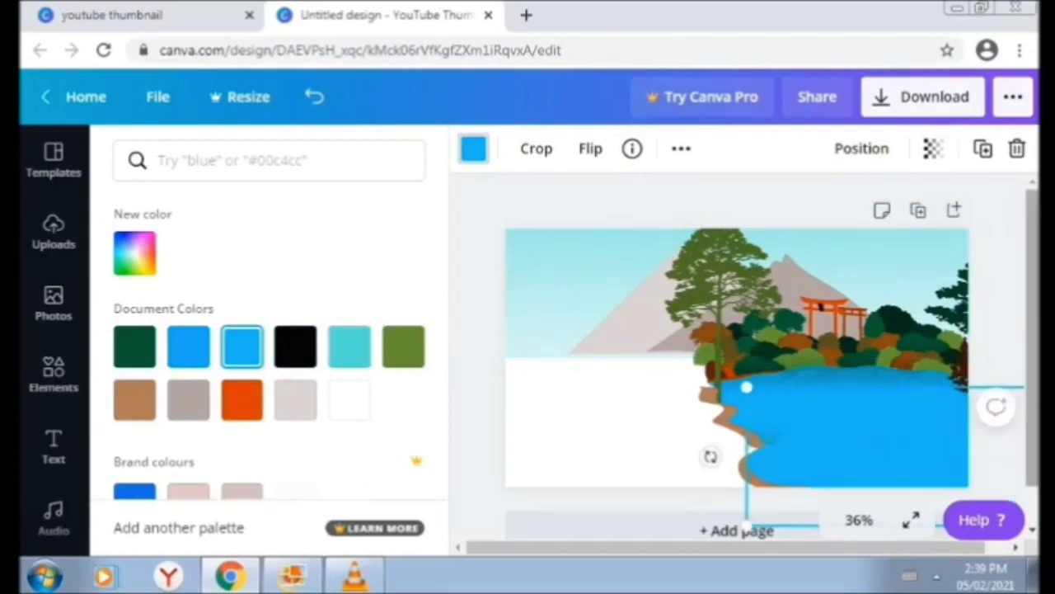
left_click_drag(749, 389, 752, 414)
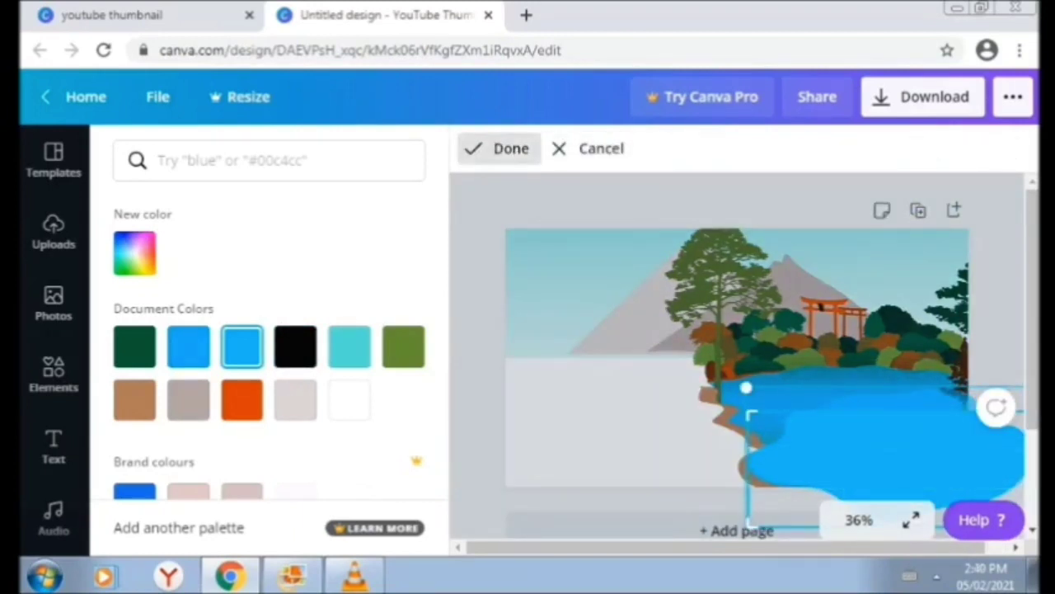
left_click(499, 148)
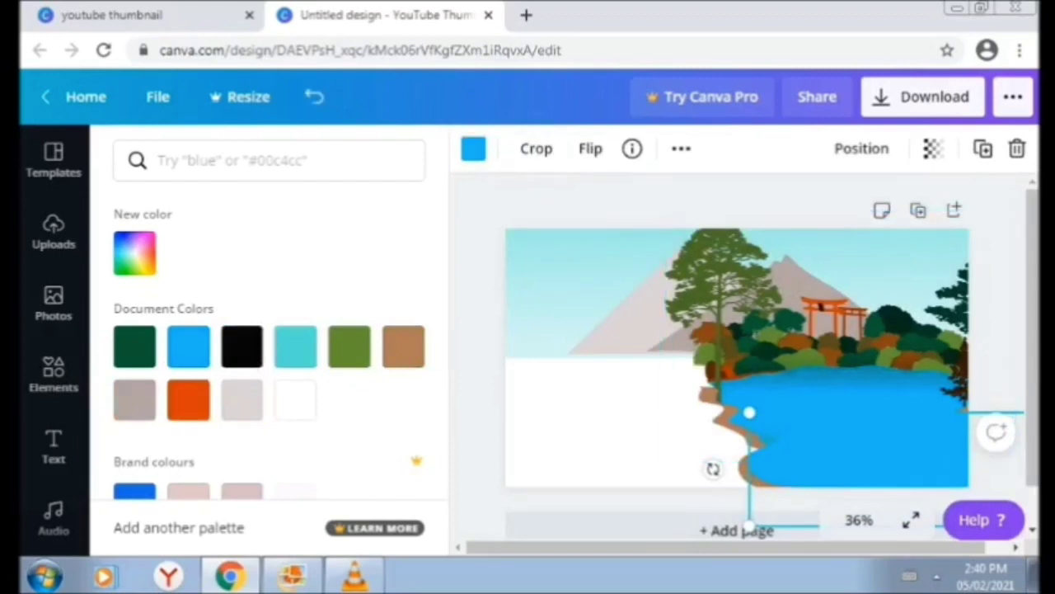
double_click(749, 413)
left_click_drag(752, 414, 747, 402)
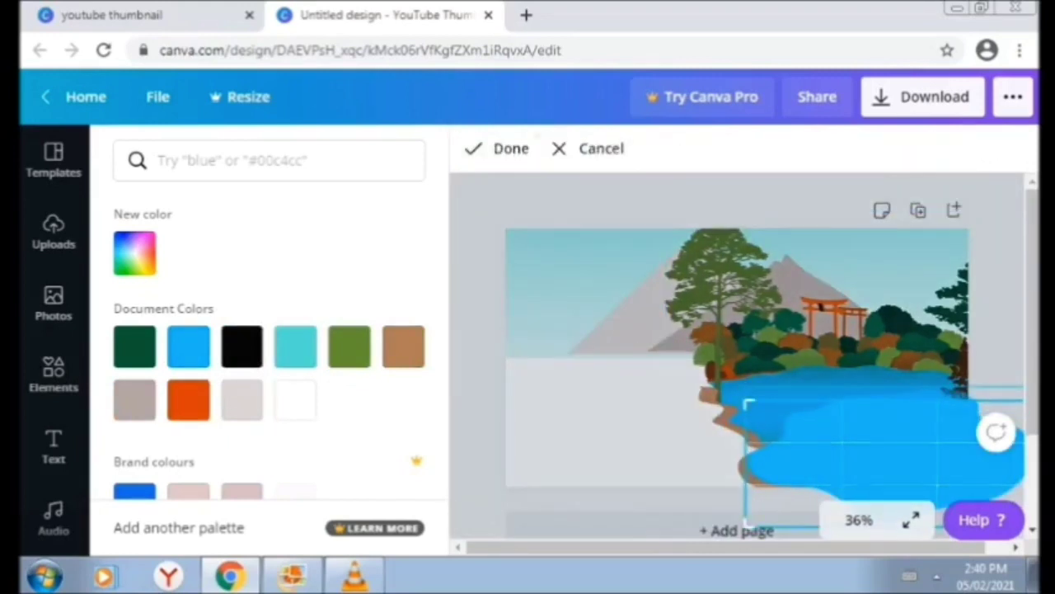
left_click(499, 149)
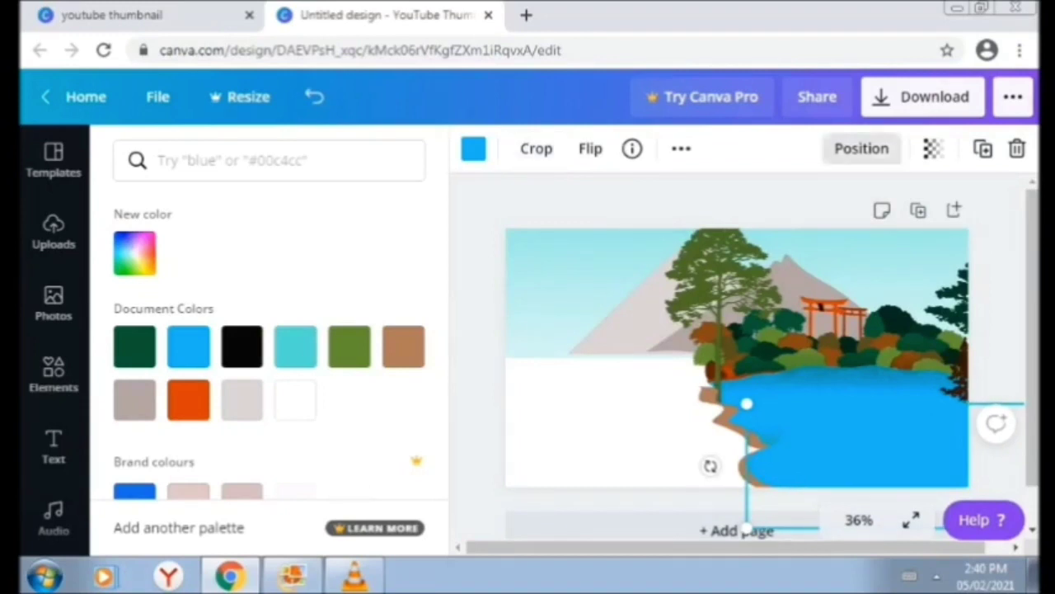
Duplicate the blue puddle, move the copy up and to the left, and crop it to its lower-left part.
left_click_drag(754, 412, 730, 350)
left_click(536, 148)
left_click_drag(1009, 466, 828, 453)
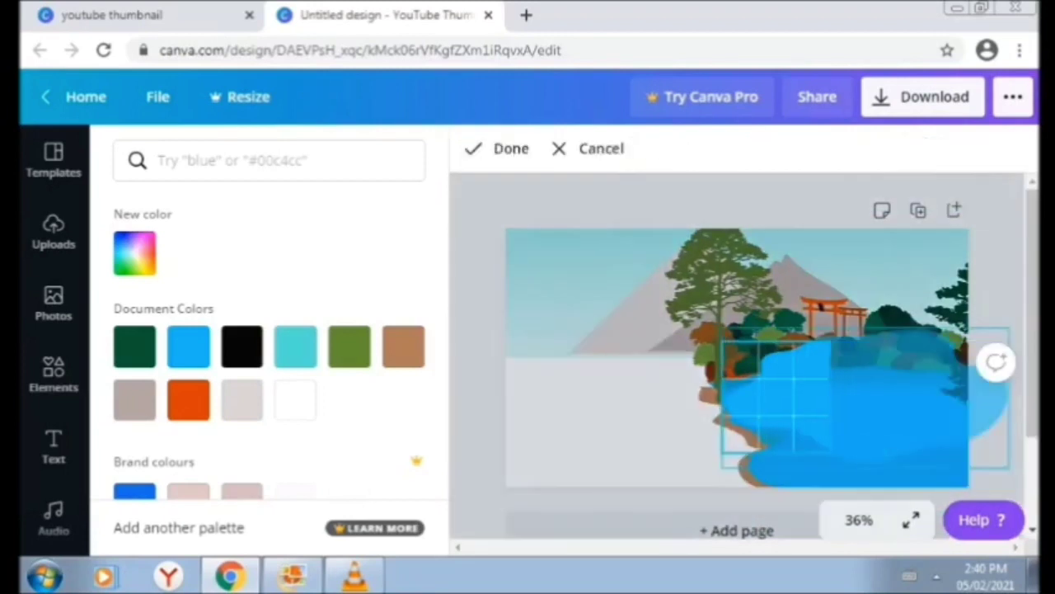
left_click_drag(826, 341, 826, 372)
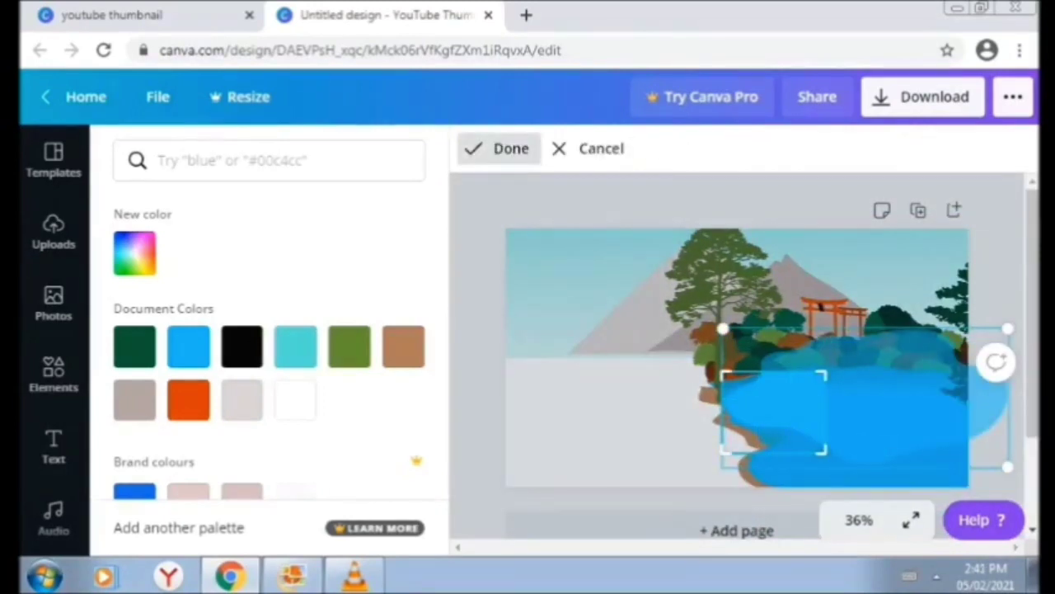
left_click(499, 148)
Move the cropped blue piece down over the notch in the brown bank and shrink it slightly.
left_click_drag(774, 412, 788, 448)
left_click_drag(821, 305, 820, 305)
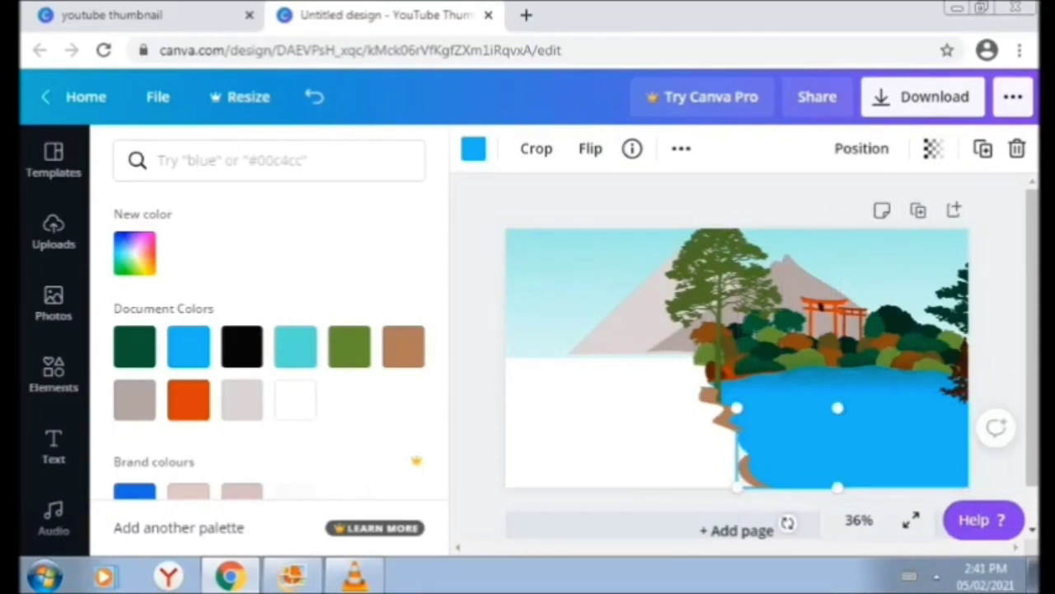
left_click_drag(837, 488, 832, 482)
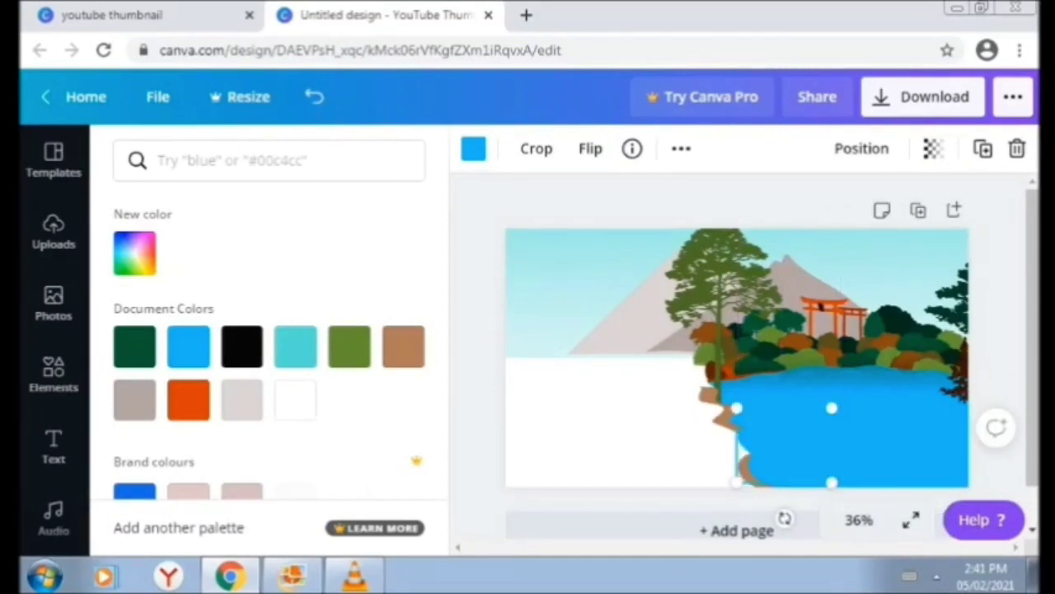
left_click_drag(784, 518, 791, 525)
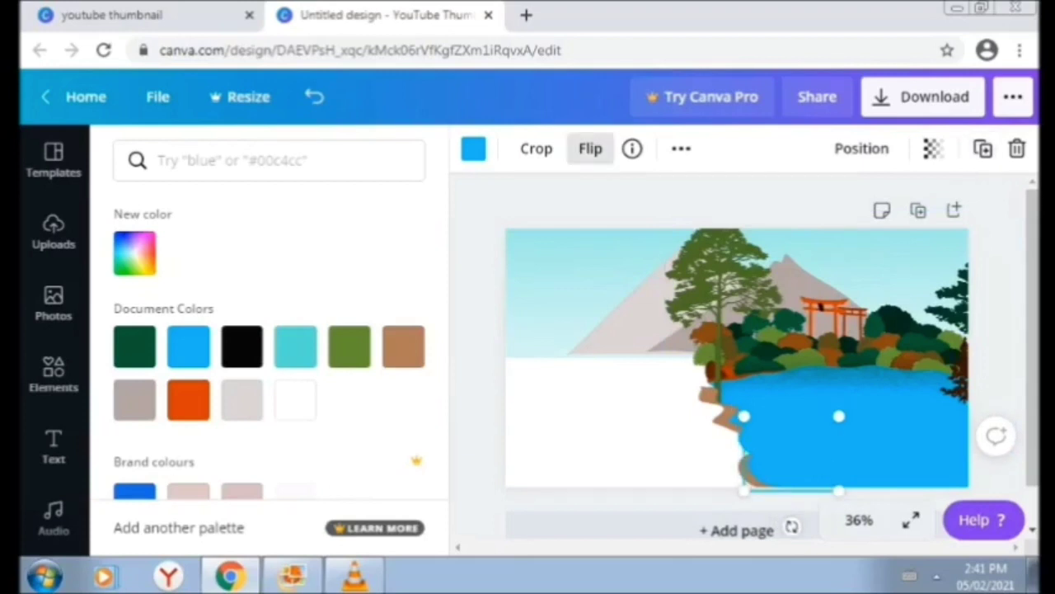
Recolour the cropped piece light brown #ad795b, nudge it left past the shoreline, and send it to the back.
left_click(53, 373)
left_click(473, 148)
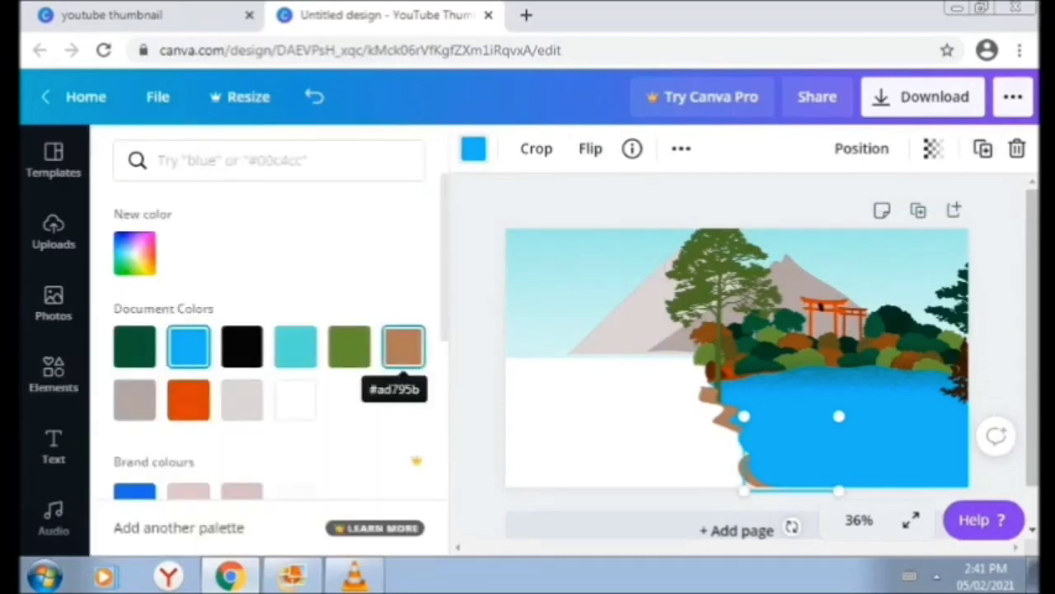
left_click(403, 346)
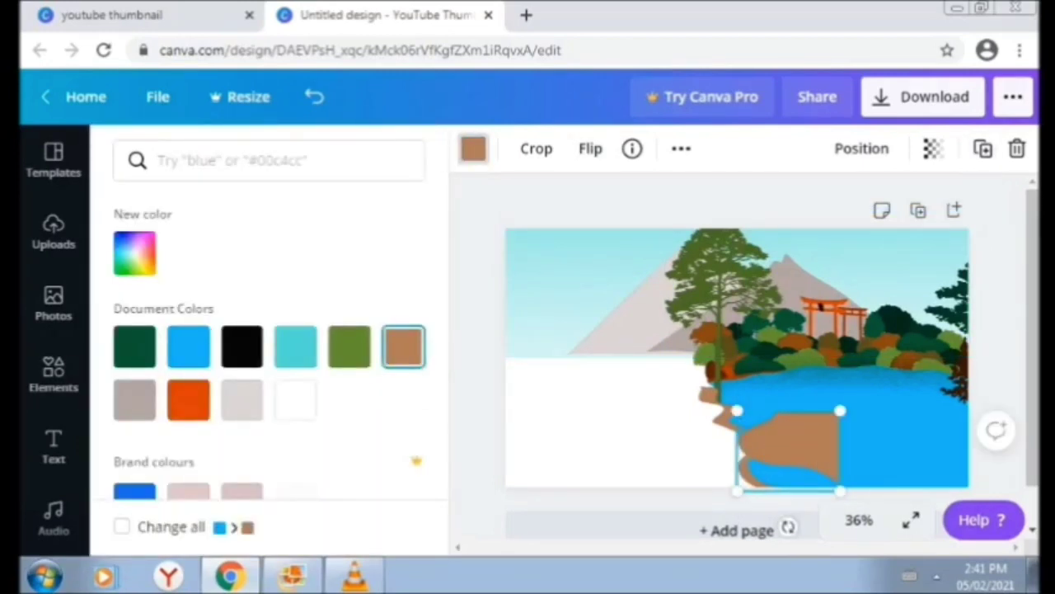
left_click_drag(788, 450, 773, 448)
left_click(862, 148)
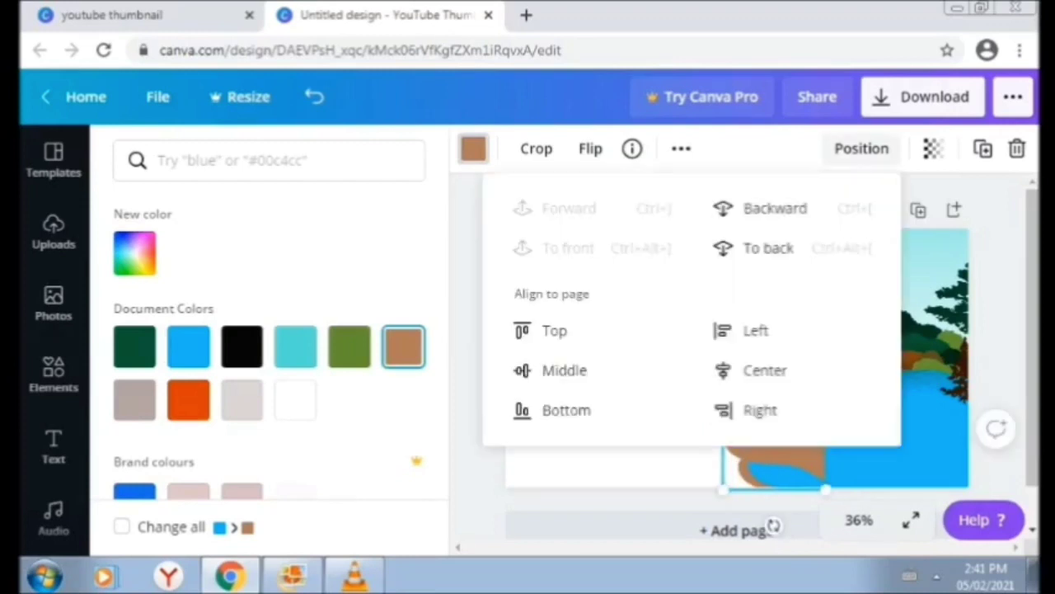
left_click(754, 247)
left_click(857, 466)
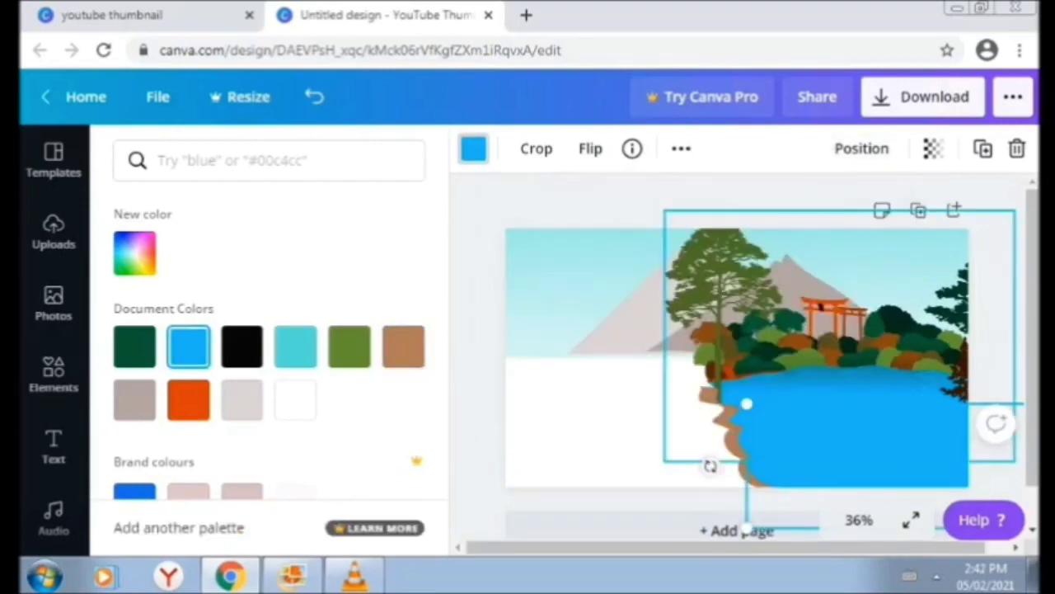
Add the recently used plain square, stretch it across the page's lower-left area below the mountains, and colour it olive green.
left_click(54, 375)
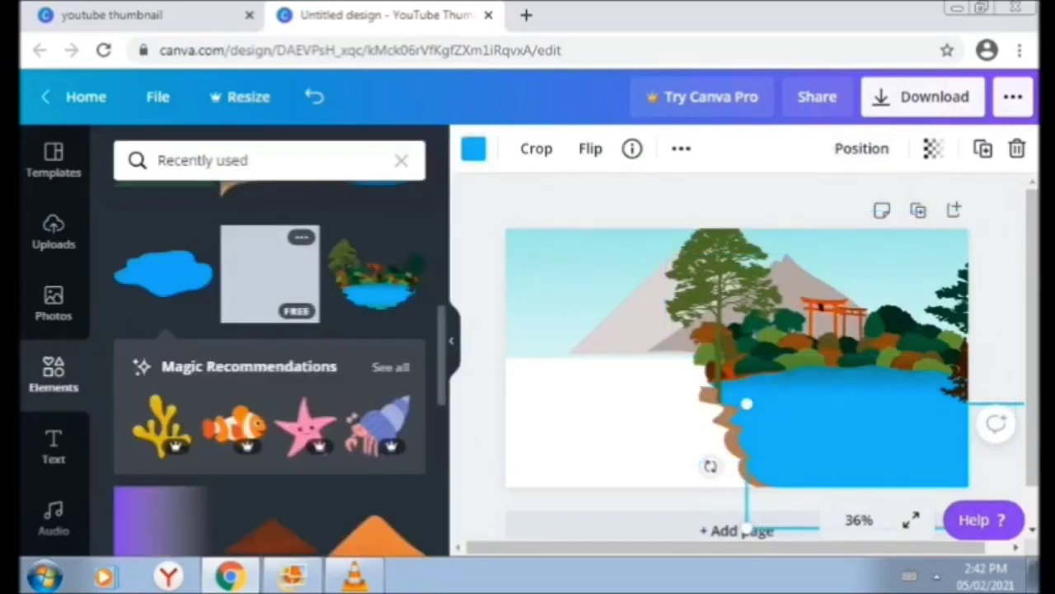
left_click(269, 274)
left_click_drag(736, 429, 737, 511)
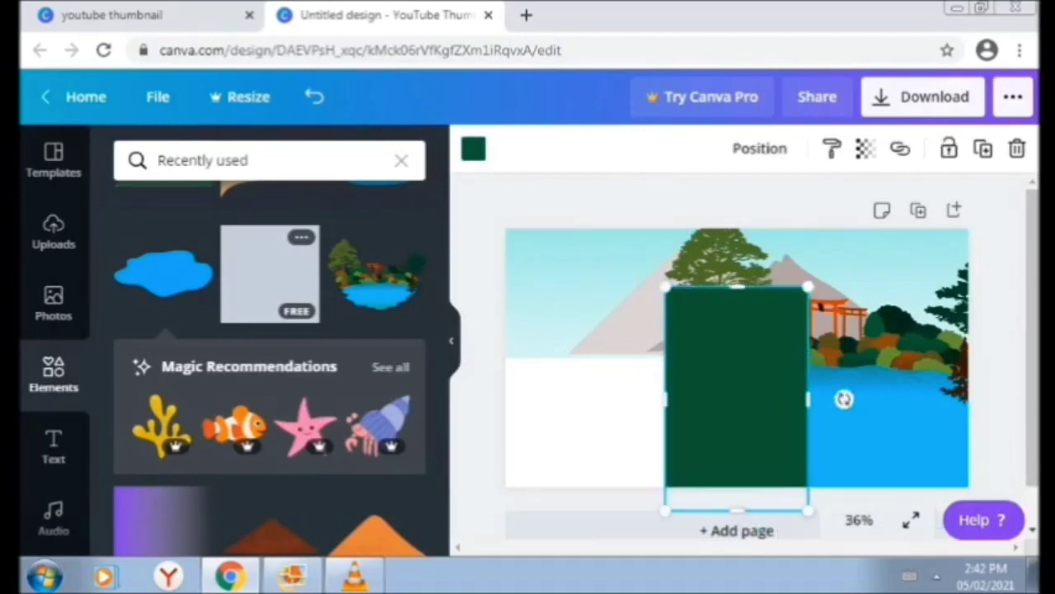
left_click_drag(736, 287, 737, 346)
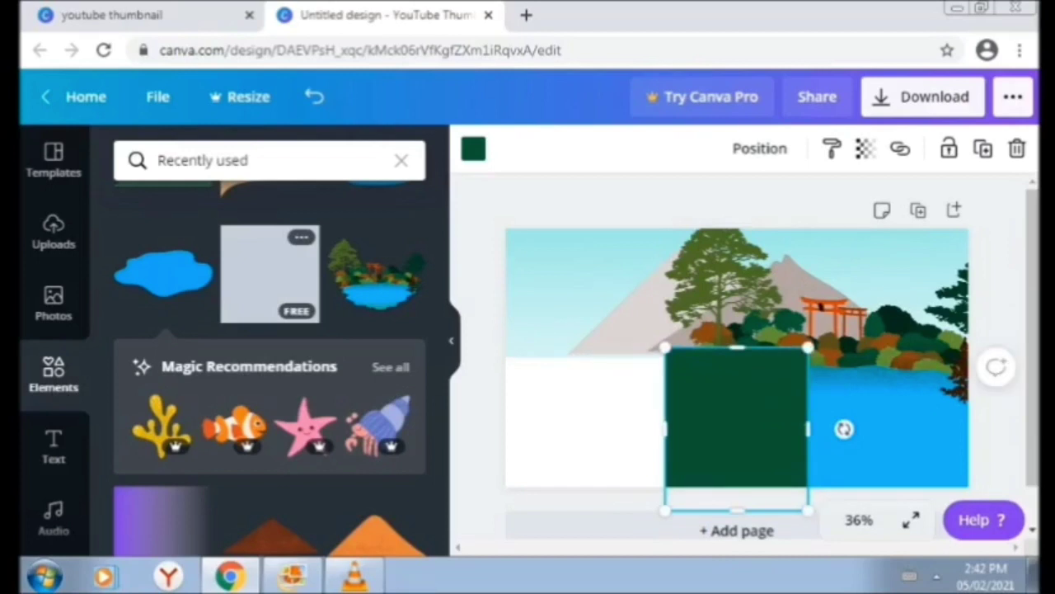
left_click_drag(665, 428, 488, 429)
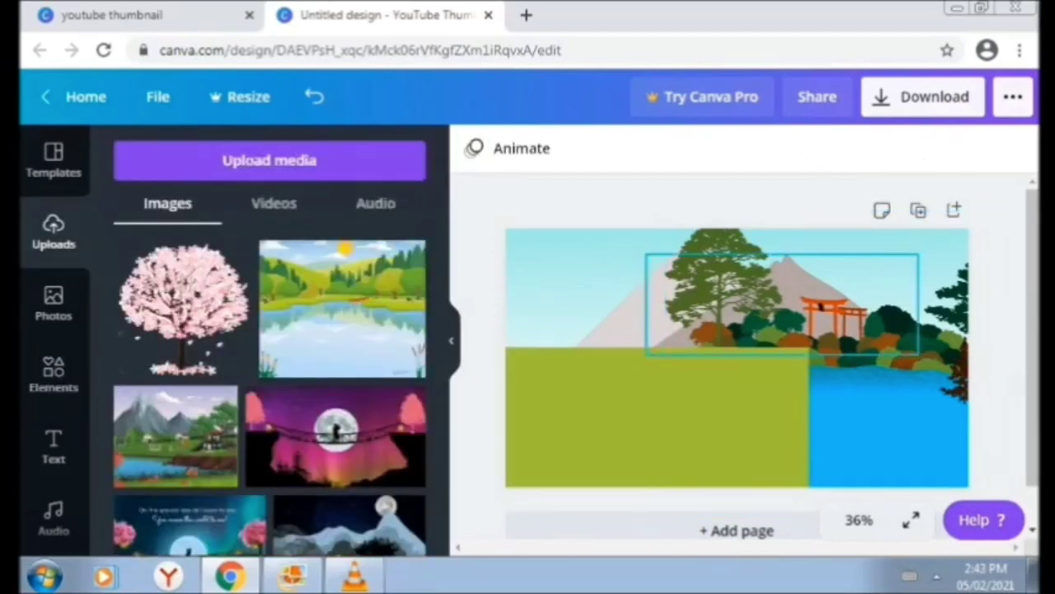
Send the olive-green rectangle to the back, behind the lake and its brown bank.
left_click(656, 416)
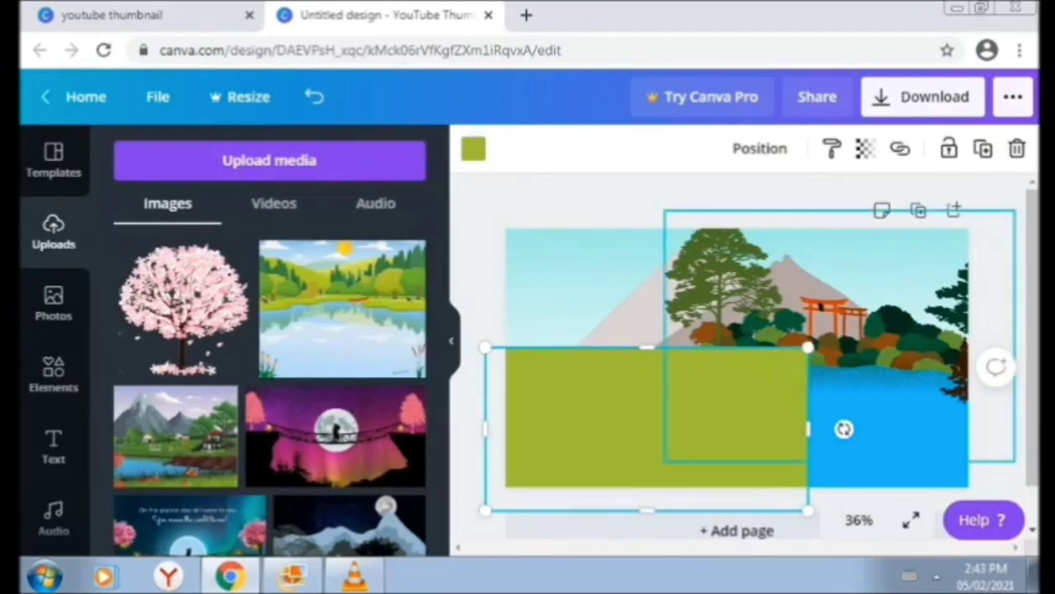
left_click(760, 149)
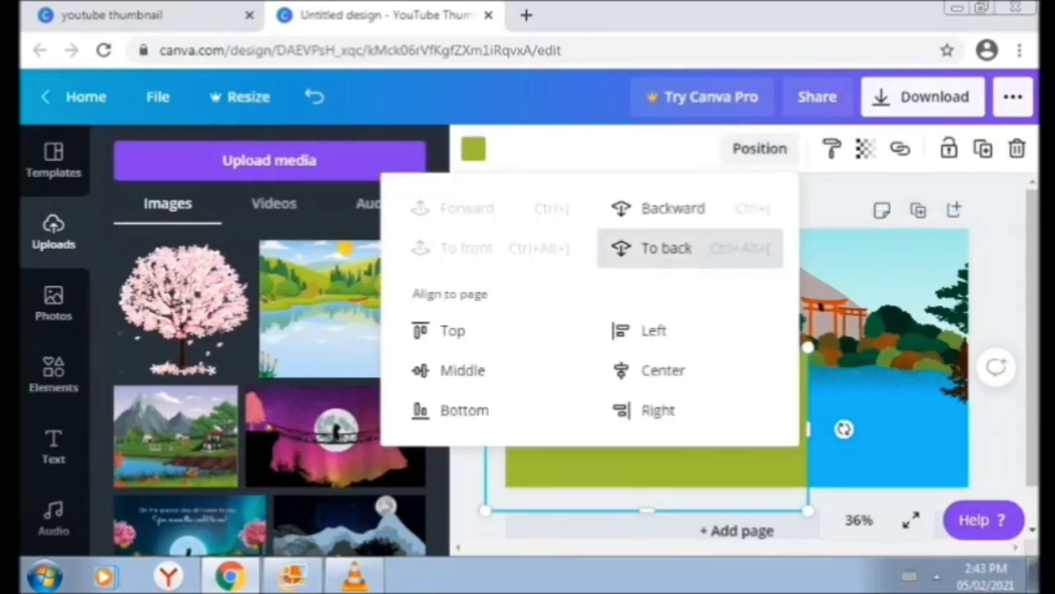
left_click(689, 247)
left_click(887, 347)
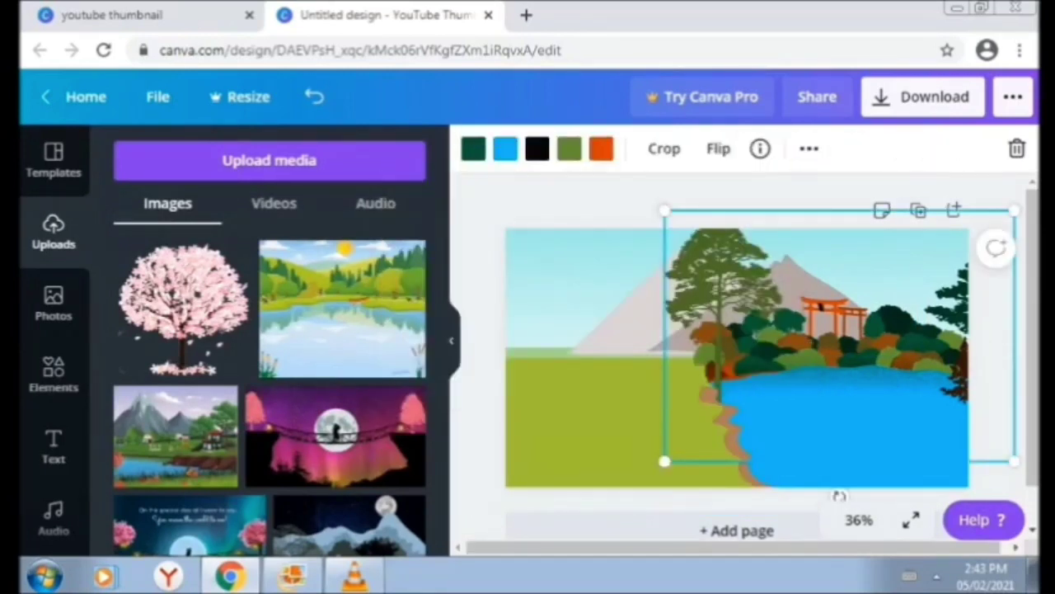
Adjust the sky gradient at the horizon so it no longer covers the green ground's upper edge.
left_click(610, 421)
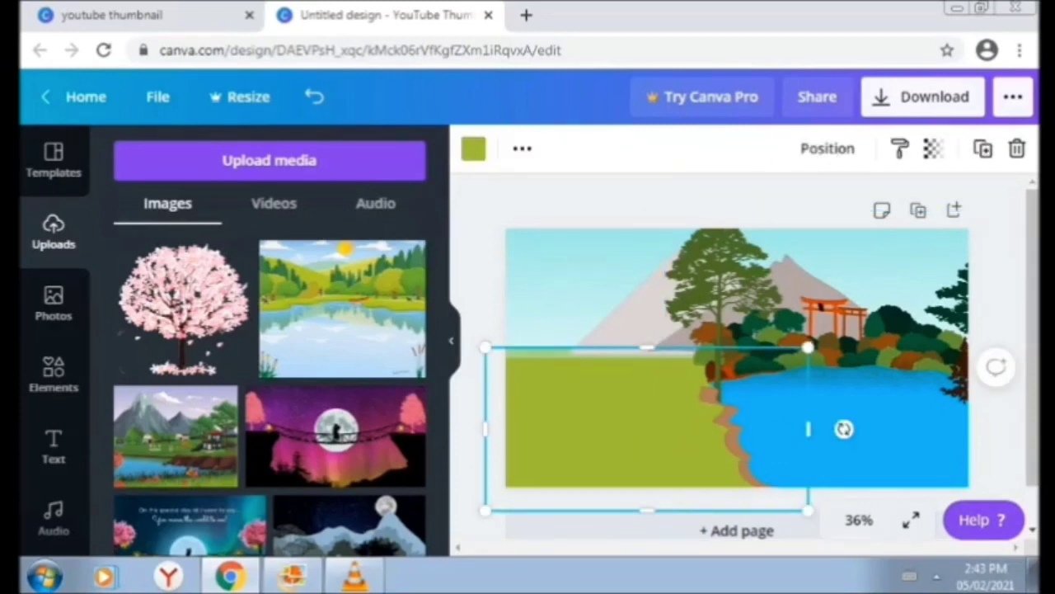
left_click(602, 289)
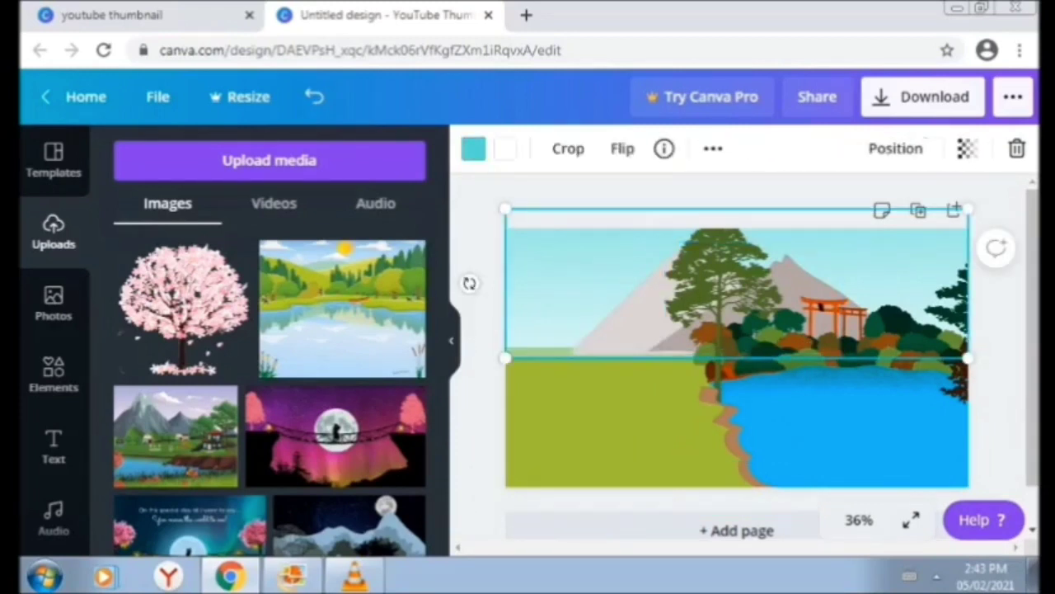
mouse_move(505, 357)
left_mouse_down()
mouse_move(516, 354)
mouse_move(495, 360)
left_mouse_up()
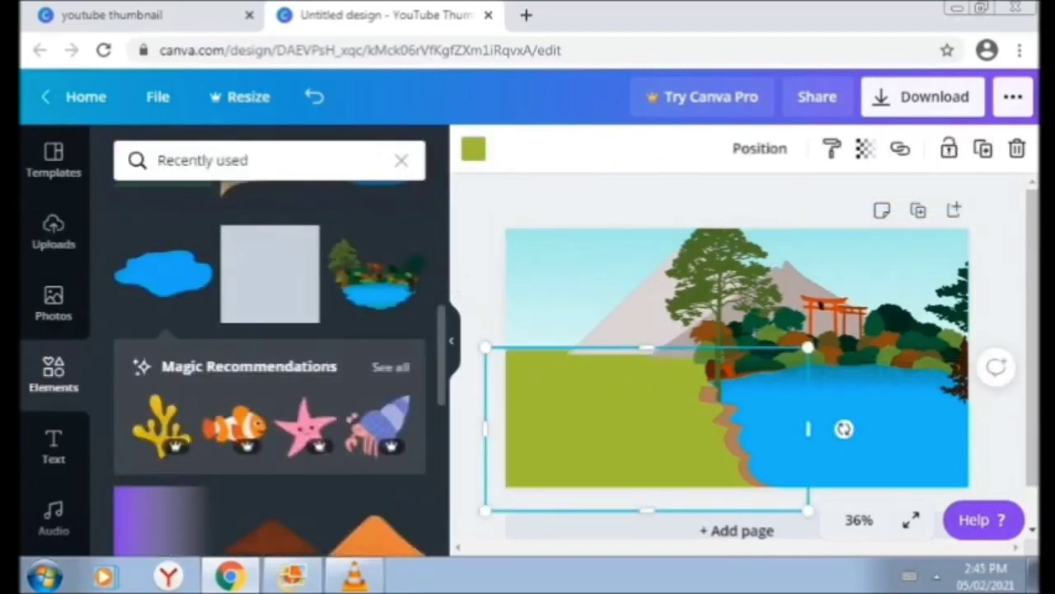
Add the recently used dark green bush, shrink it, and place it on the horizon at the page's left edge.
scroll(270, 347, "up", 2)
mouse_move(163, 321)
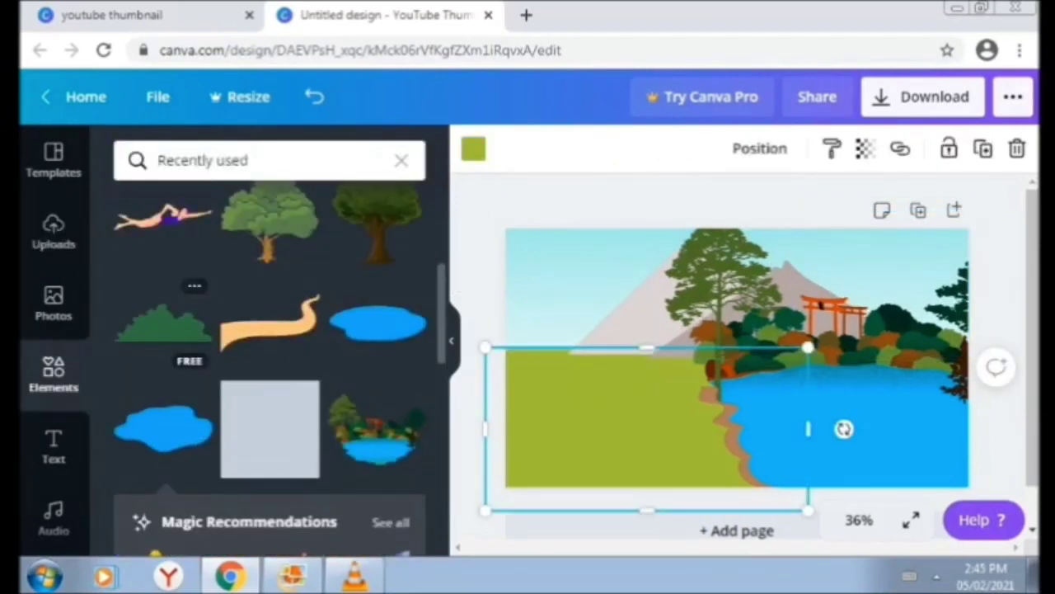
left_click(820, 306)
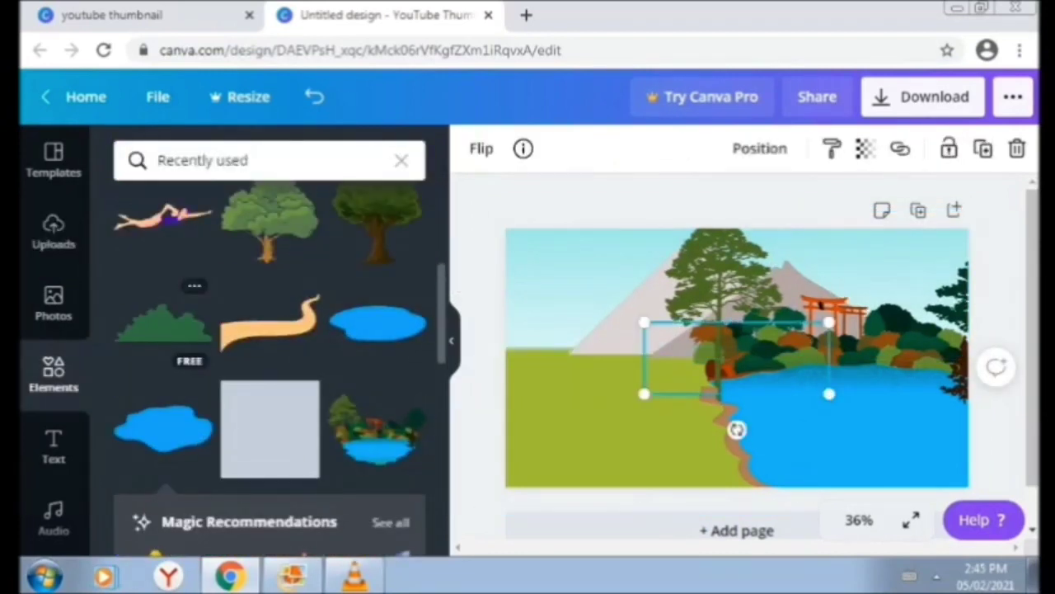
left_click(163, 322)
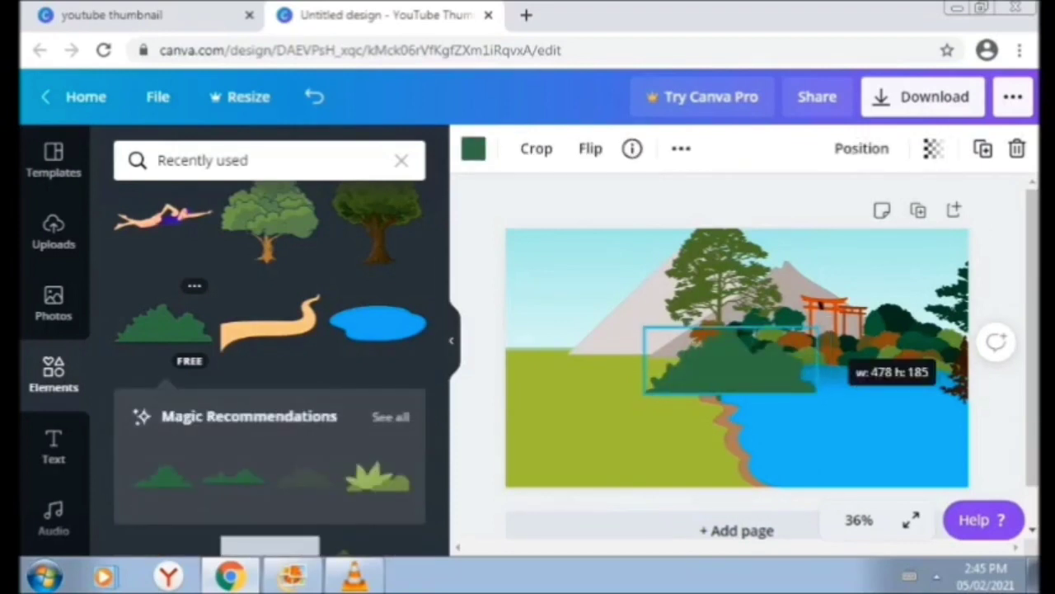
left_click_drag(816, 329, 559, 327)
Add the recently used light green tree, place it on the horizon in front of the bush, and shrink it.
left_click(734, 371)
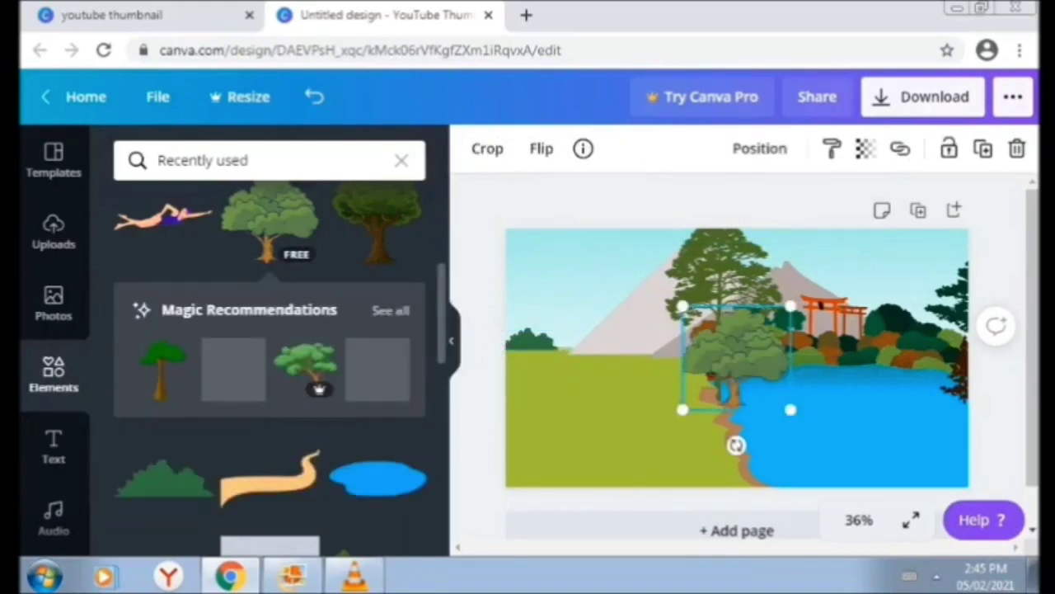
left_click_drag(733, 363, 572, 311)
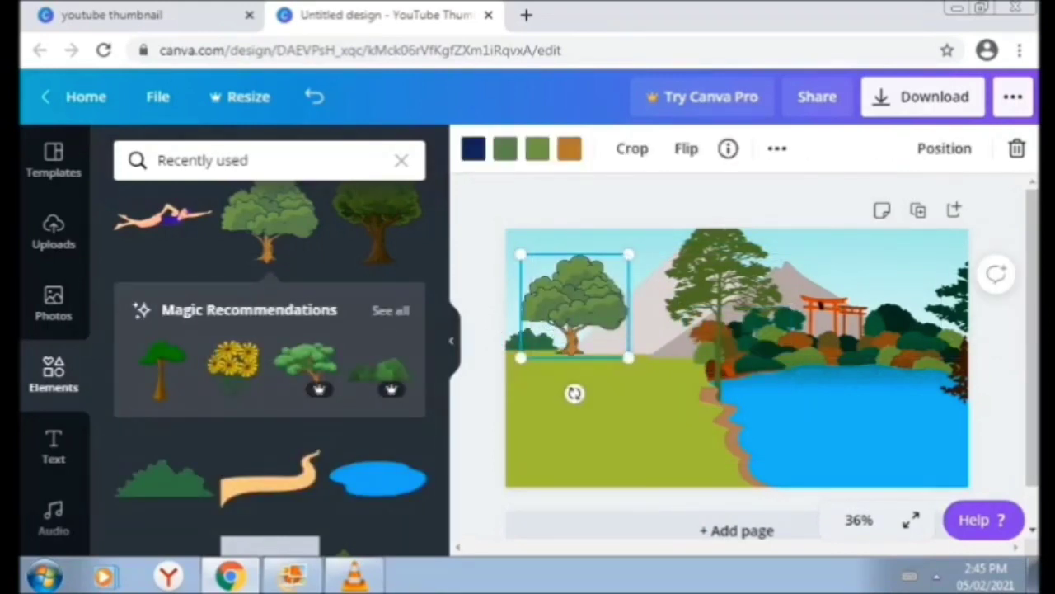
left_click_drag(629, 255, 590, 292)
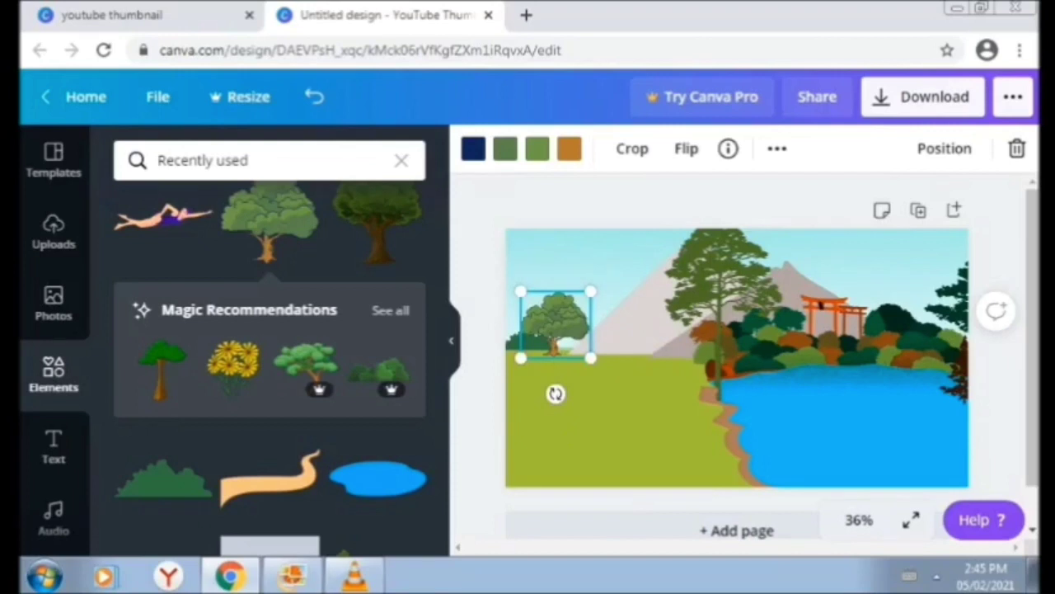
left_click_drag(590, 292, 583, 299)
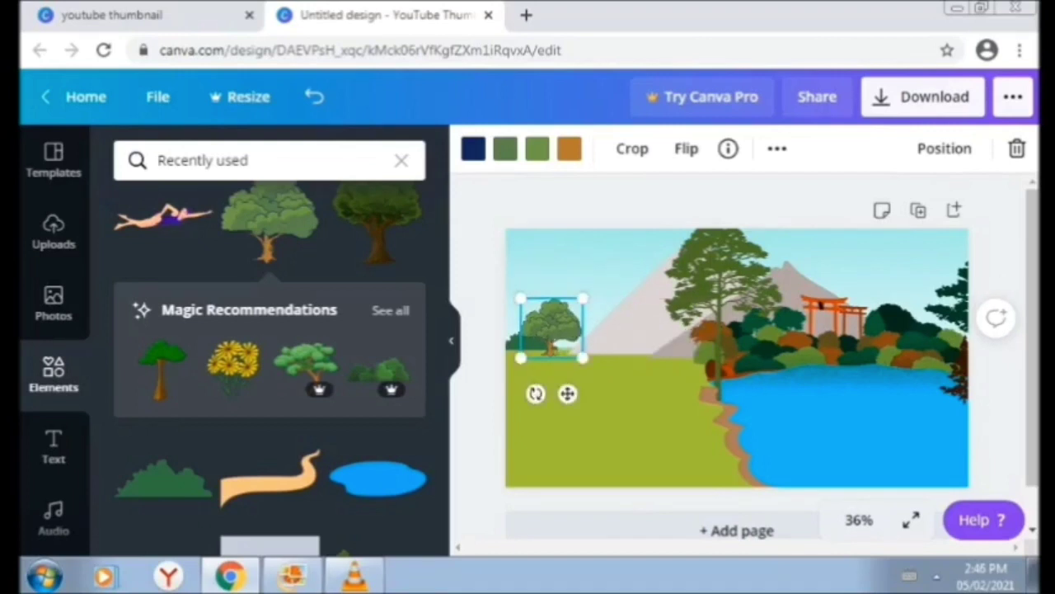
Add the recently used dark green tree, shrink it, and stand it just right of the light green tree.
left_click(737, 359)
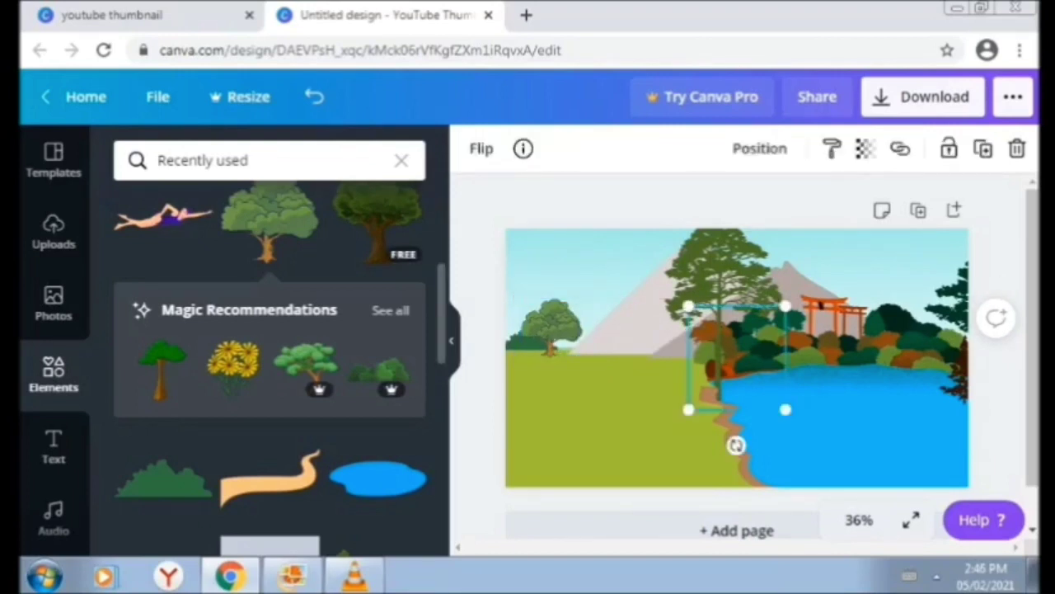
left_click_drag(736, 358, 583, 301)
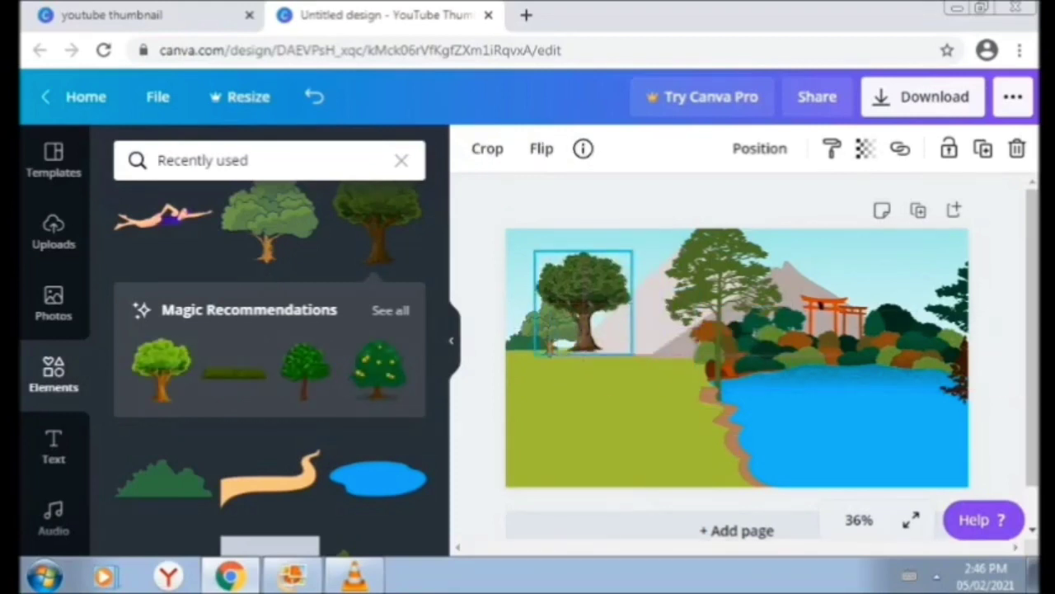
left_click_drag(535, 251, 589, 335)
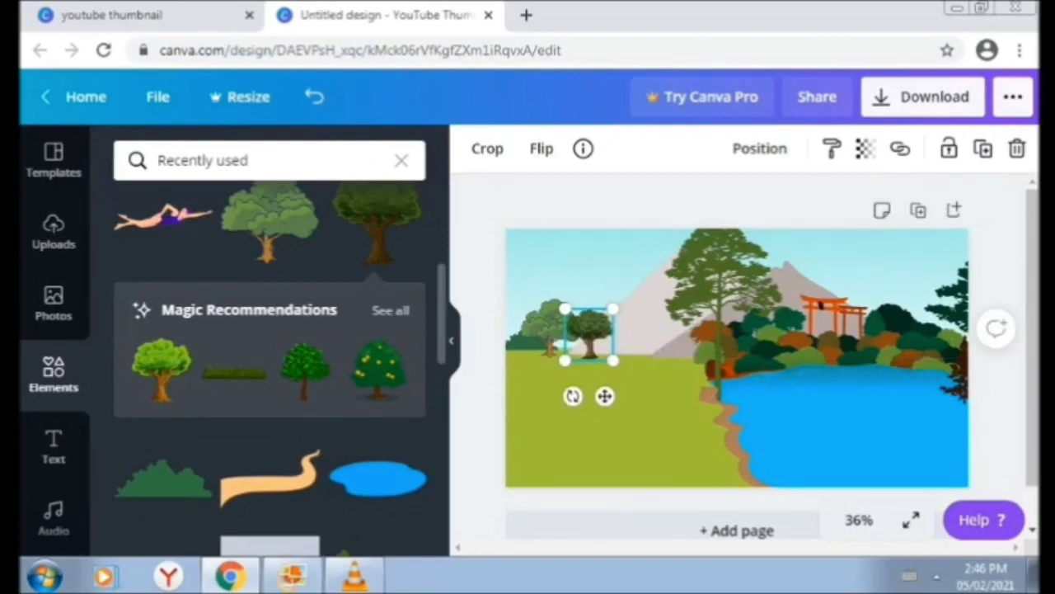
Add the recently used winding tan path, place it across the green ground from the page's left edge, and enlarge it slightly to reach the horizon.
left_click(268, 478)
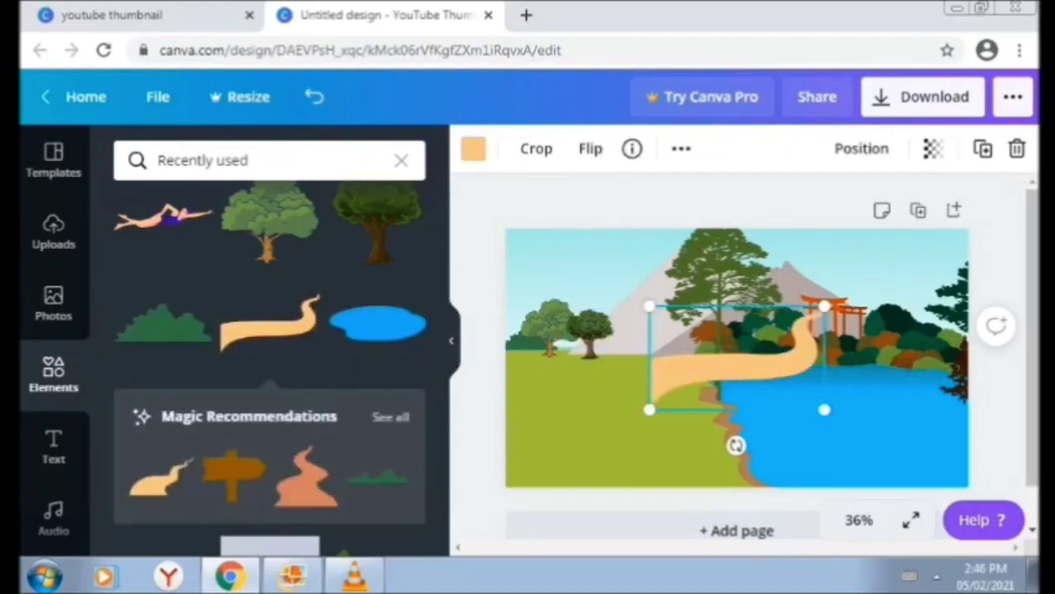
left_click_drag(742, 363, 571, 417)
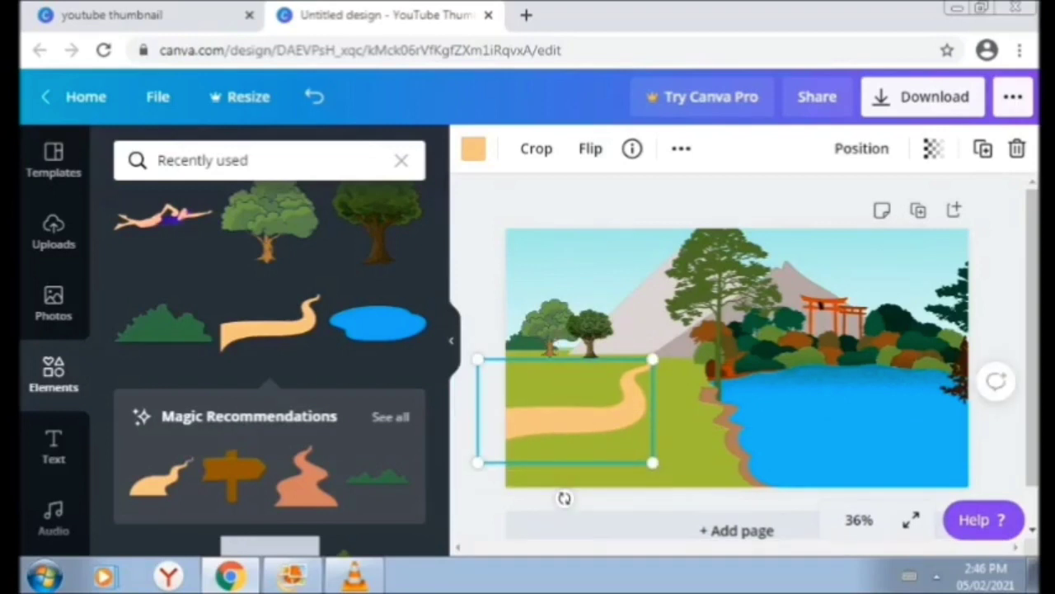
left_click_drag(653, 358, 657, 354)
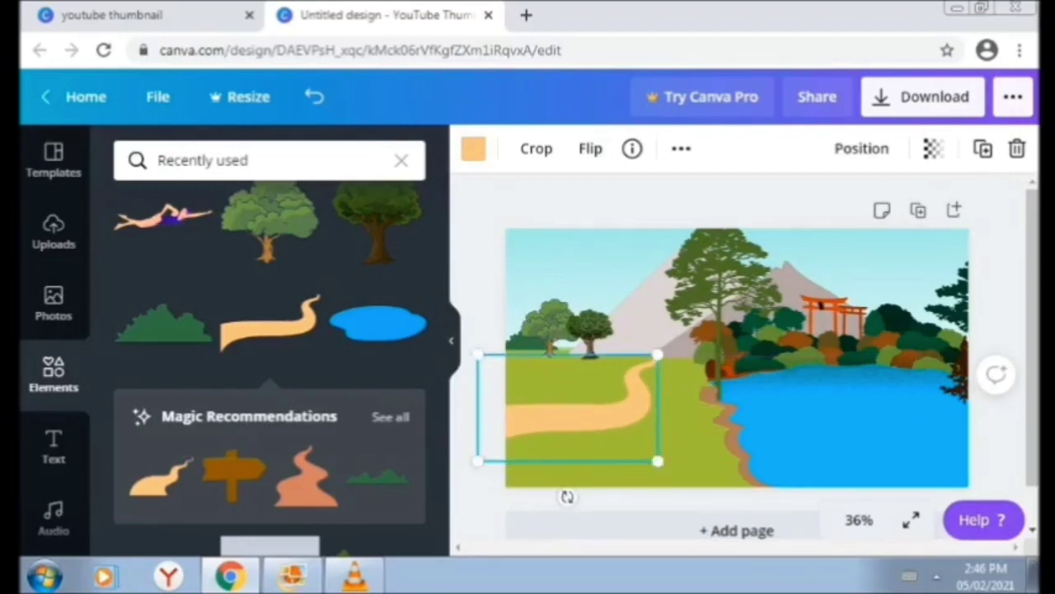
left_click(839, 335)
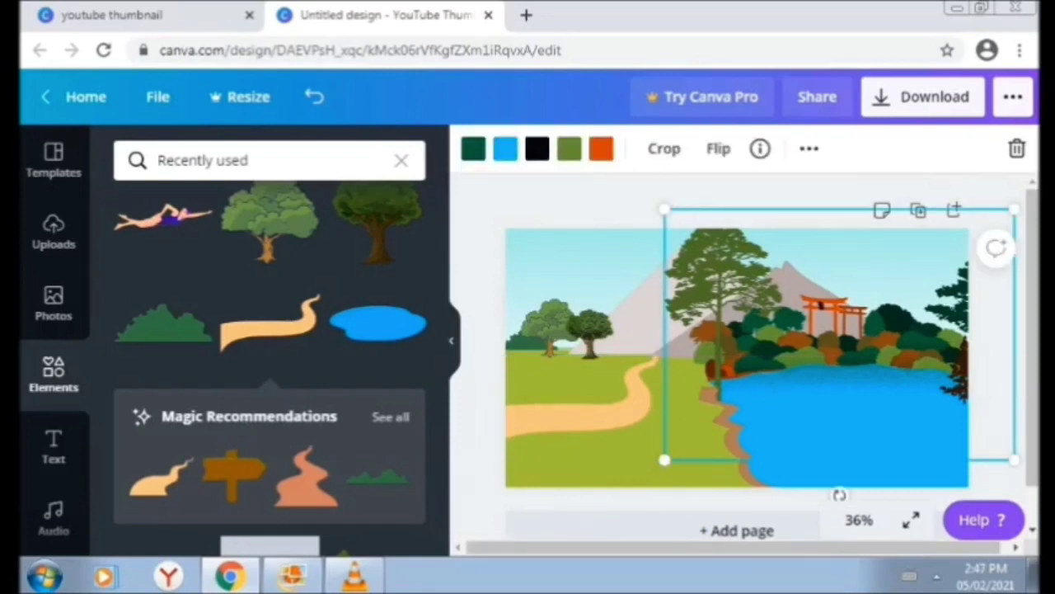
left_click(635, 396)
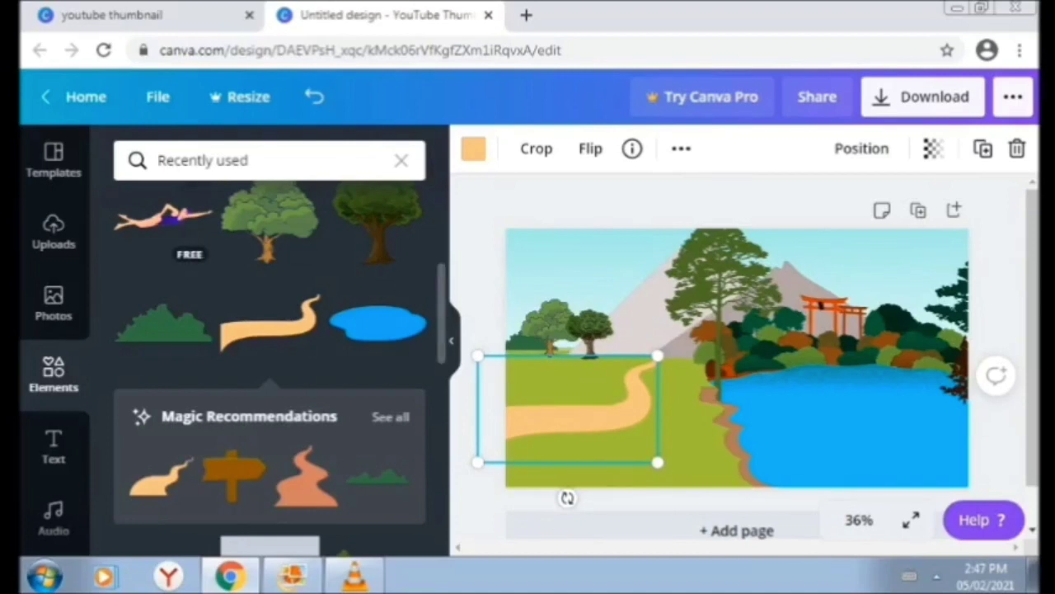
Add the recently used swimmer, shrink it, and place it in the middle of the blue lake.
left_click(163, 217)
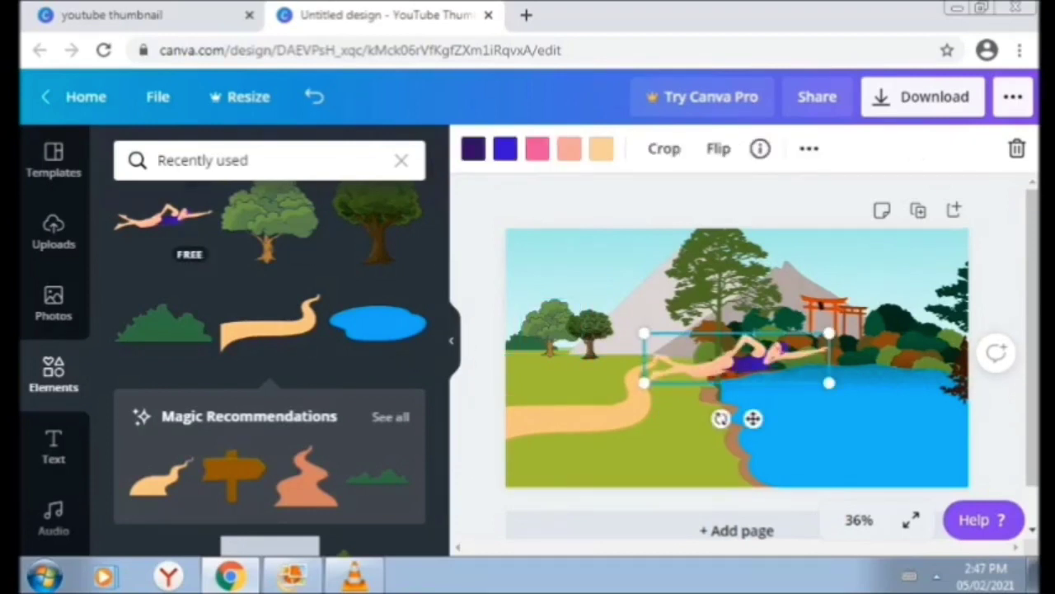
left_click_drag(643, 334, 837, 423)
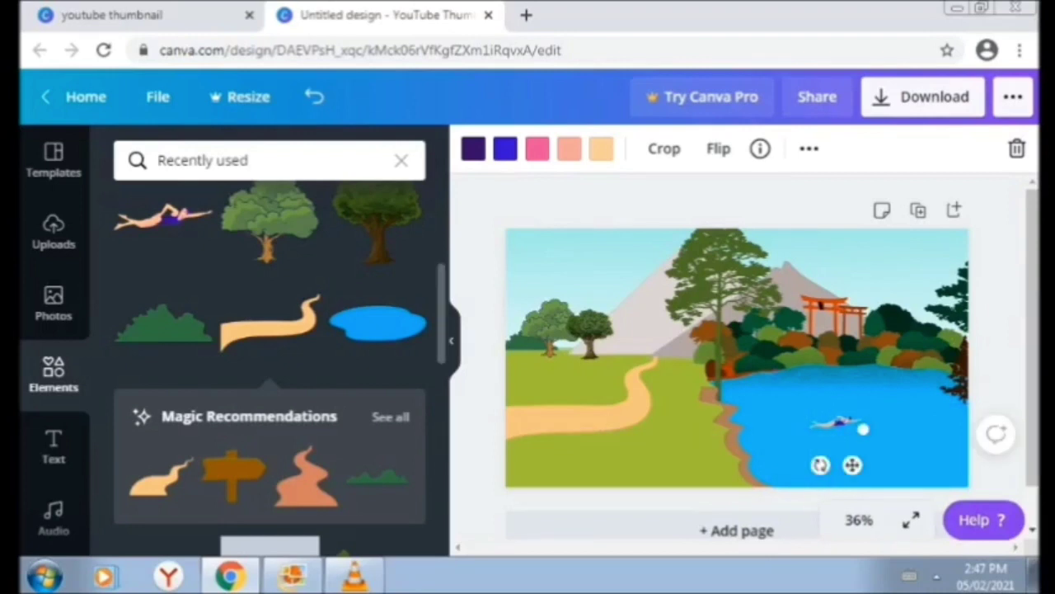
Add the recently used man in yellow shorts, shrink him, and stand him on the grass between the path and the lake bank.
scroll(269, 347, "up", 3)
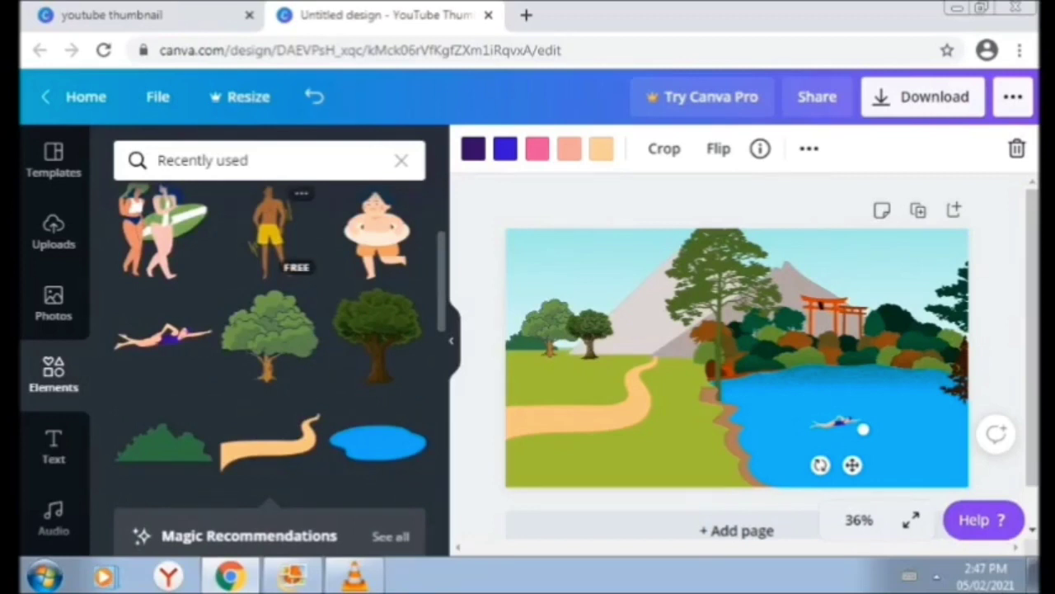
left_click(270, 231)
left_click(270, 231)
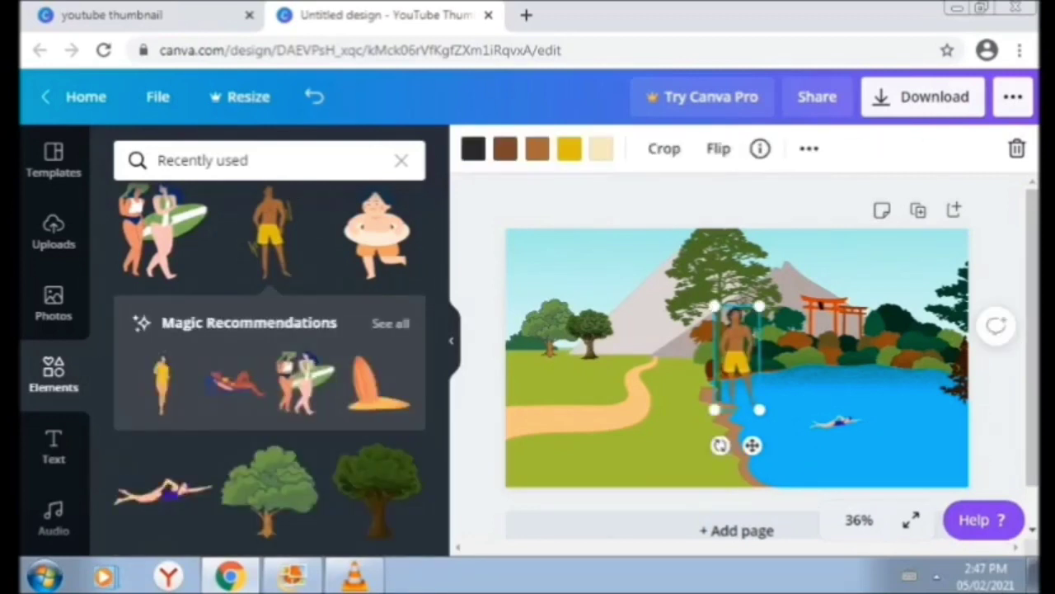
left_click_drag(736, 360, 658, 409)
left_click_drag(635, 357, 658, 409)
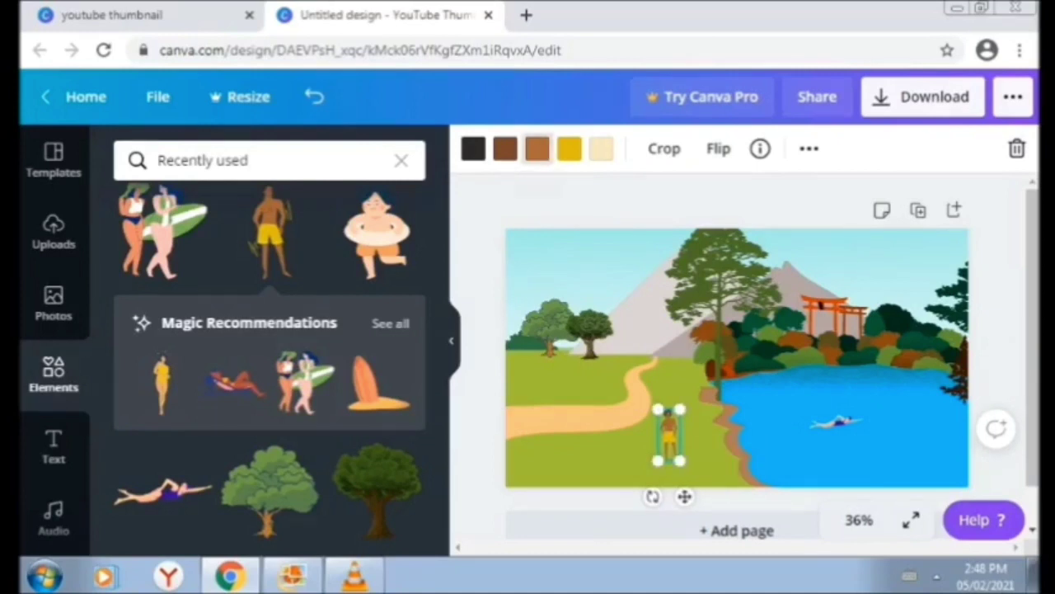
Recolour the standing man's medium-brown skin with the light peach document colour.
left_click(537, 149)
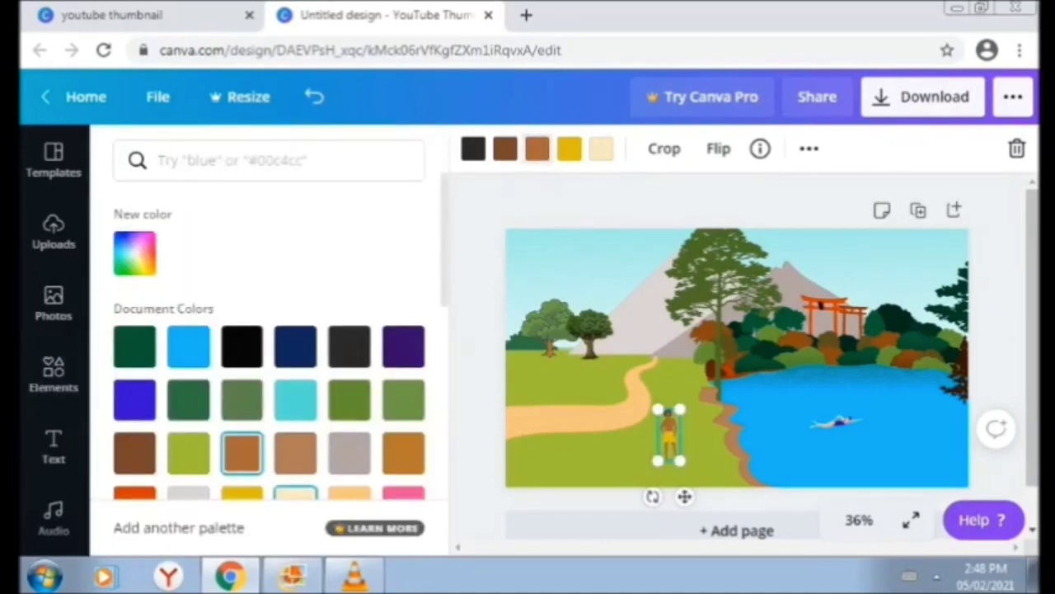
left_click(295, 493)
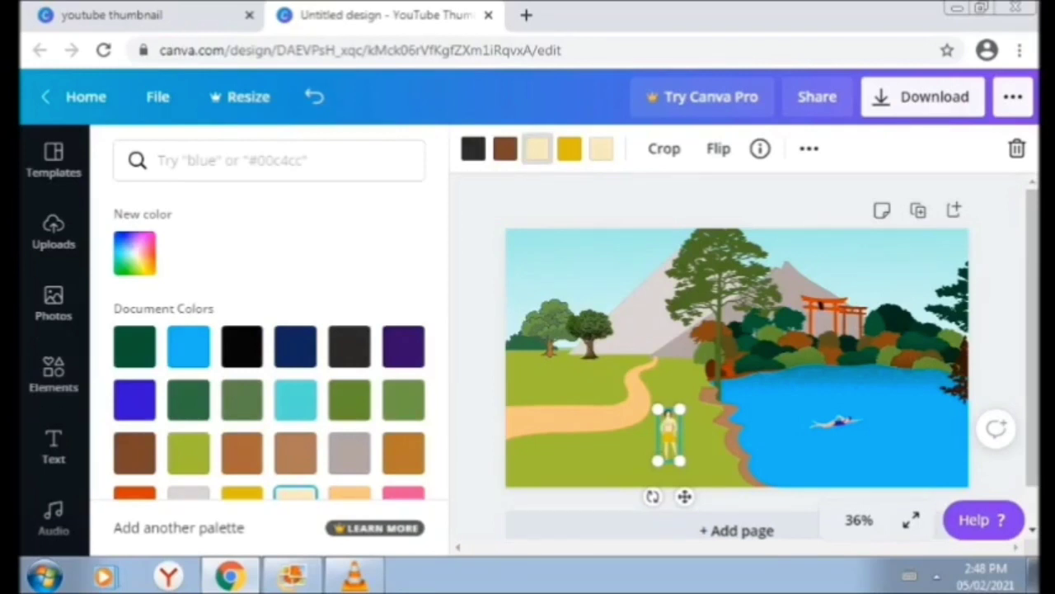
scroll(188, 462, "down", 2)
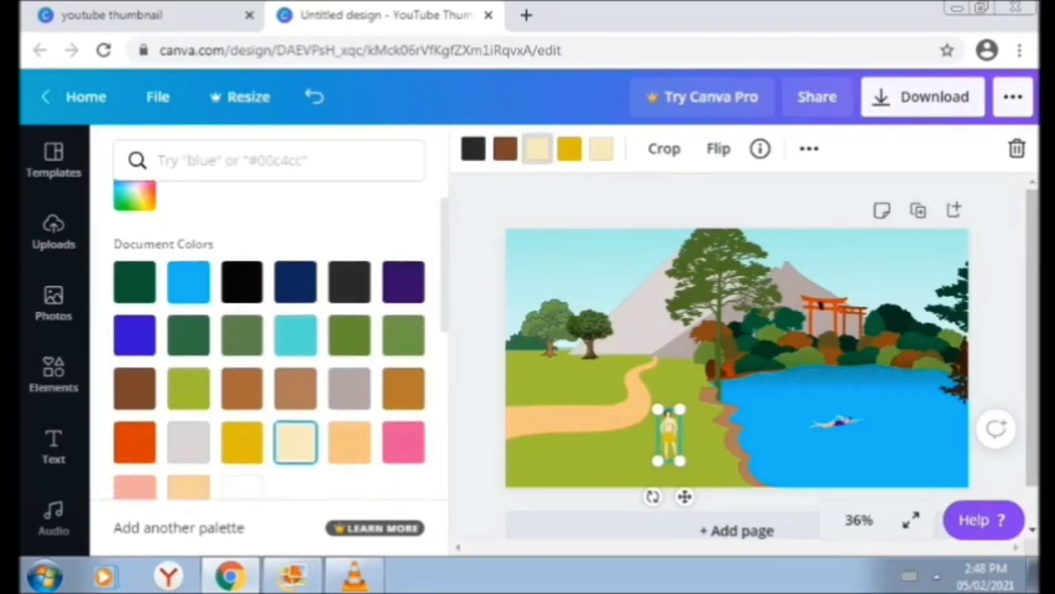
left_click(188, 464)
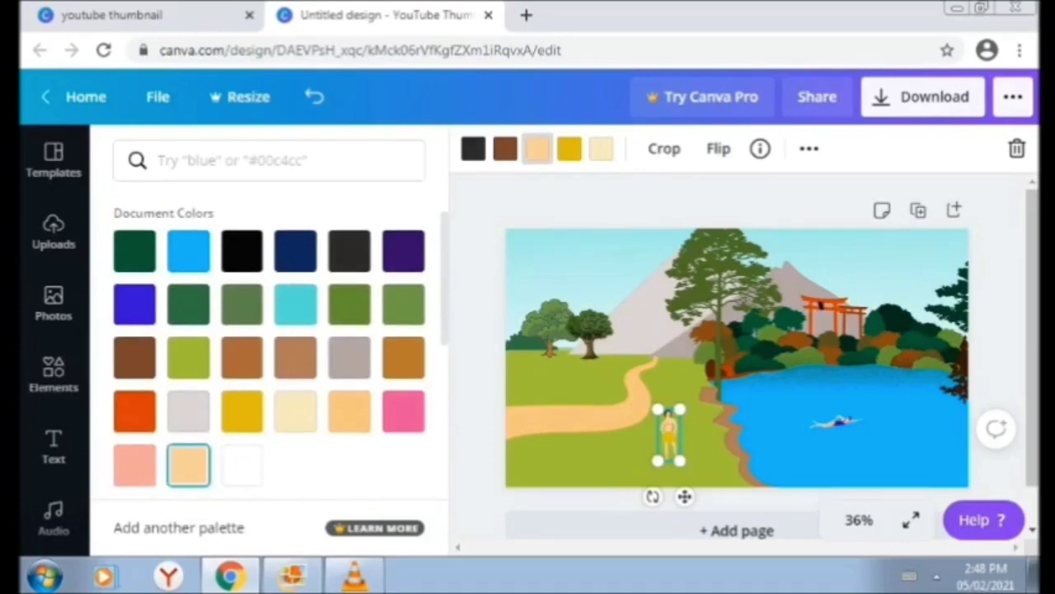
Add the recently used figure with the swim ring, flip it horizontally, shrink it, and place it between the man and the lake bank.
left_click(53, 375)
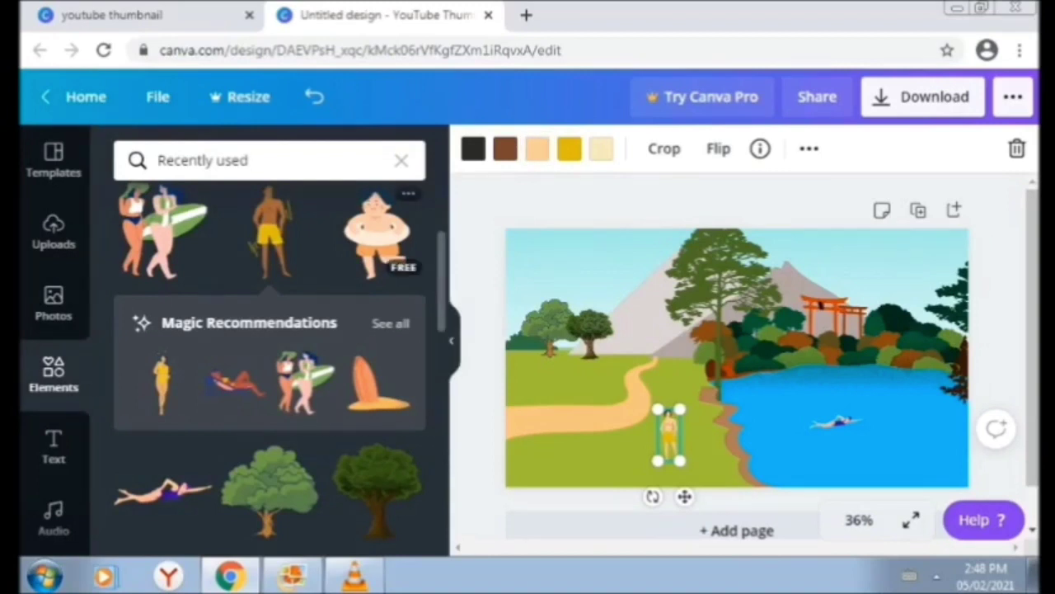
left_click(737, 358)
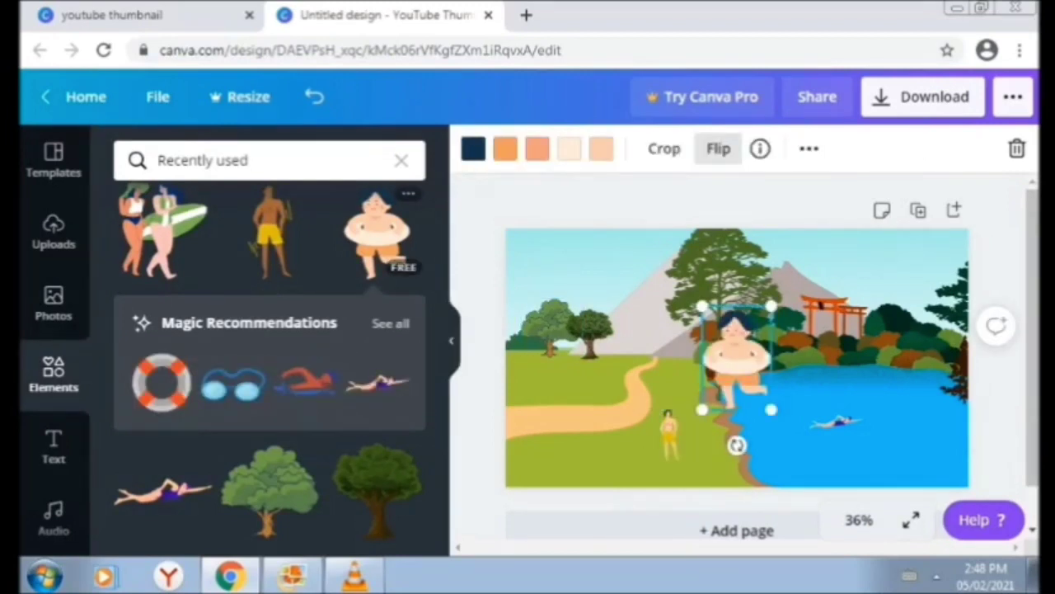
left_click(719, 148)
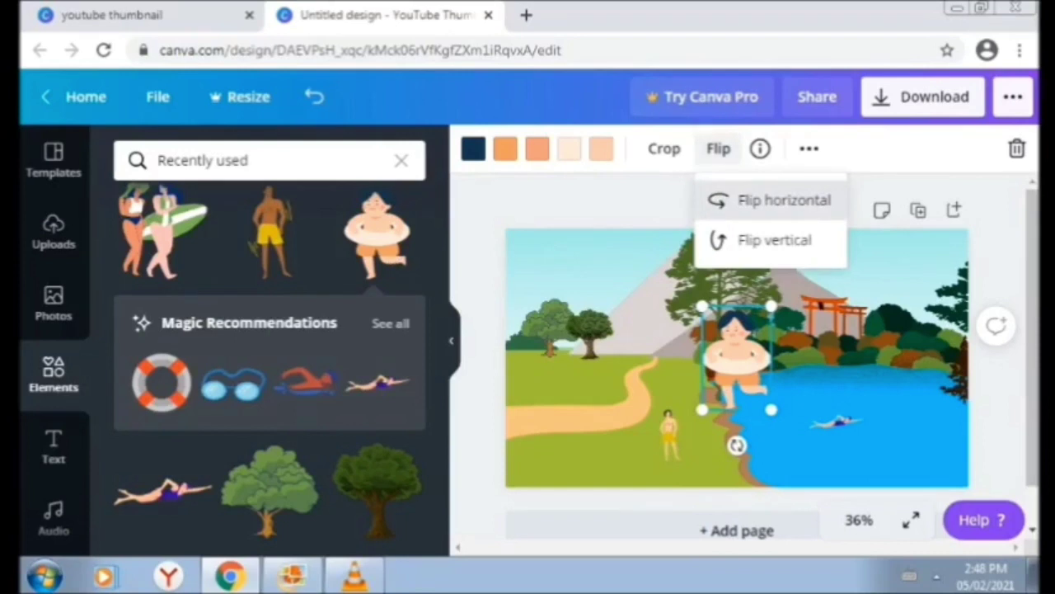
left_click(770, 200)
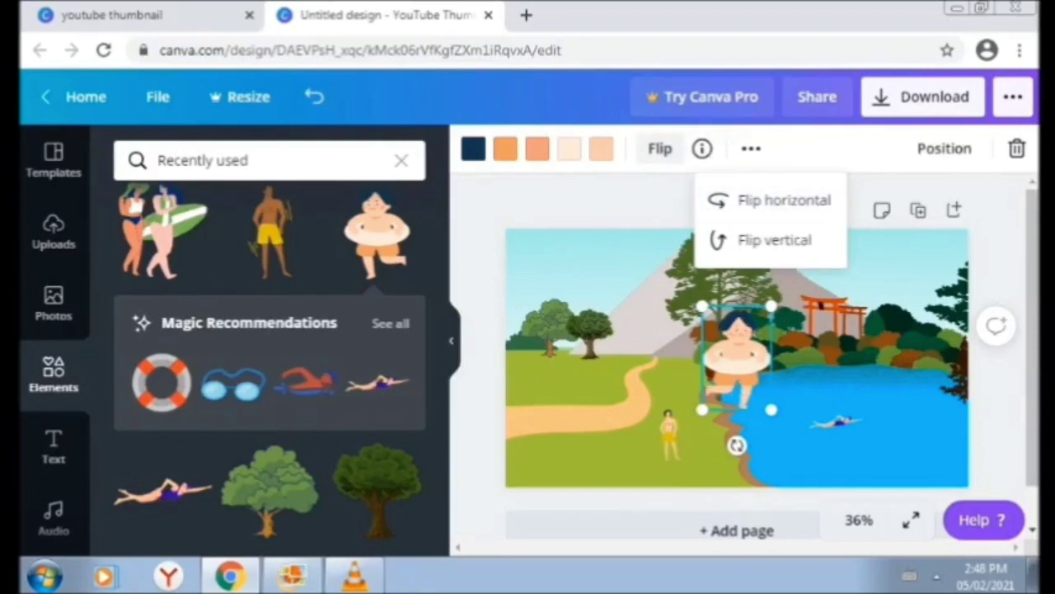
left_click_drag(771, 307, 696, 410)
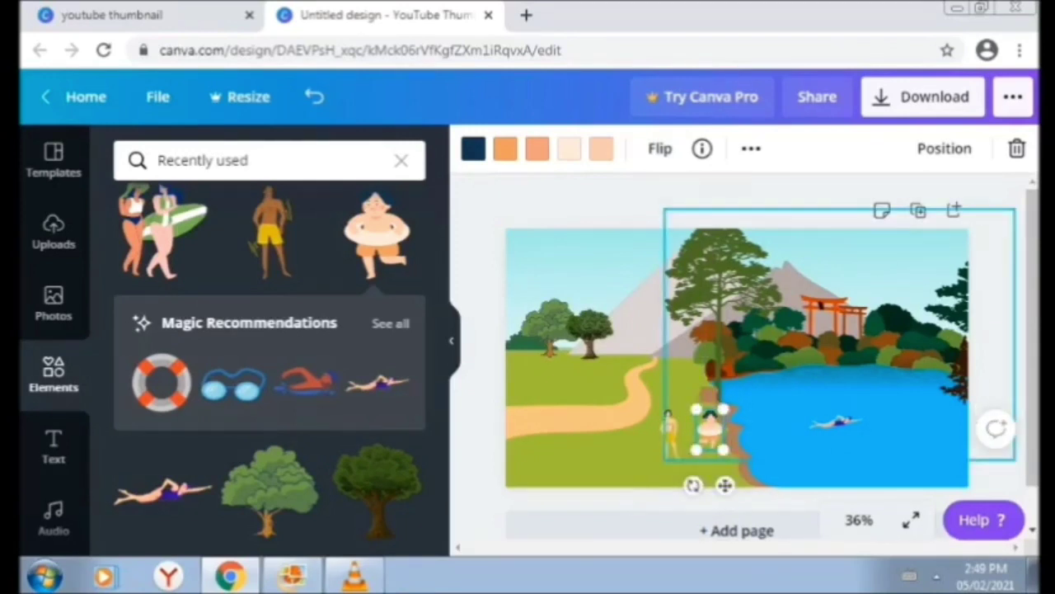
Enlarge the standing man slightly and make the swim-ring figure a little smaller.
left_click(670, 433)
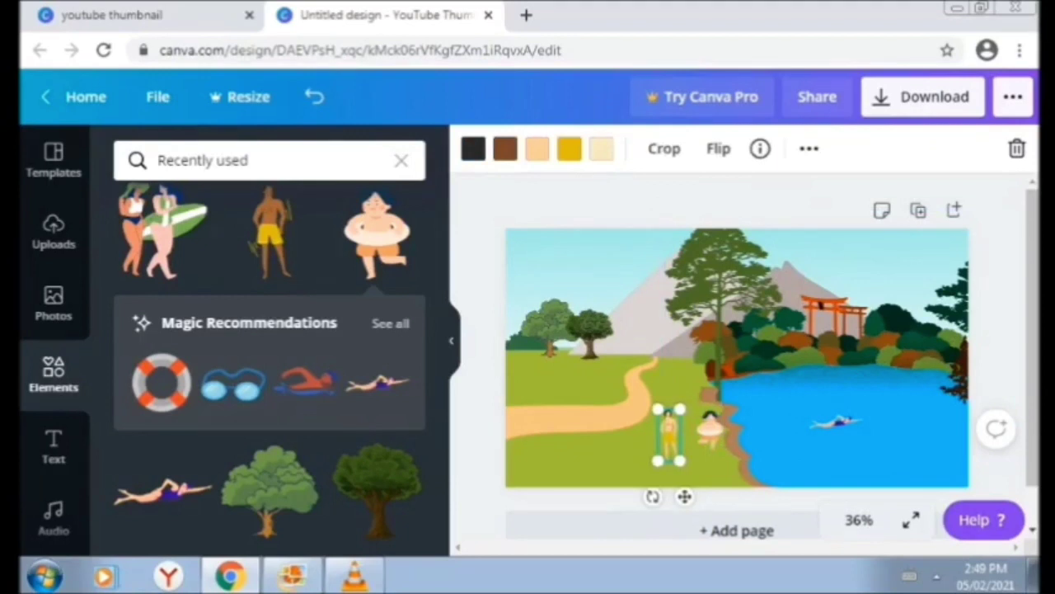
left_click_drag(658, 409, 656, 404)
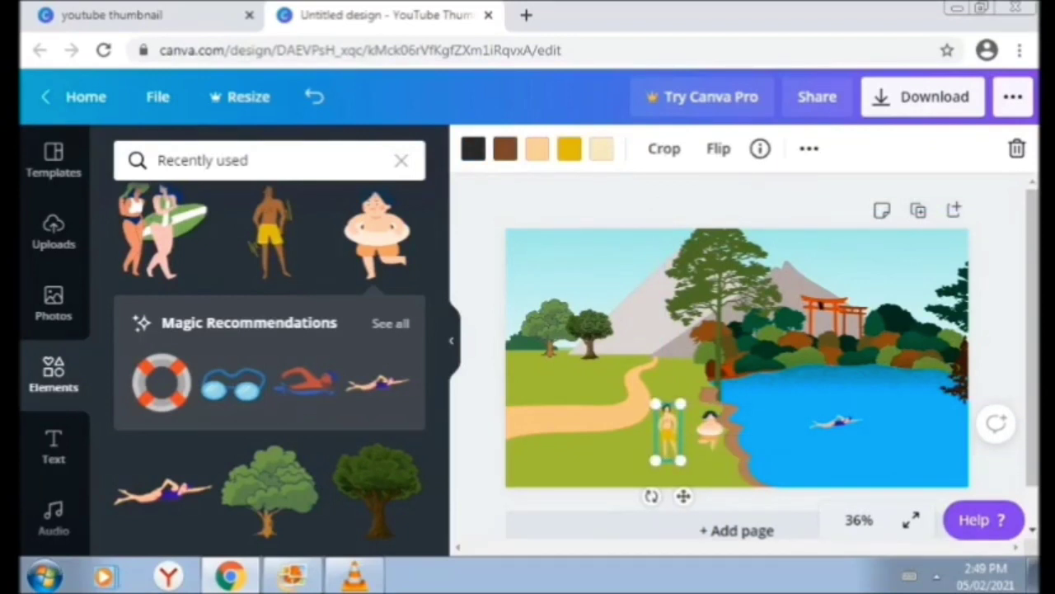
left_click(709, 427)
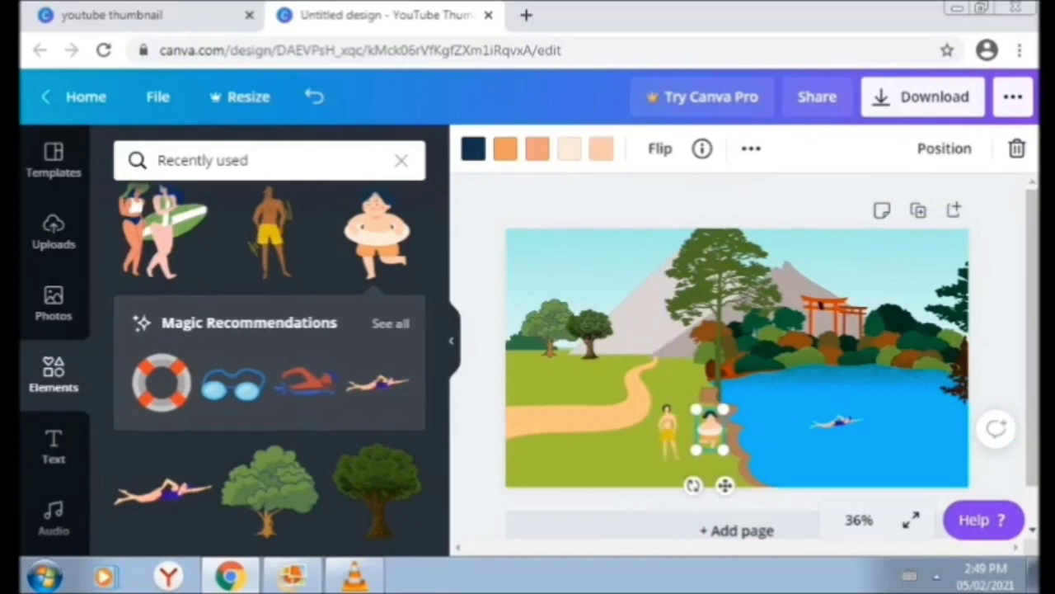
left_click_drag(724, 449, 722, 446)
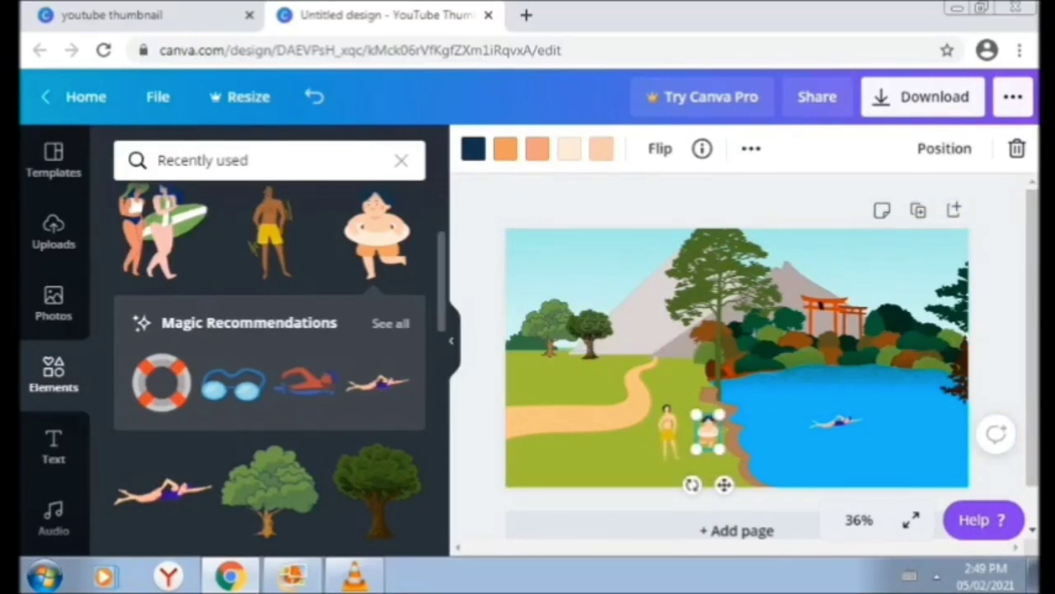
Add the recently used couple in swimwear, shrink it, place it on the grass below the swim-ring figure, and move the man up behind it.
scroll(269, 366, "up", 2)
scroll(280, 329, "up", 1)
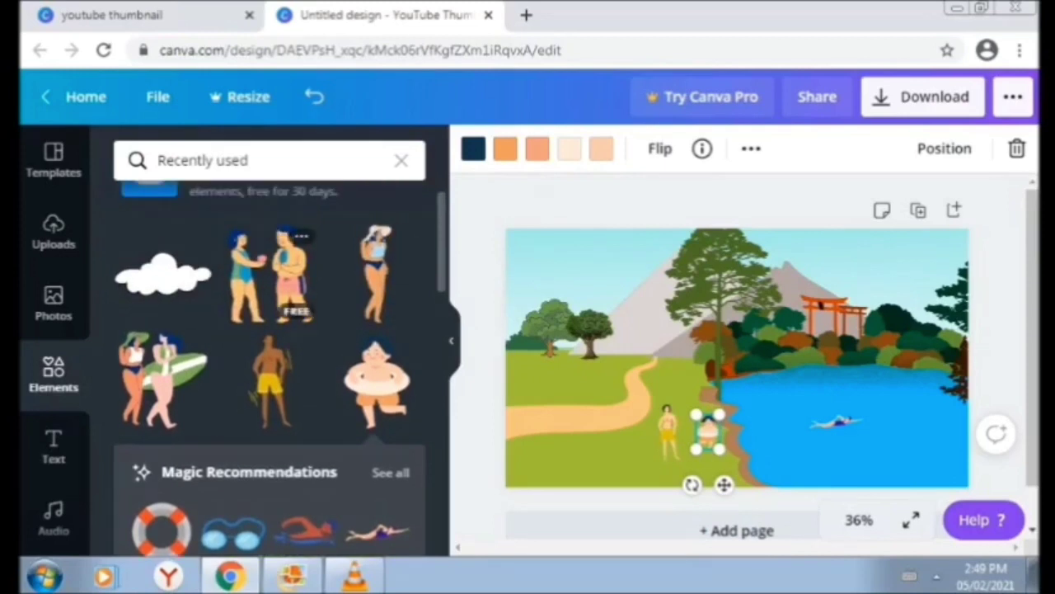
left_click(272, 272)
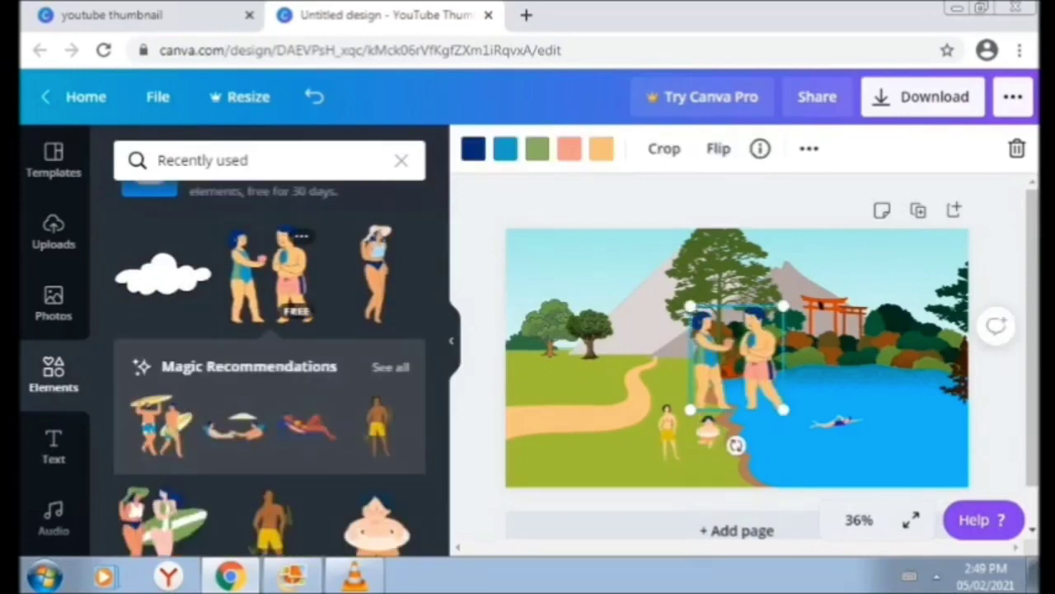
left_click_drag(783, 307, 682, 464)
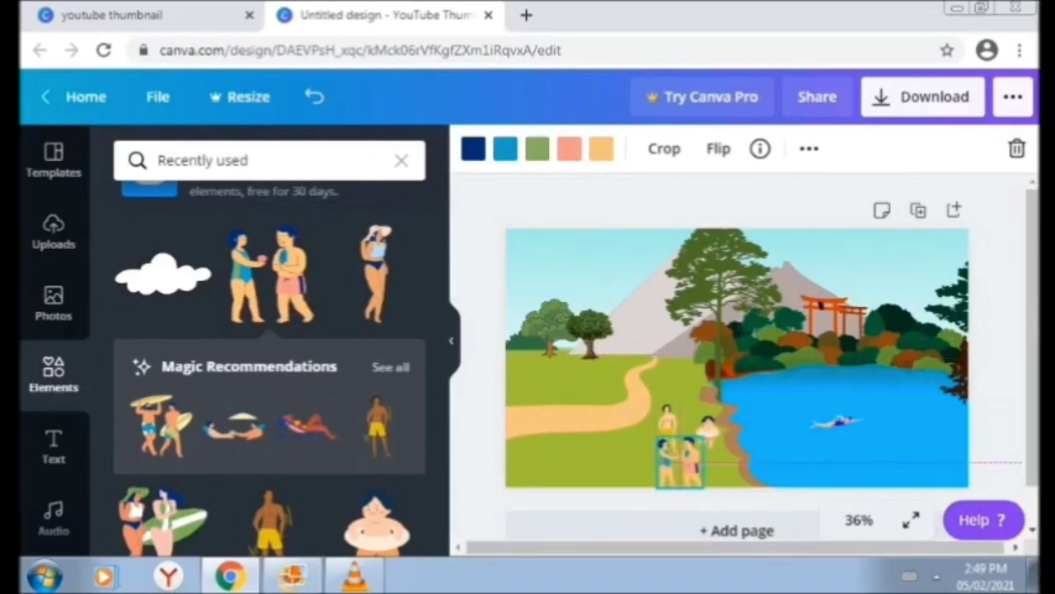
left_click_drag(682, 455, 681, 448)
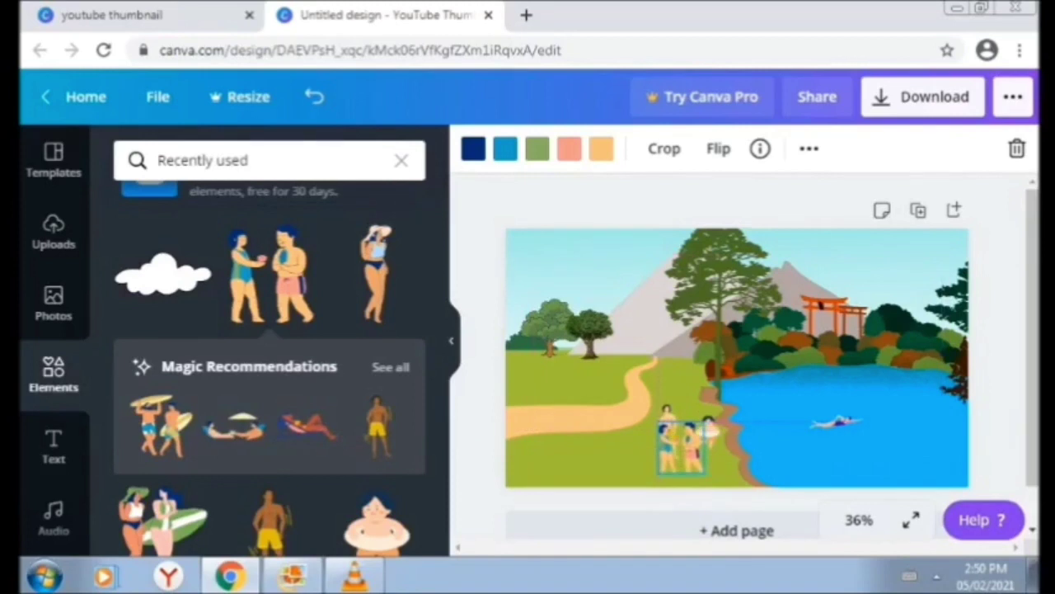
left_click(667, 412)
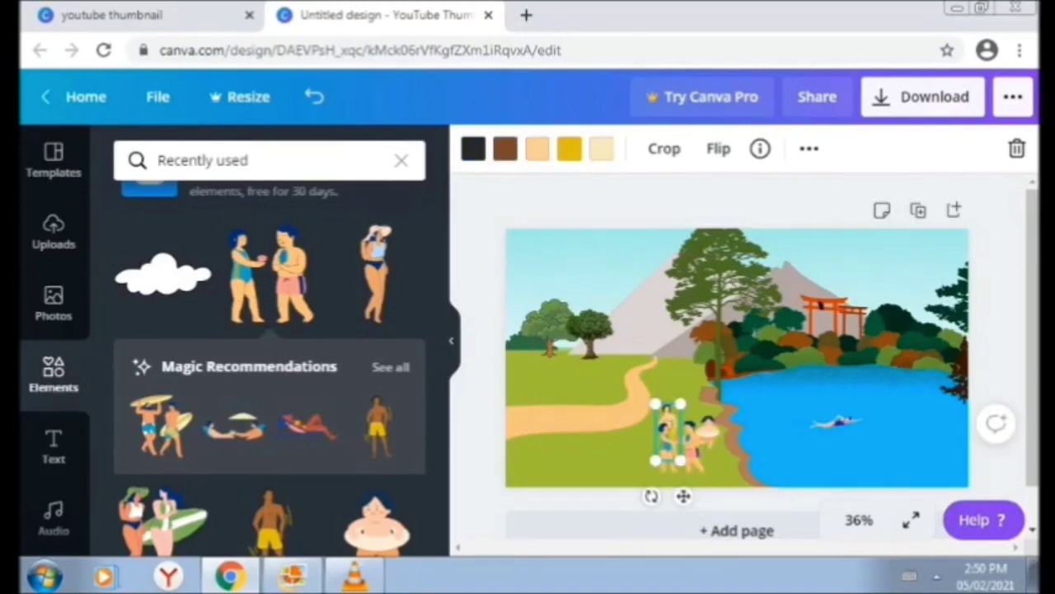
left_click_drag(669, 432, 671, 407)
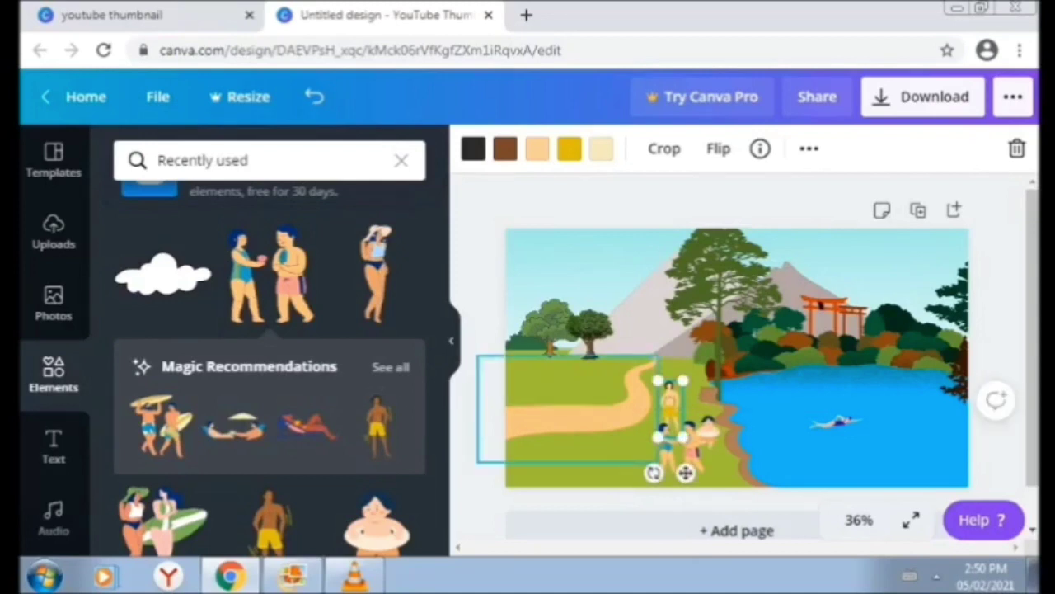
Add the recently used woman in a white hat, shrink her, and stand her on the grass near the horizon, behind the man.
left_click(376, 272)
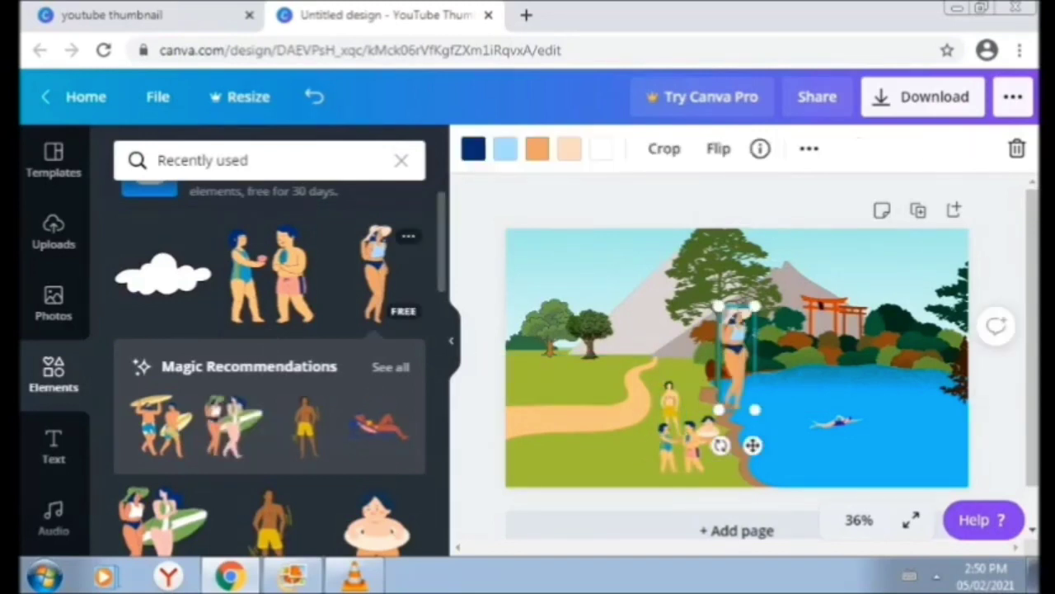
left_click_drag(757, 307, 736, 355)
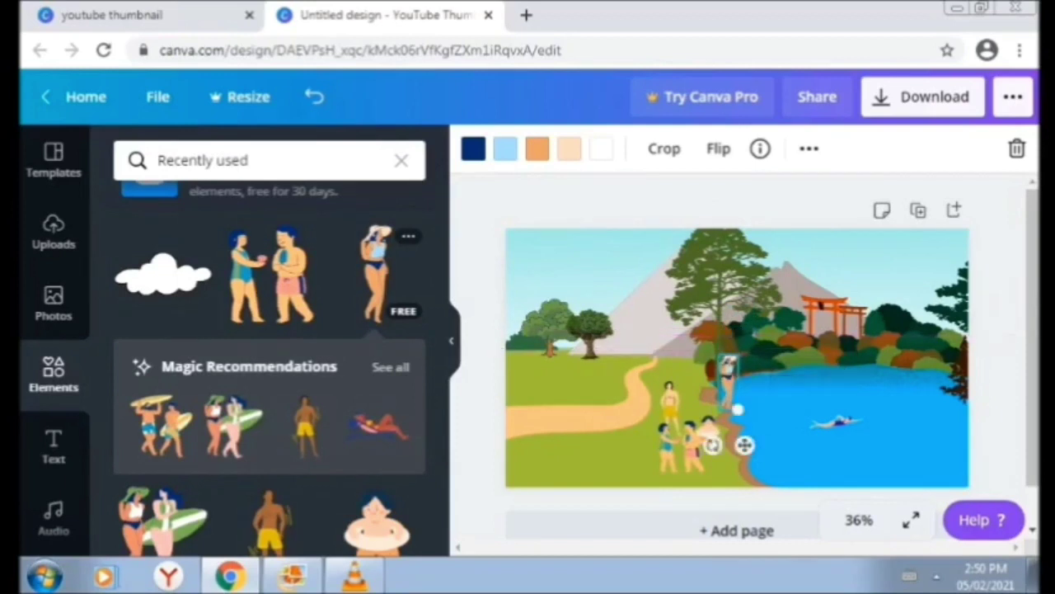
left_click_drag(745, 445, 703, 437)
Move the plain blue water patch up to the lake's far shore and send the forest lake picture one layer backward.
left_click(784, 446)
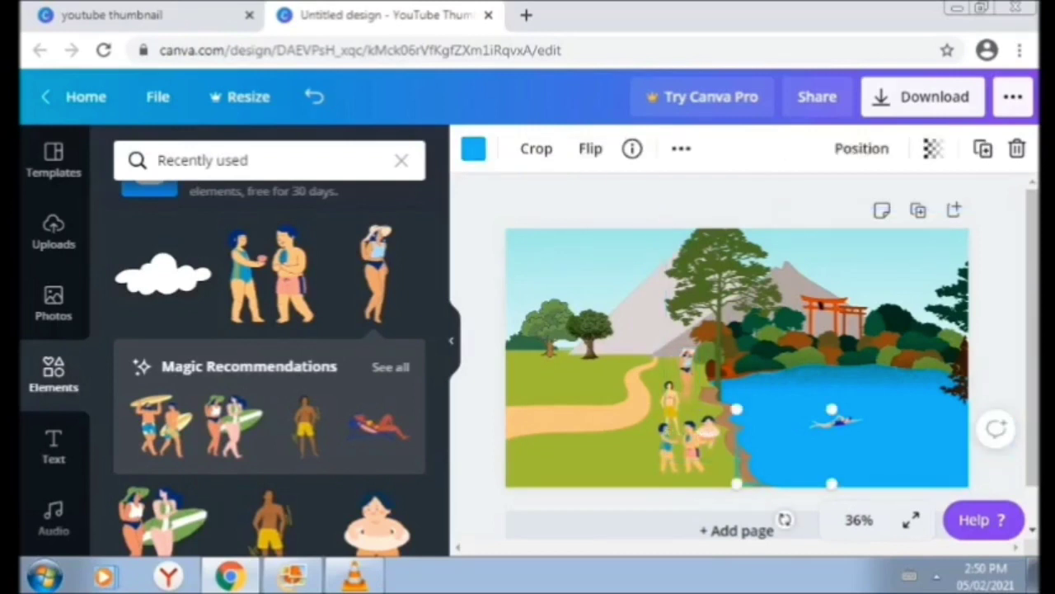
left_click_drag(784, 447, 789, 396)
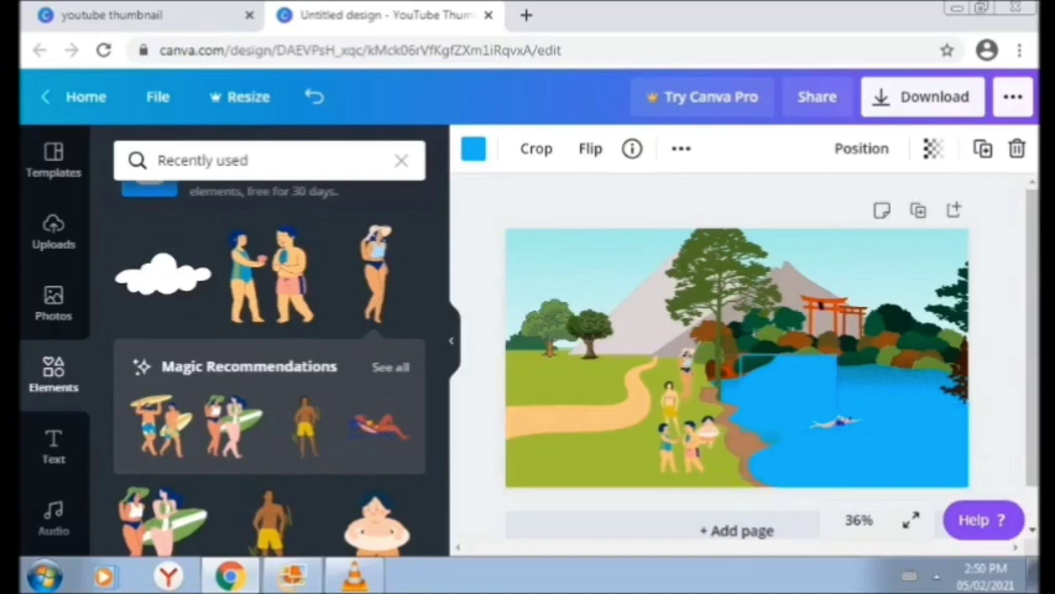
left_click(789, 462)
left_click(809, 148)
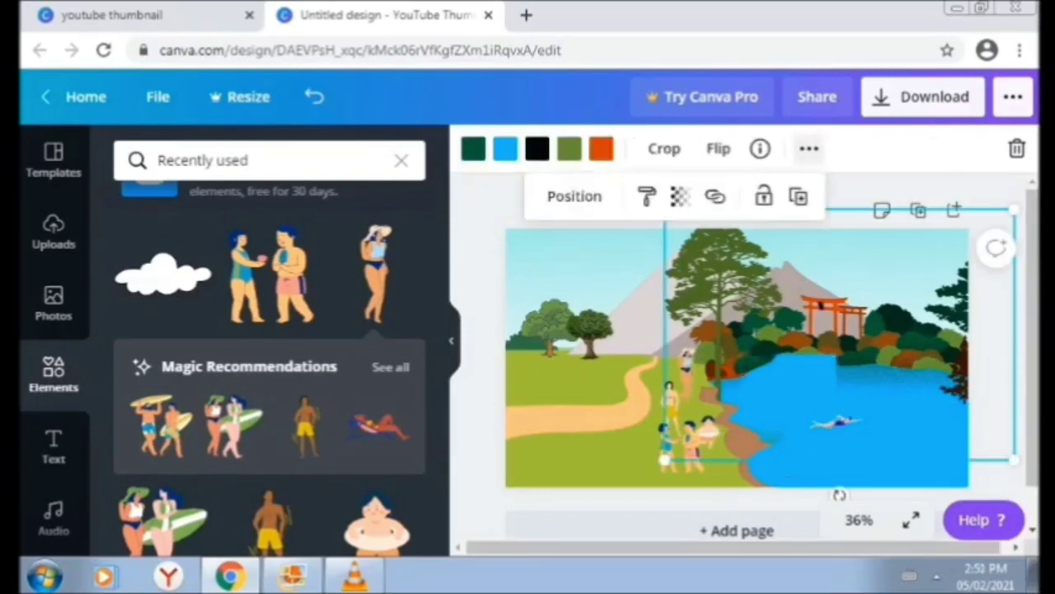
left_click(575, 196)
left_click(488, 256)
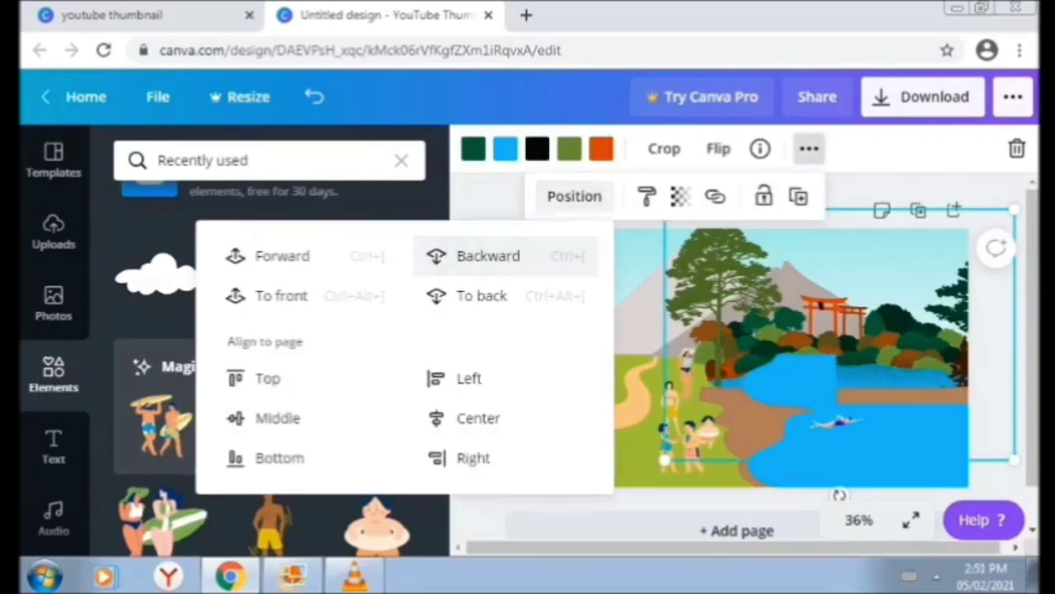
Select the brown lake shore and change its first three brown colours to light sandy orange.
left_click(789, 392)
left_click(754, 416)
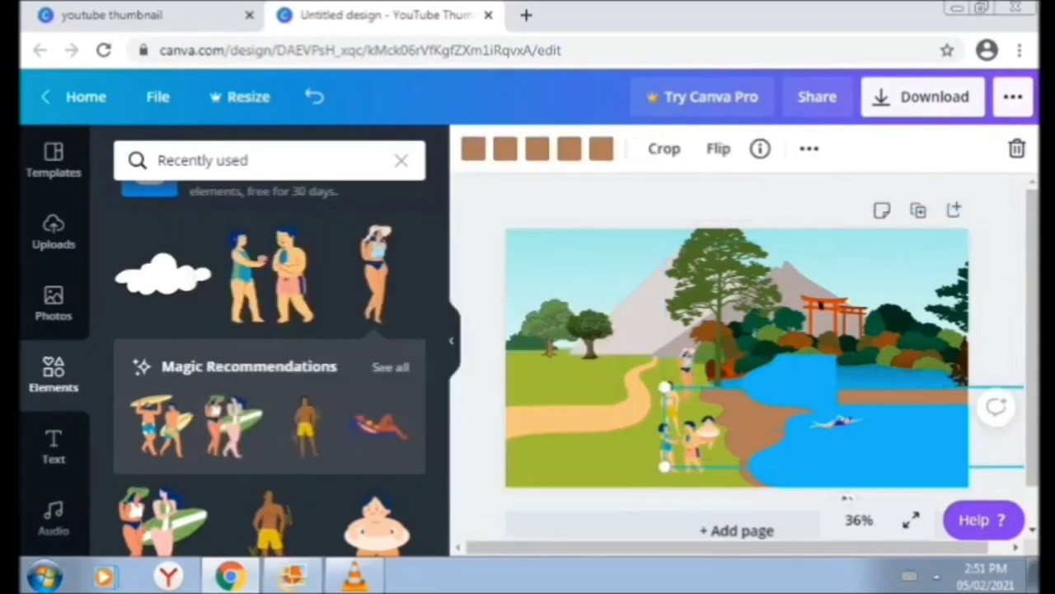
left_click(473, 148)
scroll(269, 338, "down", 2)
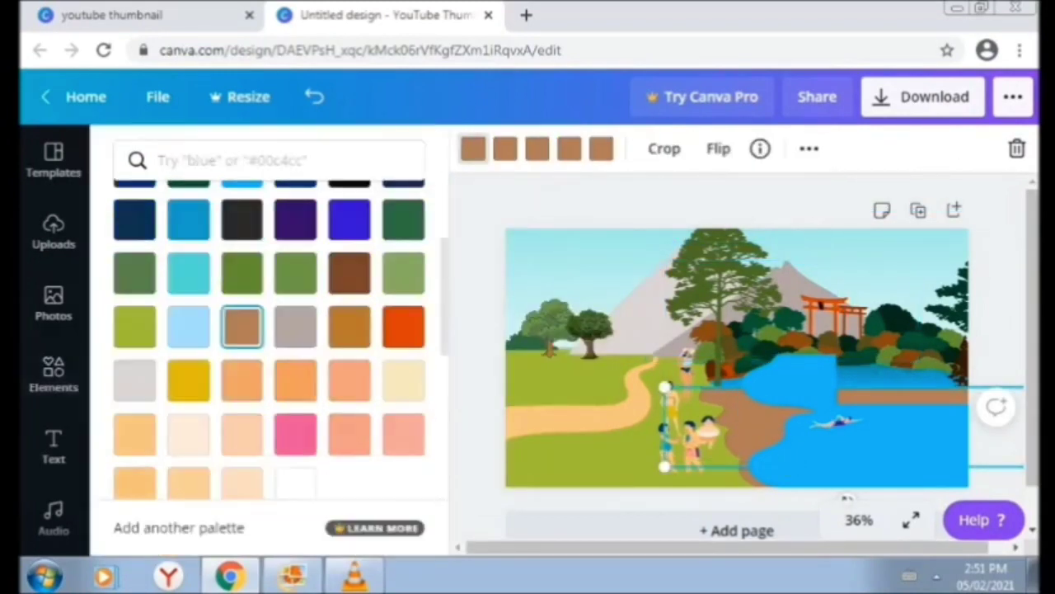
scroll(269, 338, "up", 1)
scroll(269, 338, "down", 1)
scroll(269, 338, "down", 1)
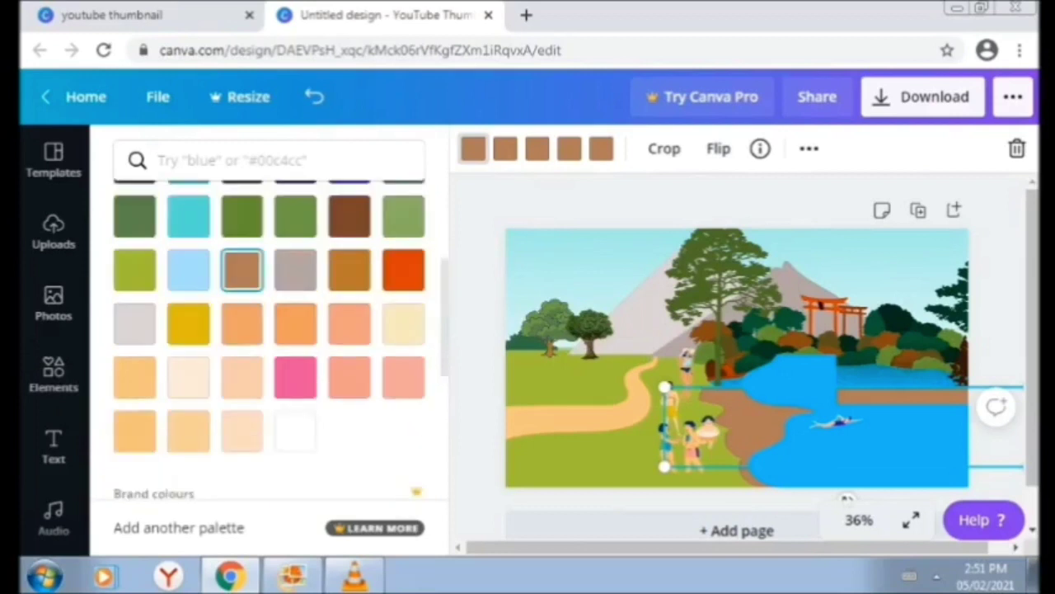
left_click(135, 376)
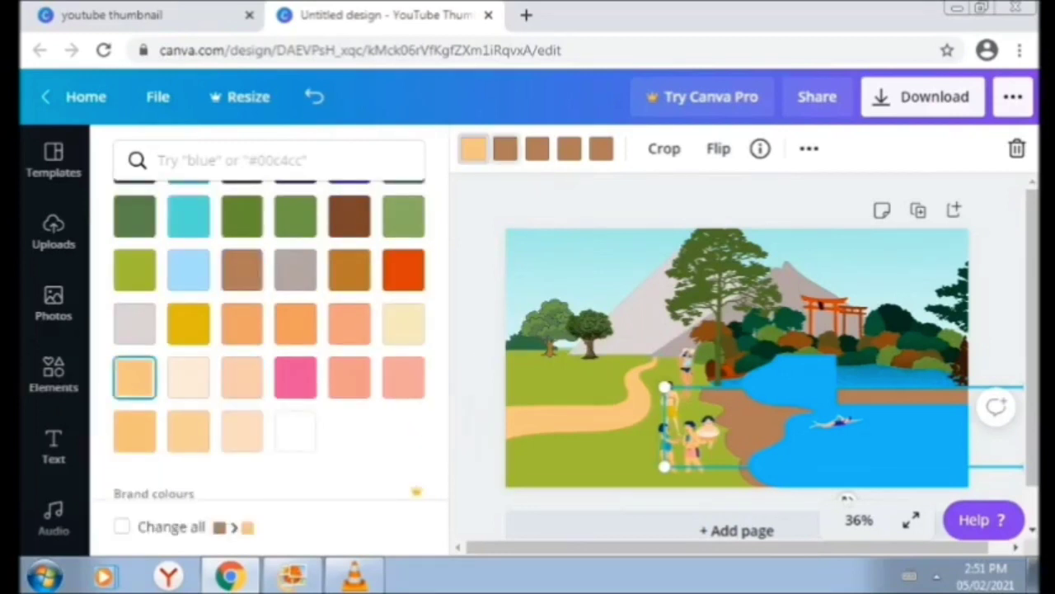
left_click(505, 148)
left_click(134, 376)
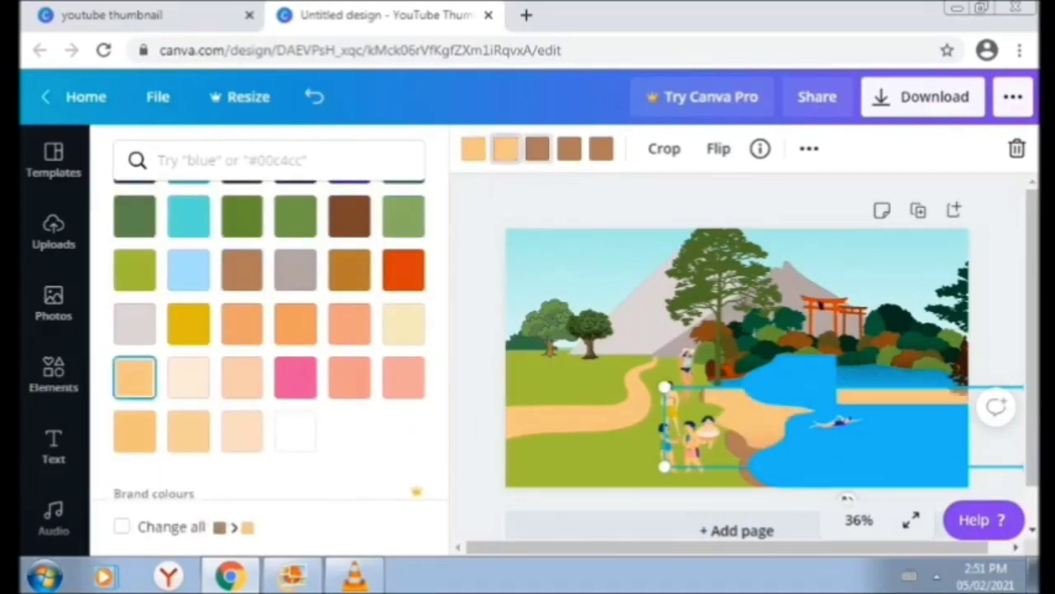
left_click(536, 149)
left_click(134, 376)
Recolour the remaining brown areas of the shore light sandy orange, including the bank at the lake's near edge.
left_click(601, 149)
left_click(601, 148)
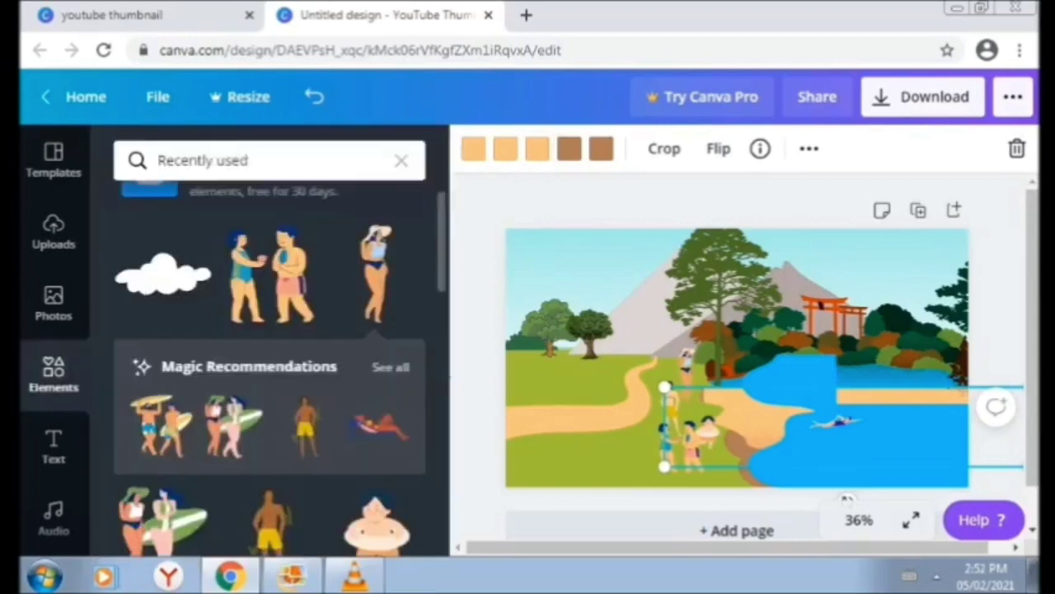
left_click(569, 148)
scroll(272, 371, "down", 3)
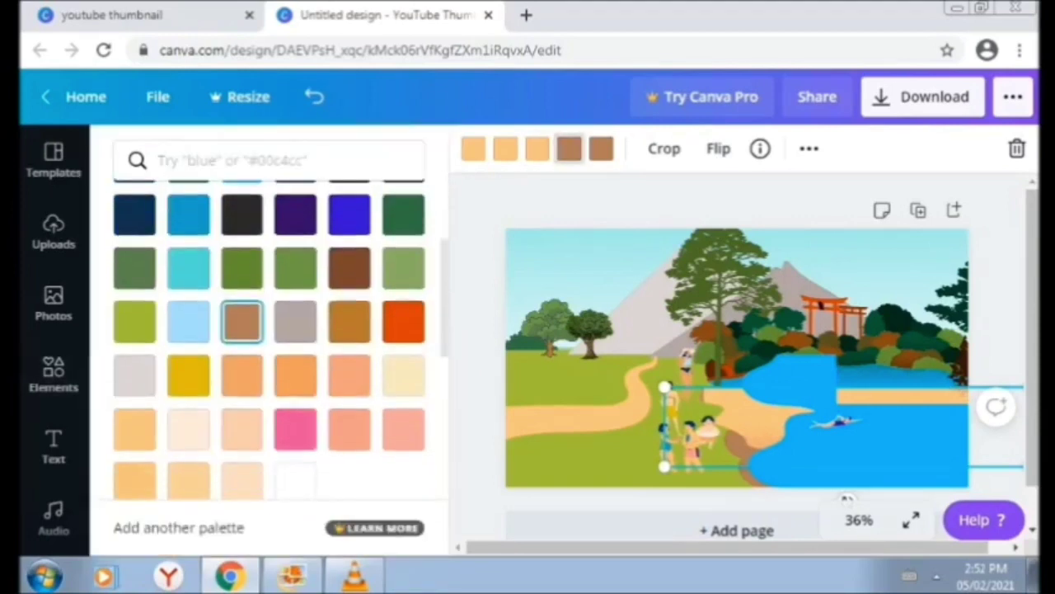
left_click(134, 429)
left_click(601, 149)
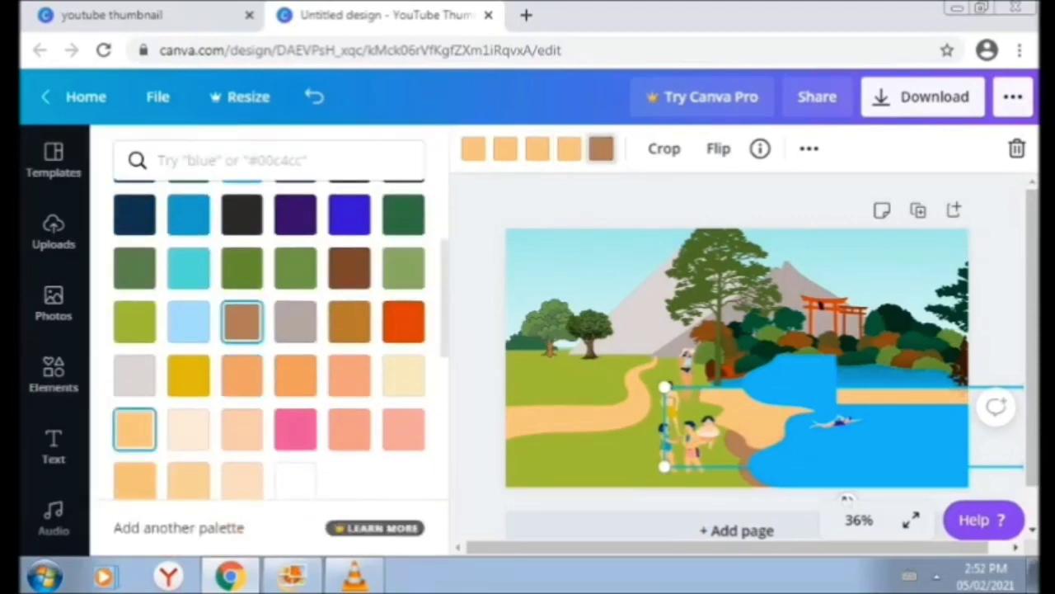
left_click(134, 429)
left_click(744, 459)
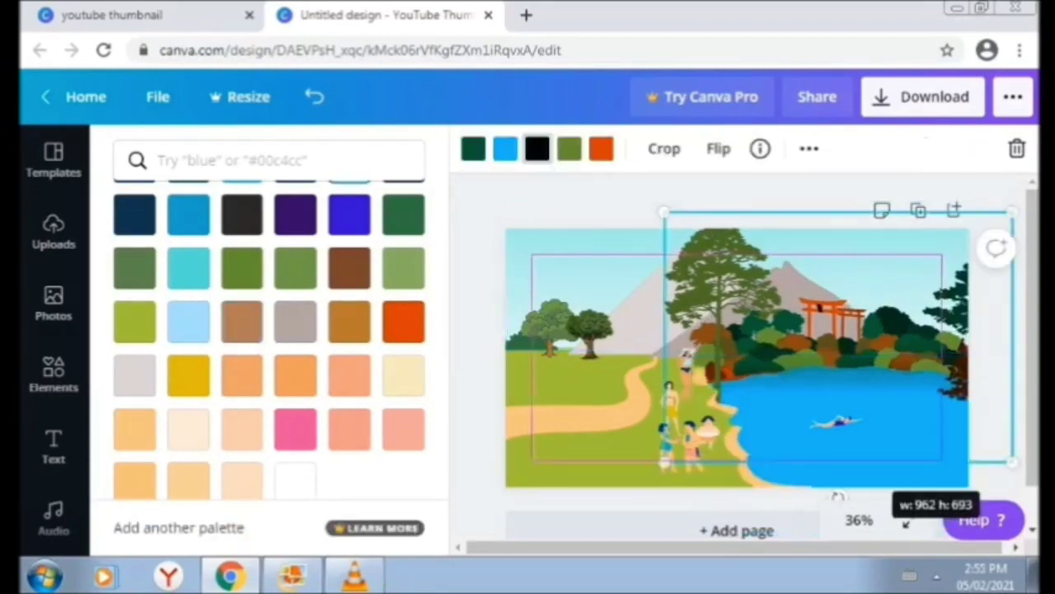
Shrink the forest lake picture slightly so it fits against the sandy shore and the tall tree.
left_click_drag(905, 523, 905, 523)
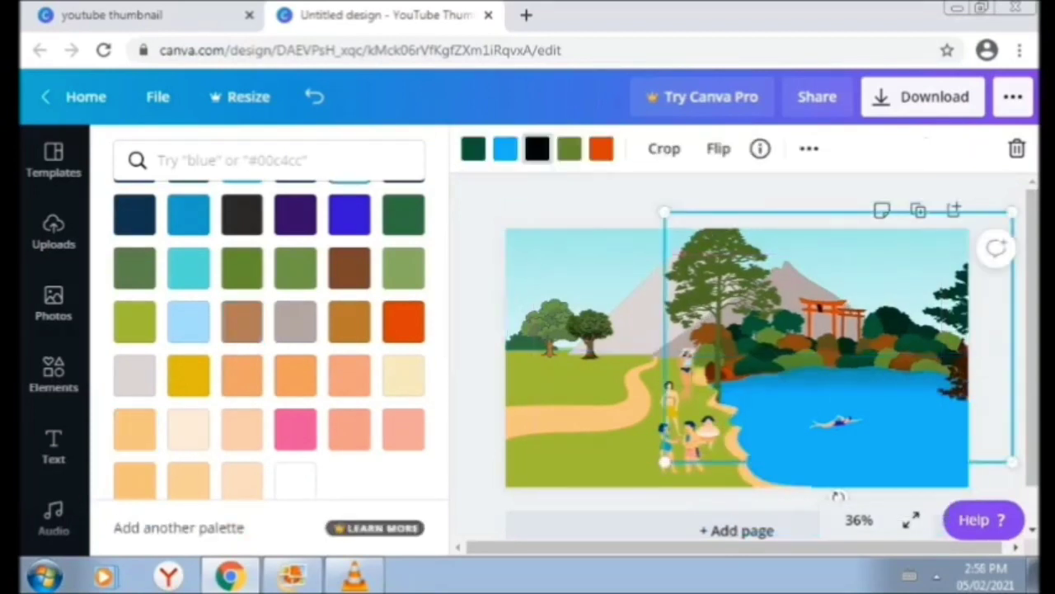
left_click_drag(1013, 462, 1002, 453)
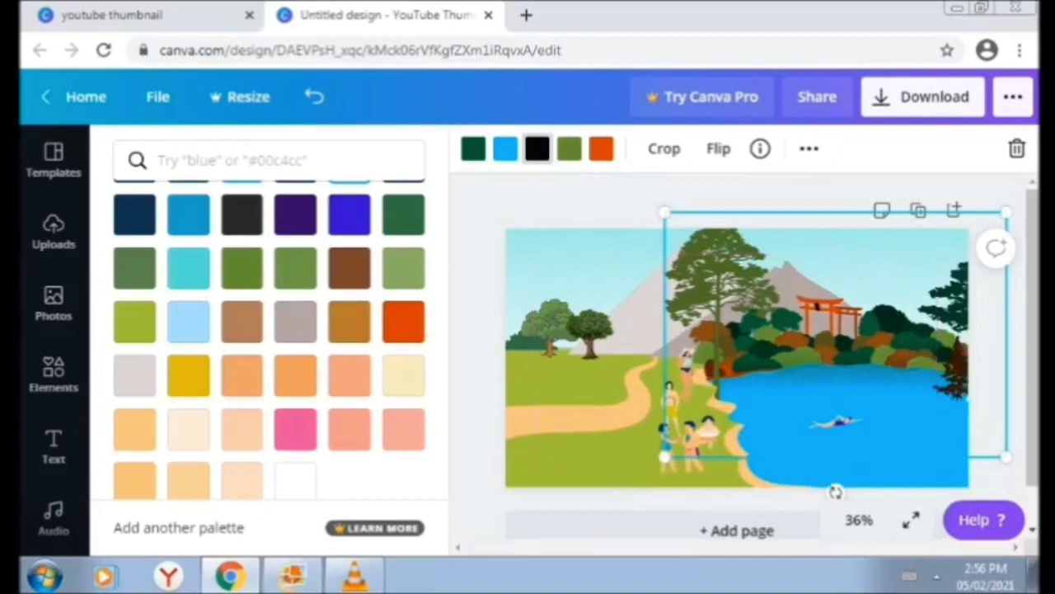
mouse_move(833, 489)
left_mouse_down()
mouse_move(829, 482)
mouse_move(838, 489)
left_mouse_up()
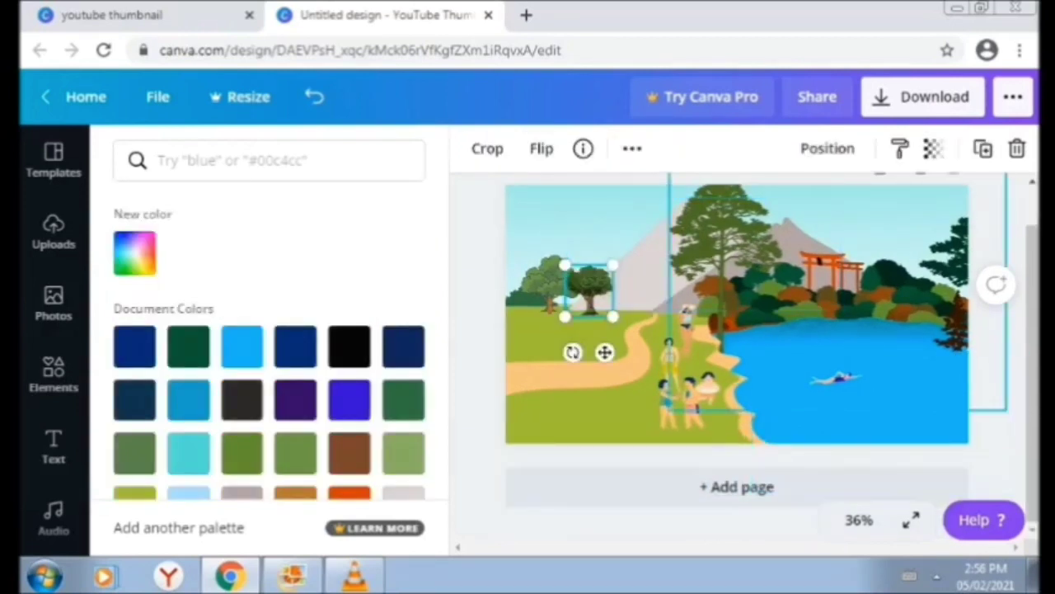
Add the recently used white cloud, shrink it, and place it in the sky above the two small trees.
left_click(53, 374)
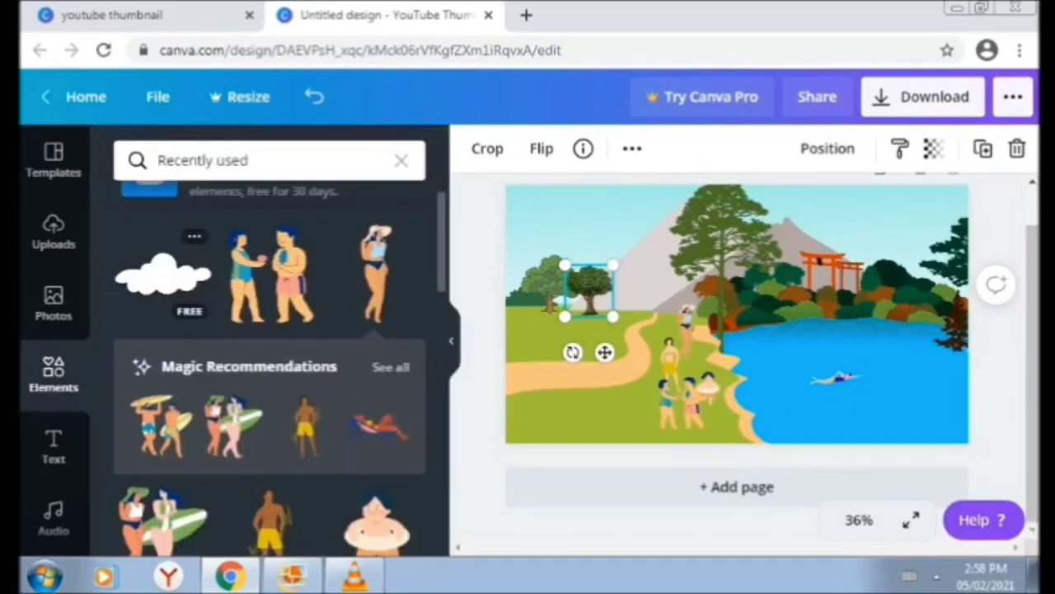
left_click(758, 305)
left_click(165, 276)
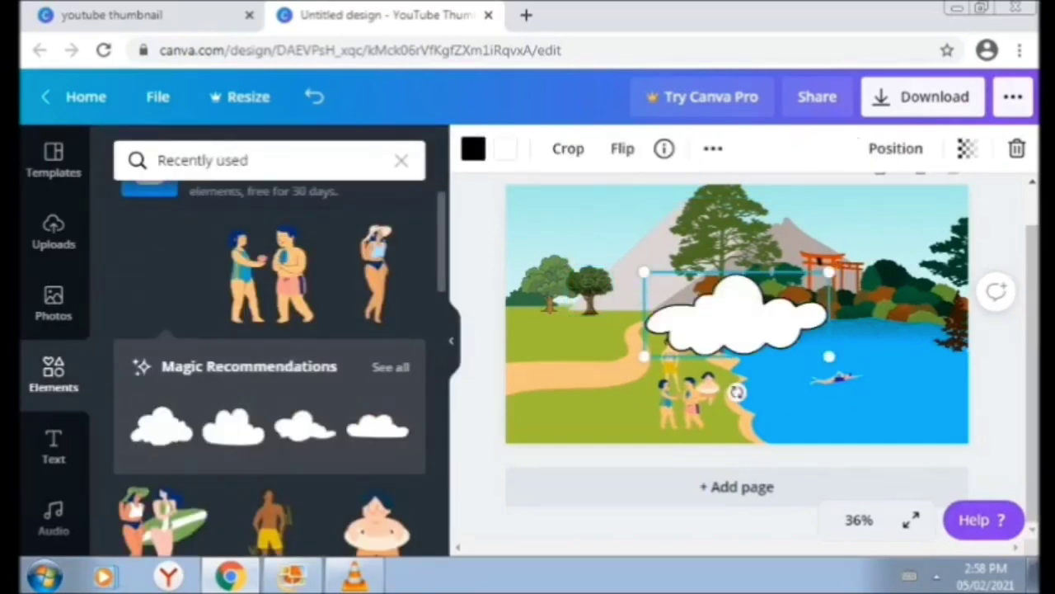
left_click_drag(829, 356, 568, 233)
Change the cloud's black outline to pale cream from the document colours.
left_click(474, 148)
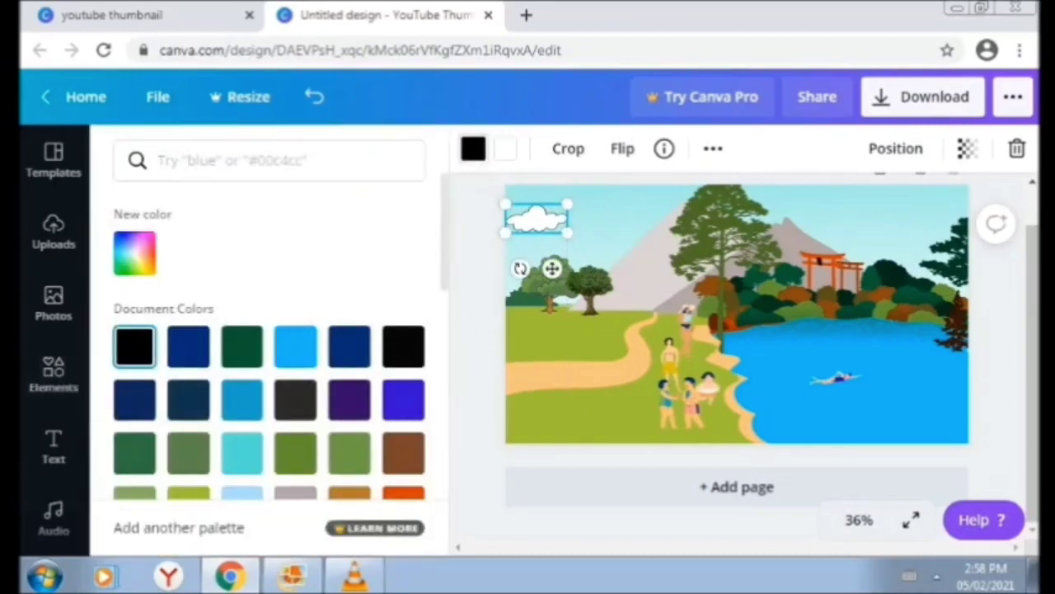
scroll(269, 346, "down", 3)
left_click(403, 335)
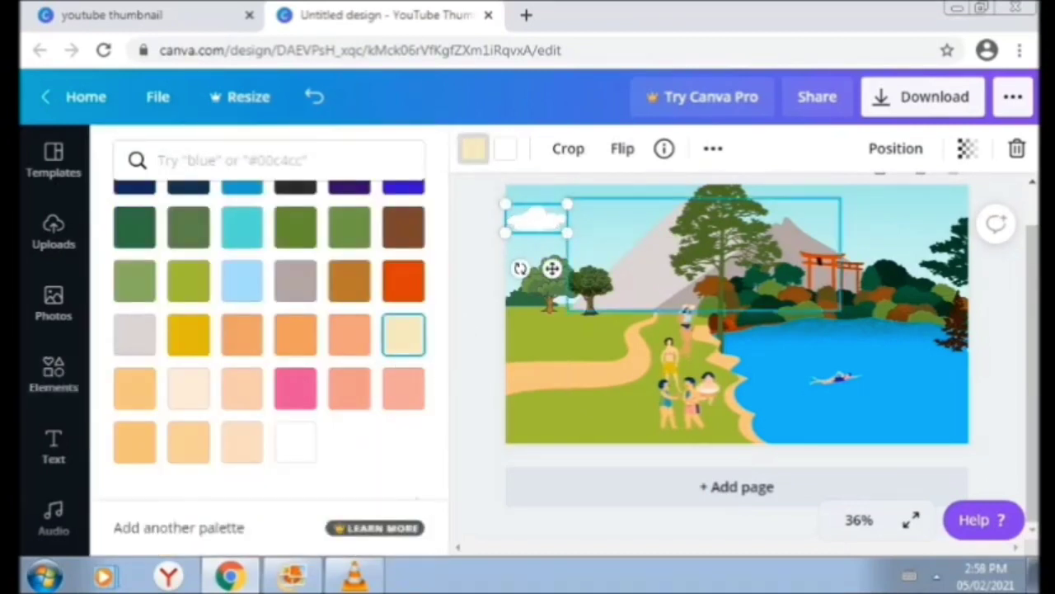
Duplicate the cloud, place the copy in the sky beside the tall tree, and send it one layer backward.
left_click(713, 148)
left_click(702, 196)
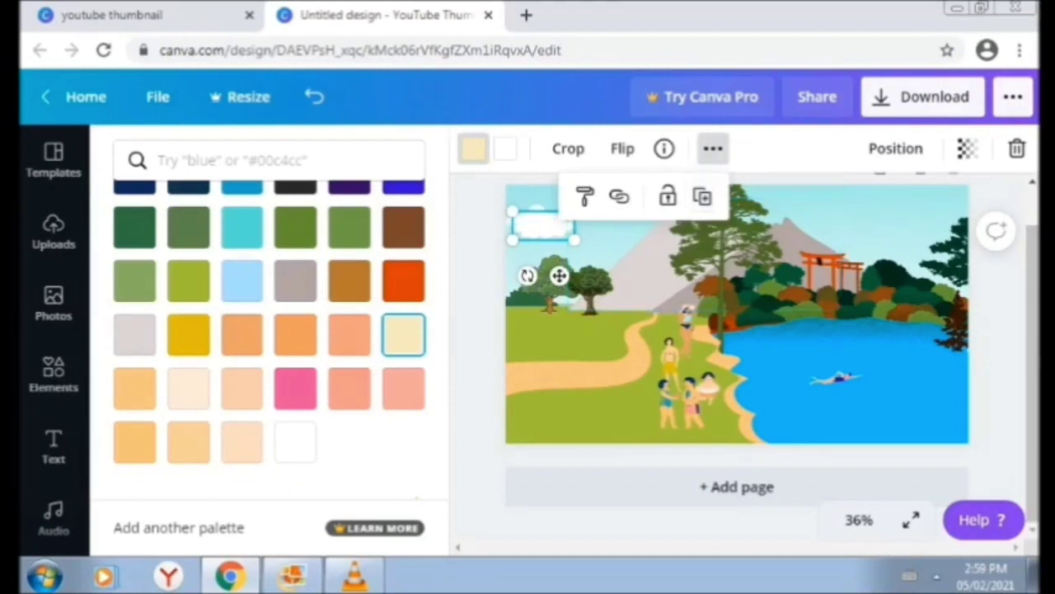
left_click_drag(560, 276, 664, 261)
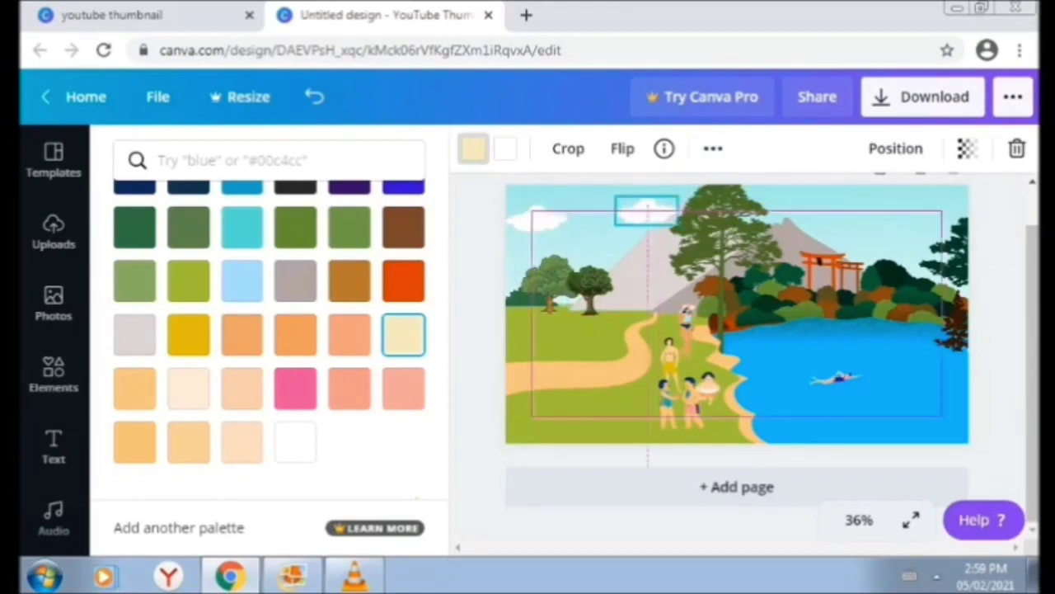
left_click(895, 149)
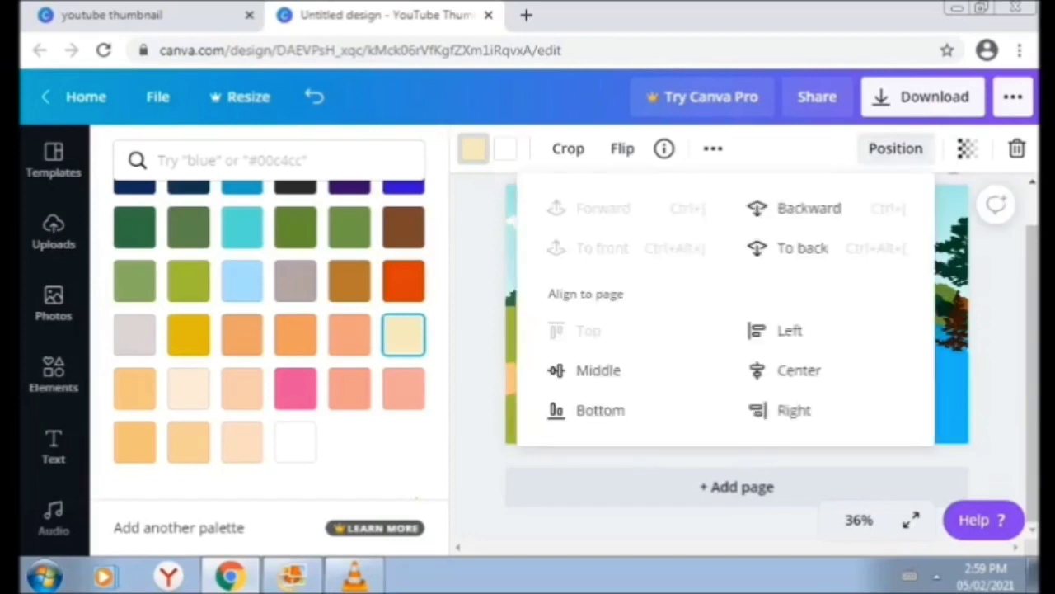
left_click(809, 207)
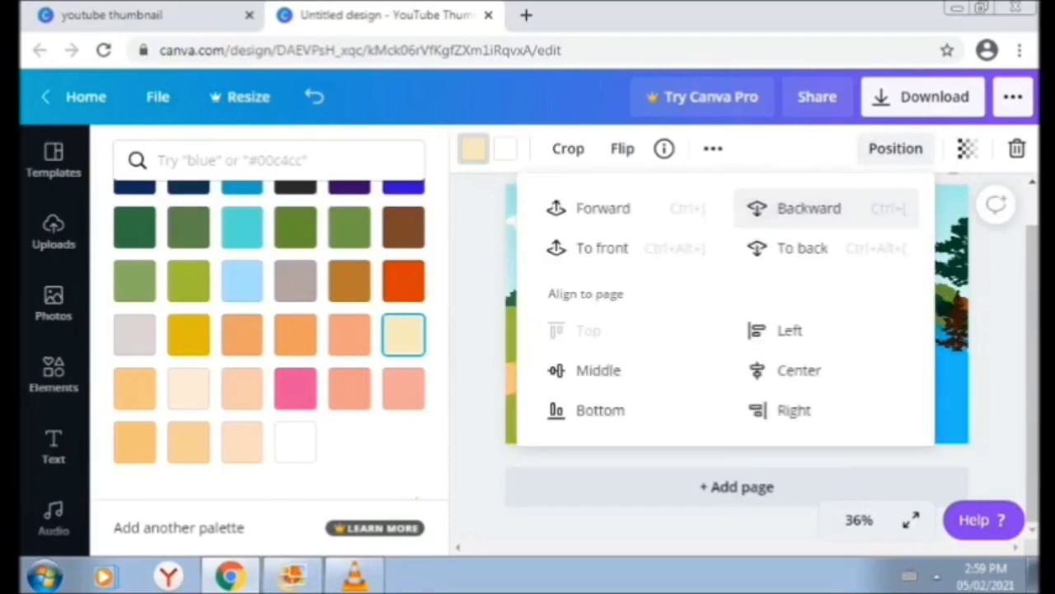
left_click(952, 371)
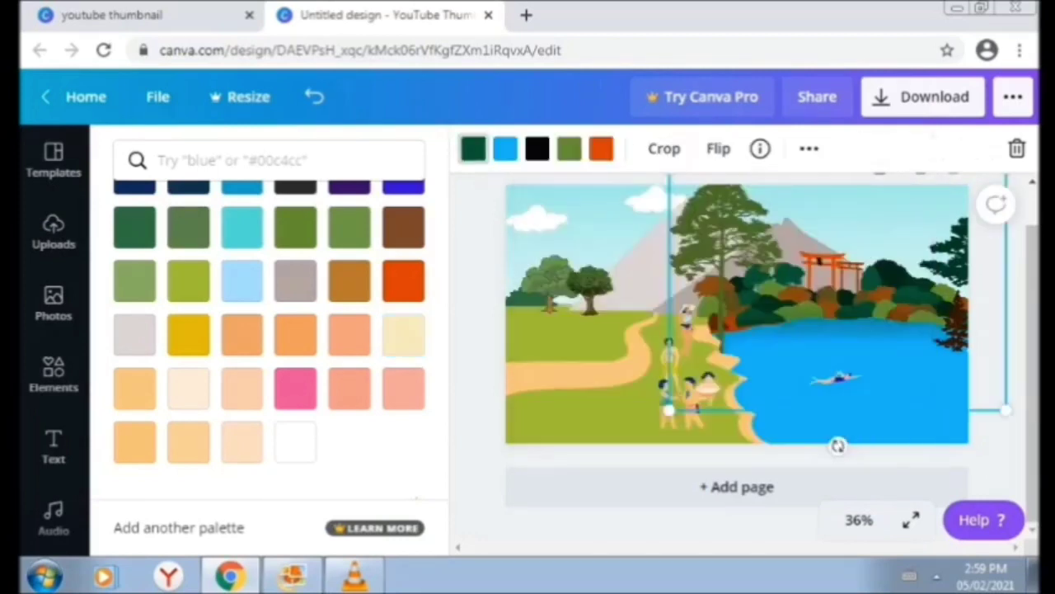
Duplicate the cloud above the small trees and place a smaller copy in the sky above the far forest.
left_click(536, 218)
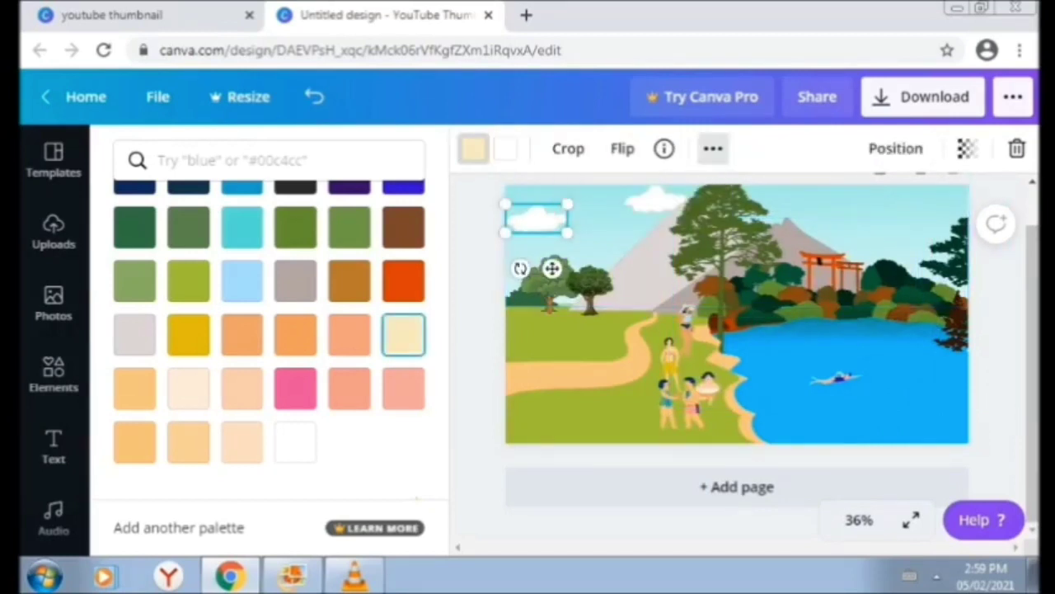
left_click(713, 148)
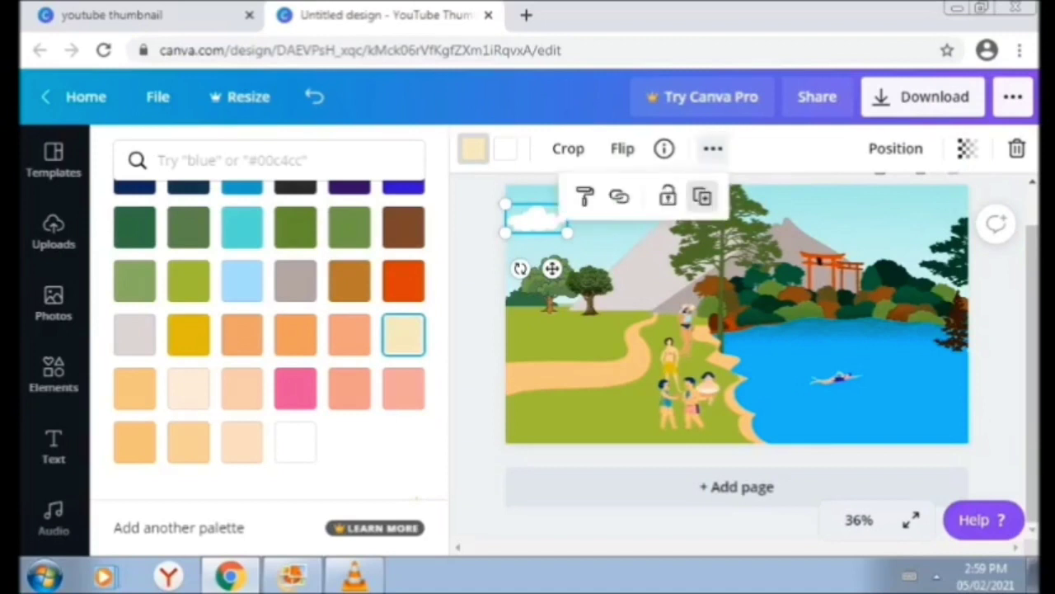
left_click(702, 196)
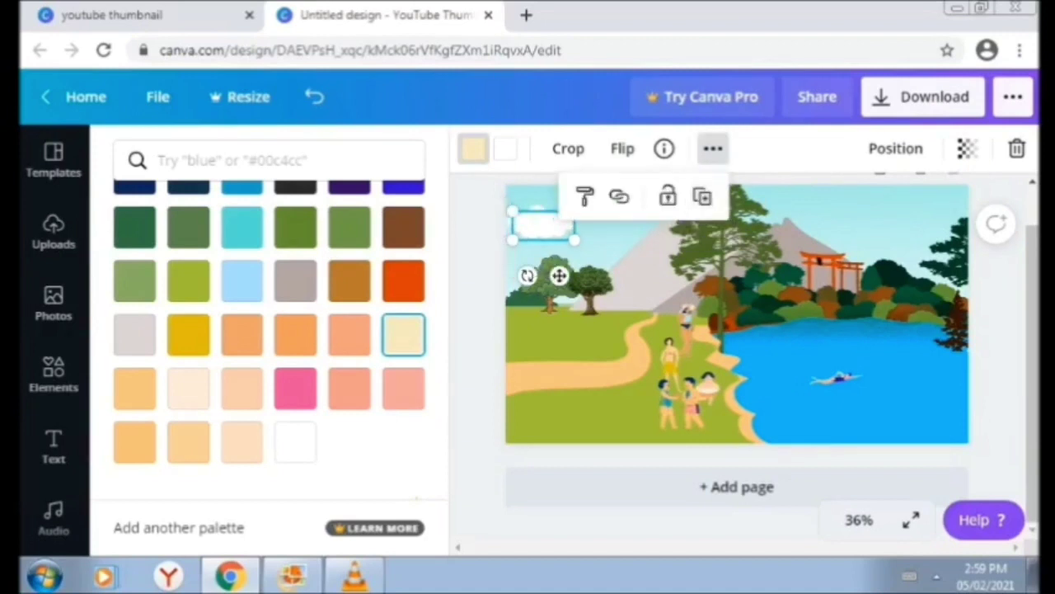
left_click_drag(545, 226, 945, 204)
Duplicate the small cloud and place the copy above the orange torii gates, near the second mountain's peak.
left_click(713, 148)
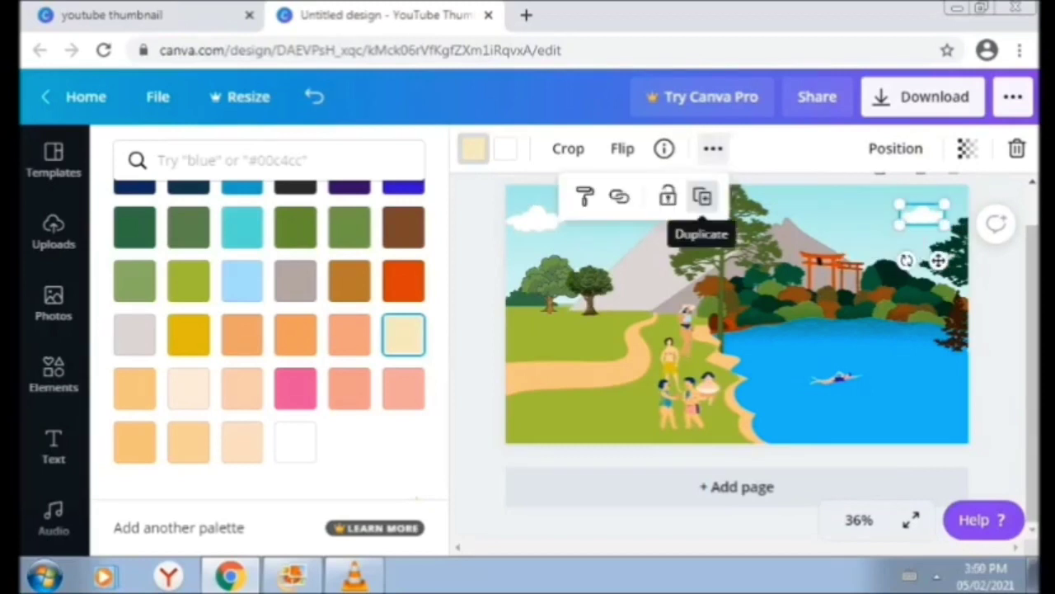
left_click(701, 197)
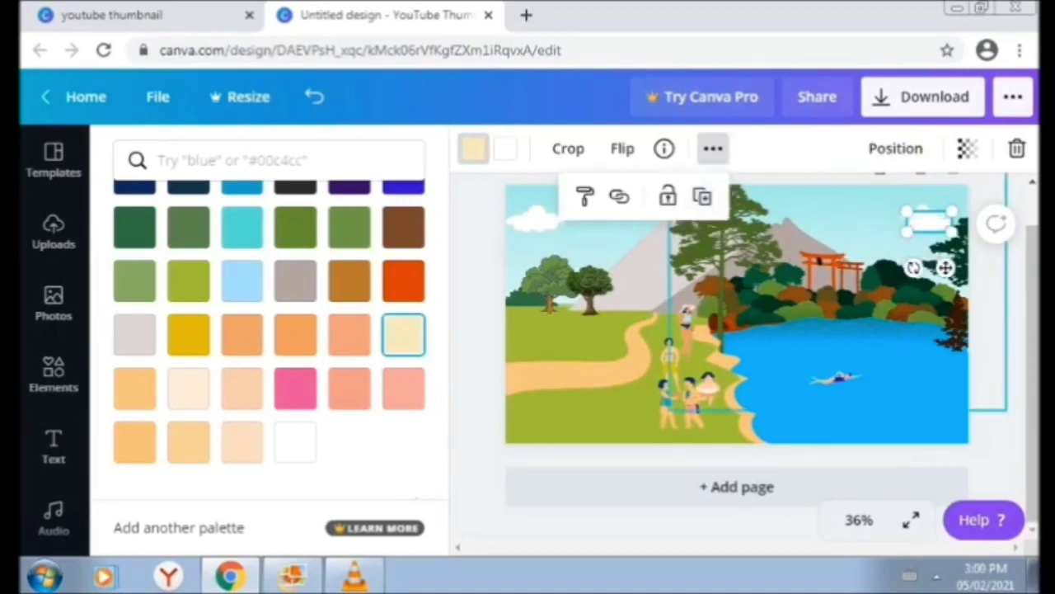
left_click_drag(946, 268, 841, 259)
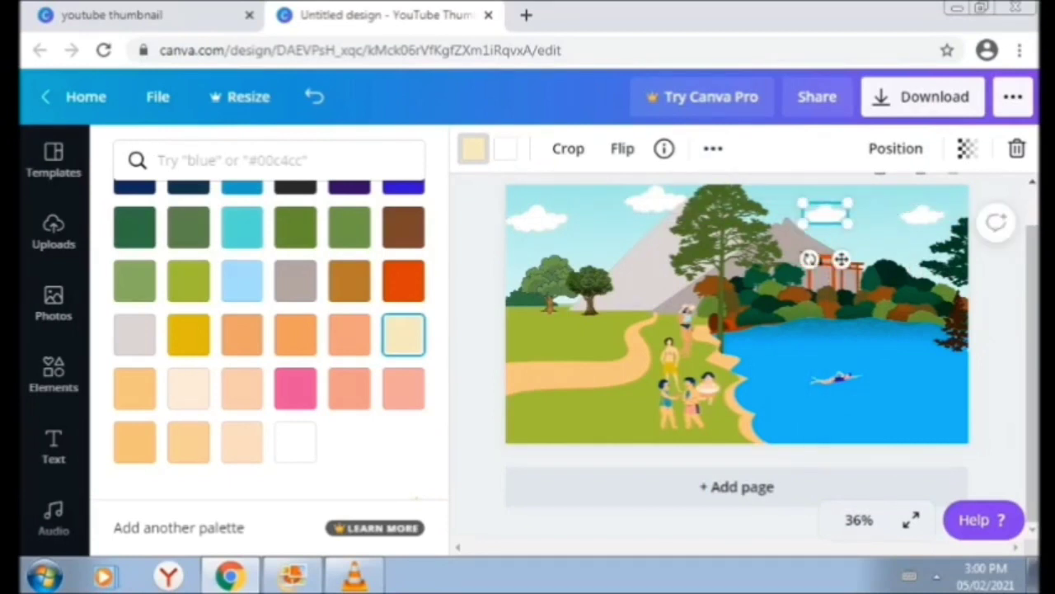
Recolour the orange skin of the woman in the white hat to a pale peach from the document colours.
left_click(687, 334)
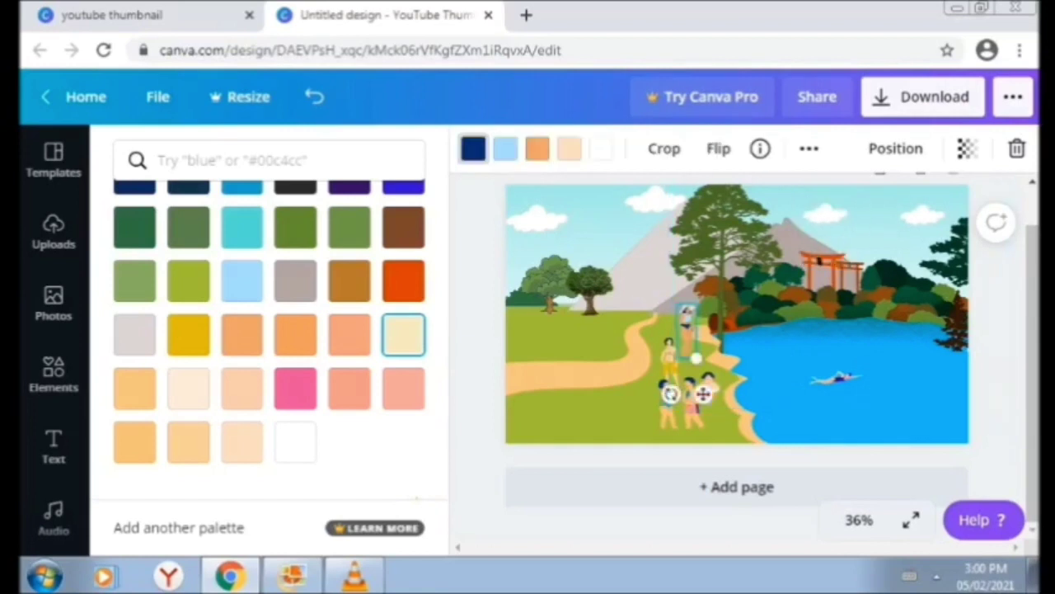
left_click(537, 148)
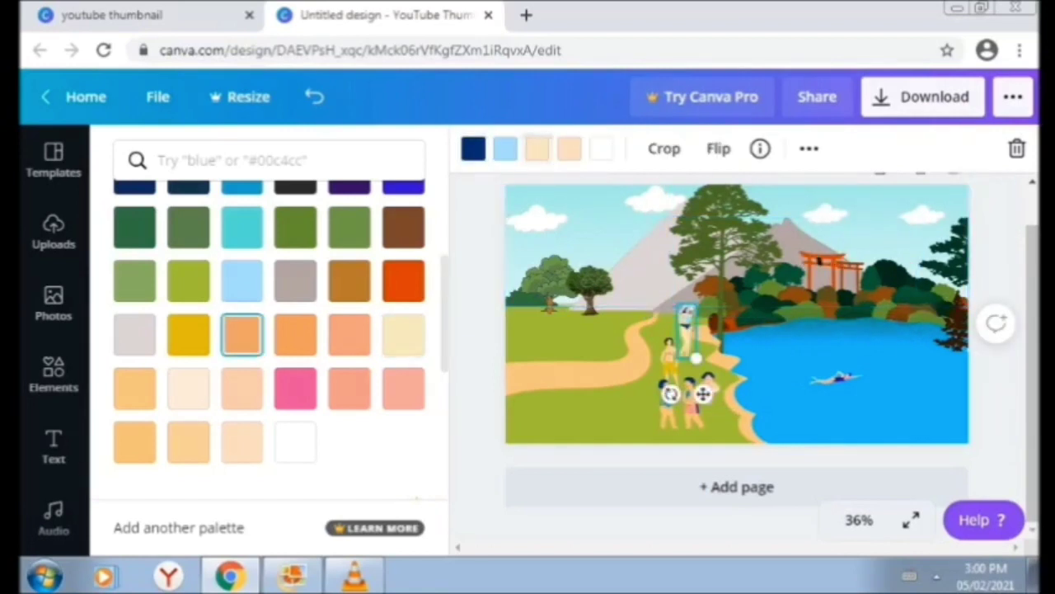
left_click(403, 333)
left_click(241, 388)
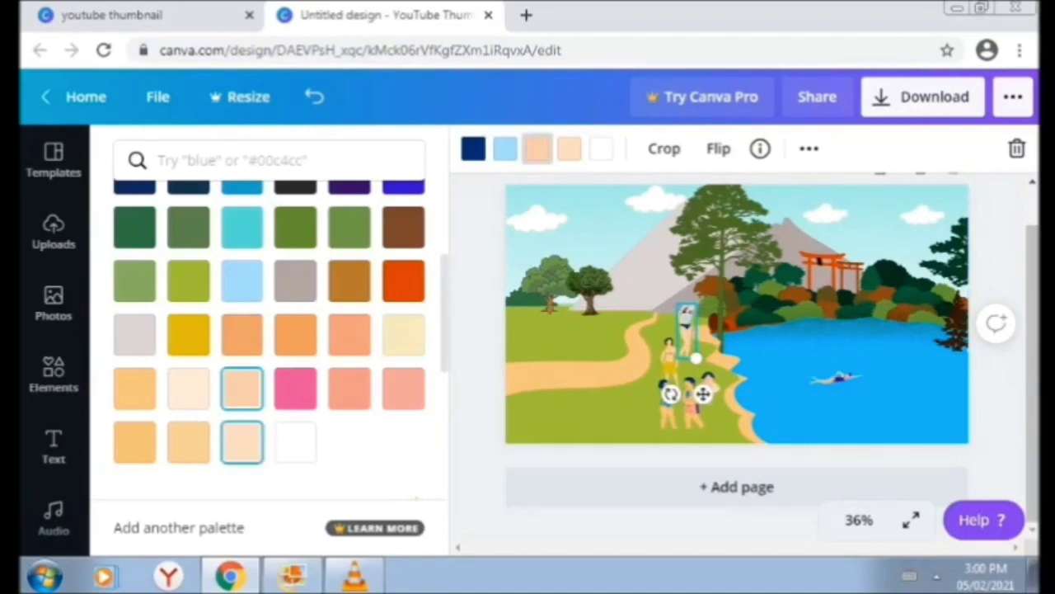
left_click(241, 442)
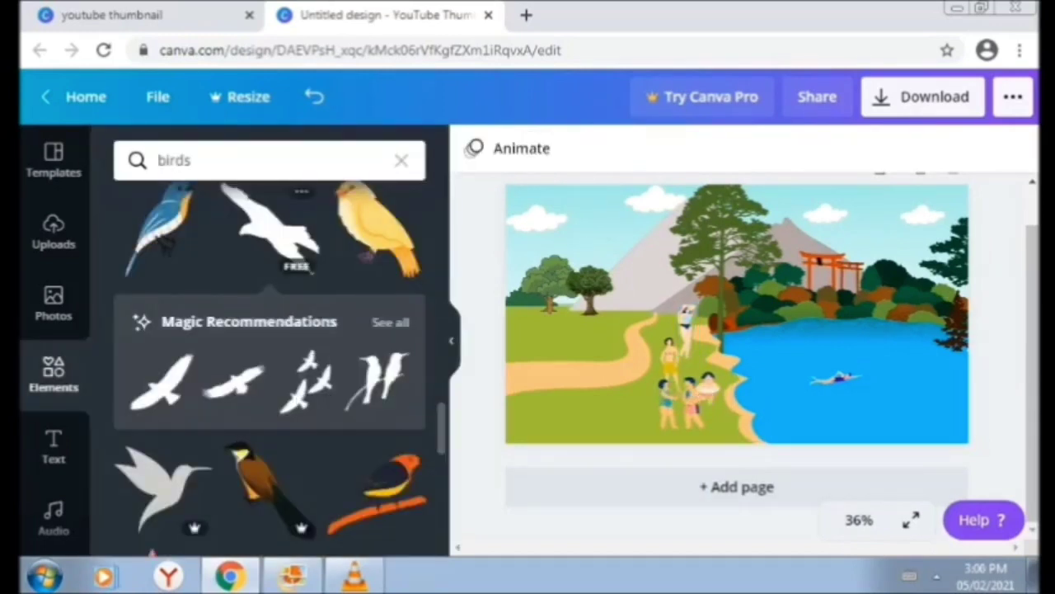
Add the free flying bird silhouette, shrink it, and place it in the sky between the two small clouds.
left_click(272, 227)
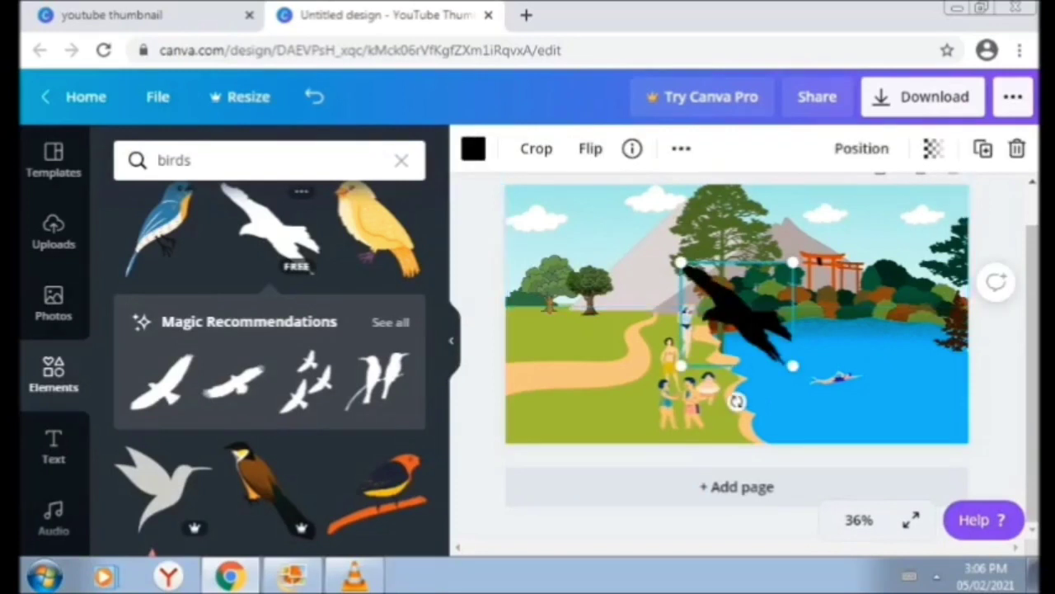
left_click_drag(680, 262, 877, 211)
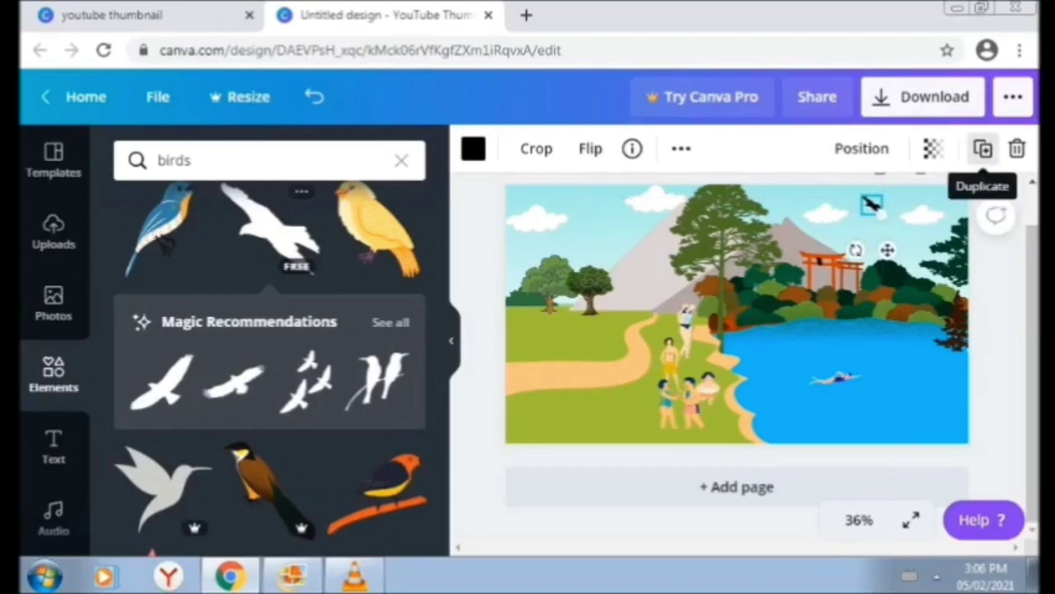
Duplicate the black bird and place the copy right beside the original, in front of the outermost cloud.
left_click(983, 149)
key("Right")
key("Right")
key("Right")
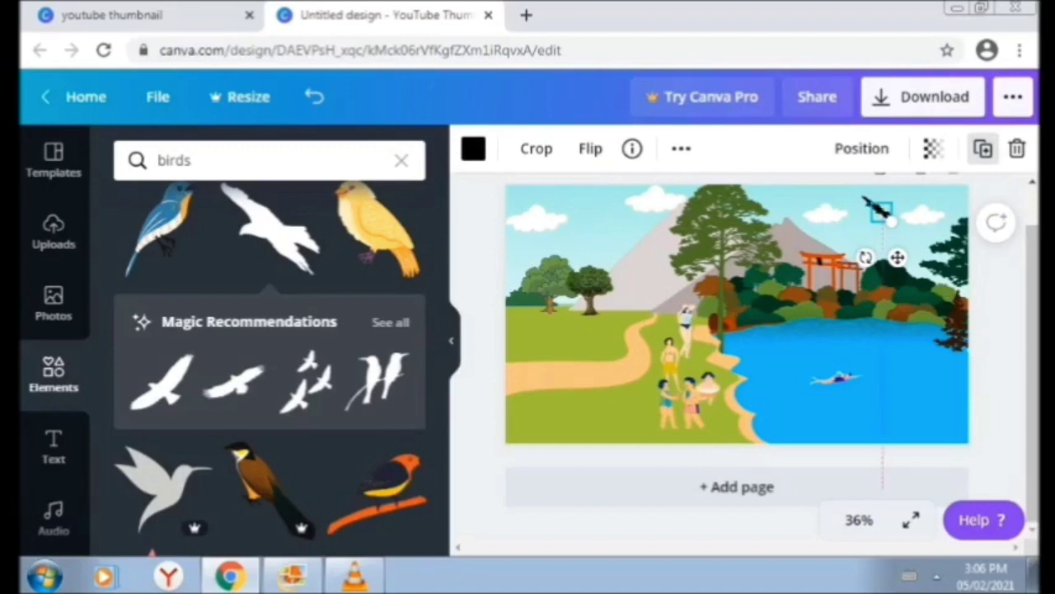
left_click_drag(882, 212, 894, 213)
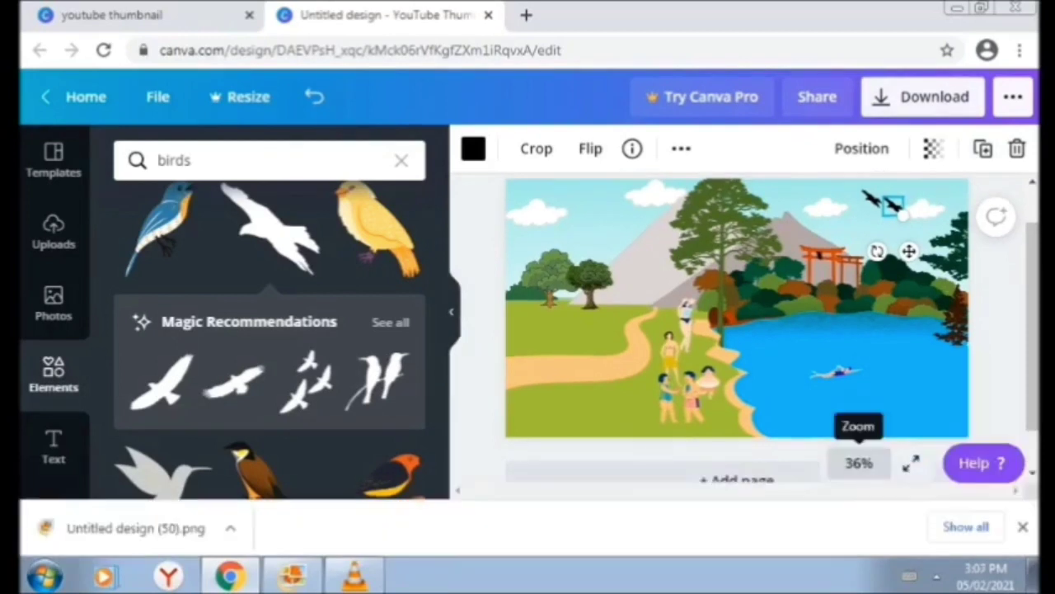
Replace the birds search with a search for "house" in the elements library.
left_click(192, 160)
key("BackSpace")
key("BackSpace")
key("BackSpace")
key("BackSpace")
key("BackSpace")
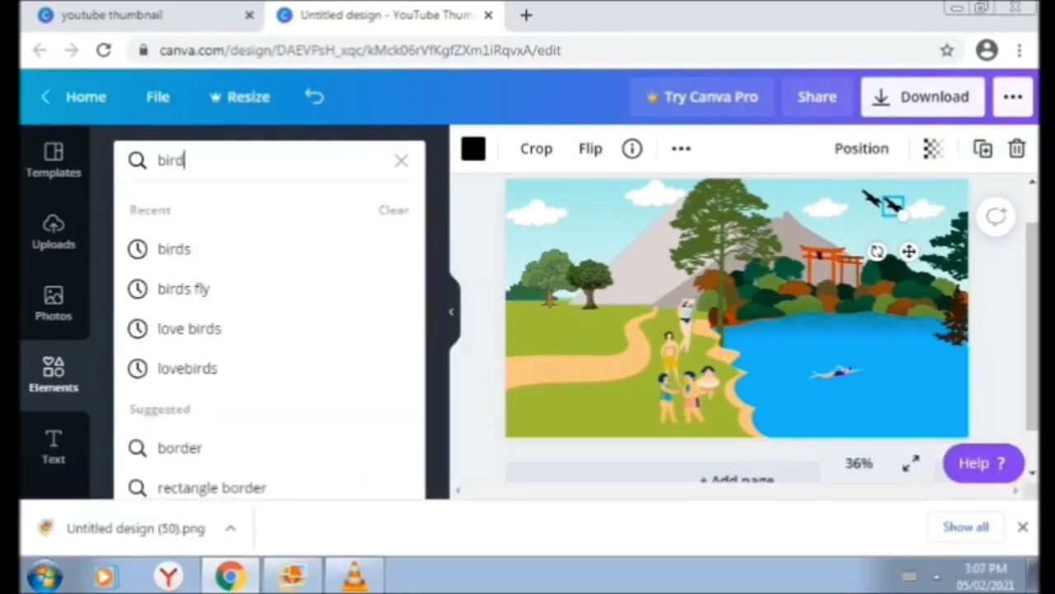
type("house")
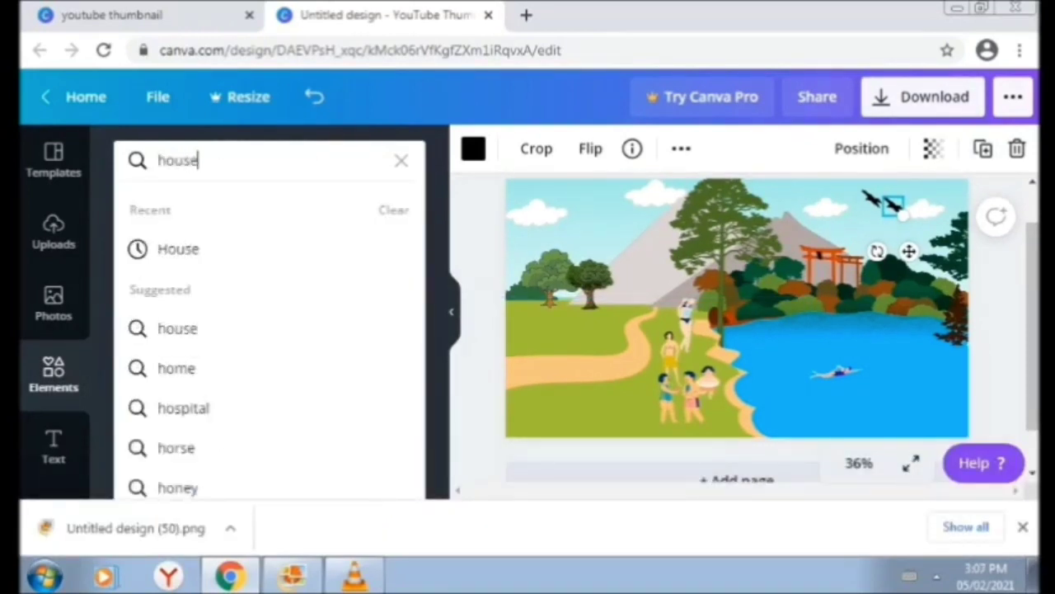
key("Return")
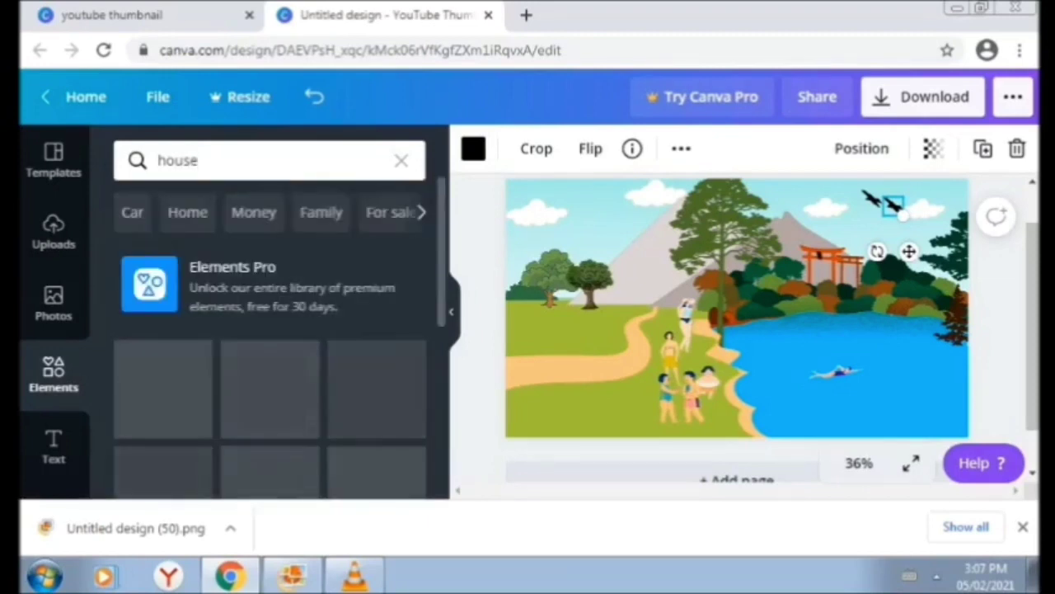
Add the free yellow house with the green tree beside it, shrink it, and place it at the mountain's foot near the dark round tree.
scroll(272, 338, "down", 3)
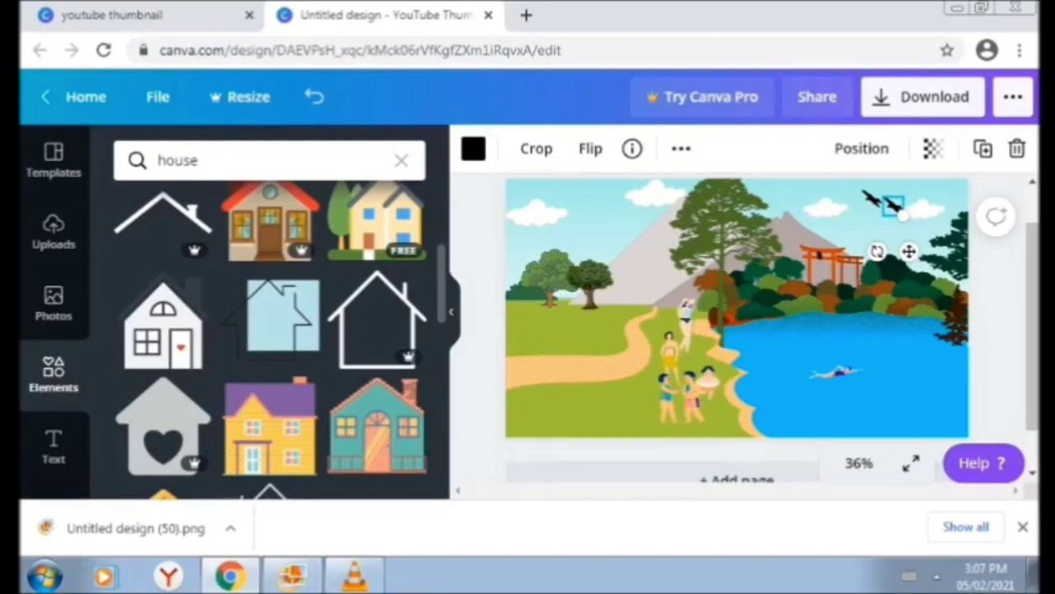
left_click(377, 221)
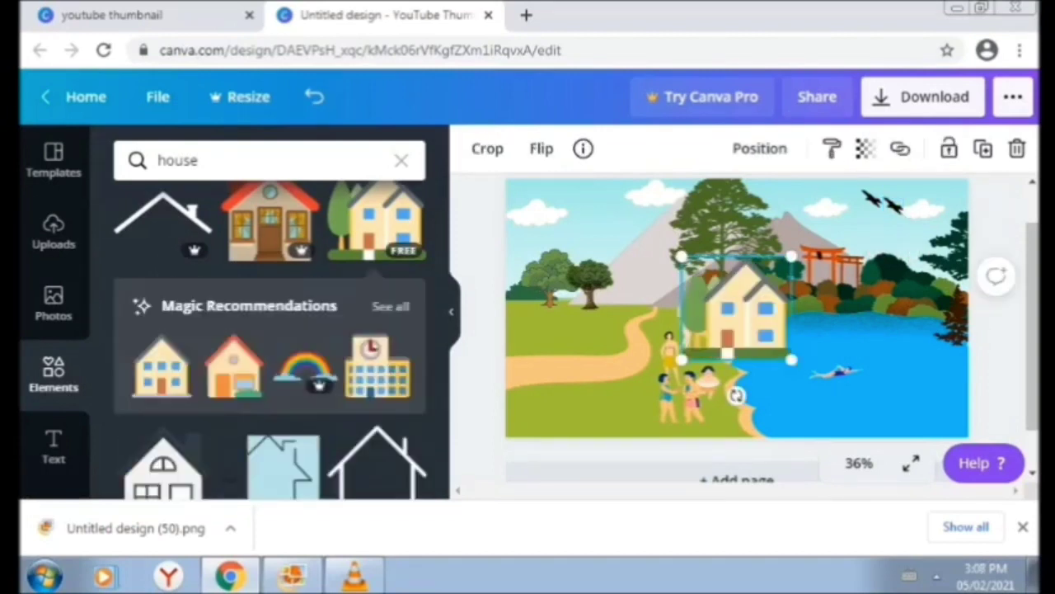
left_click_drag(792, 257, 757, 290)
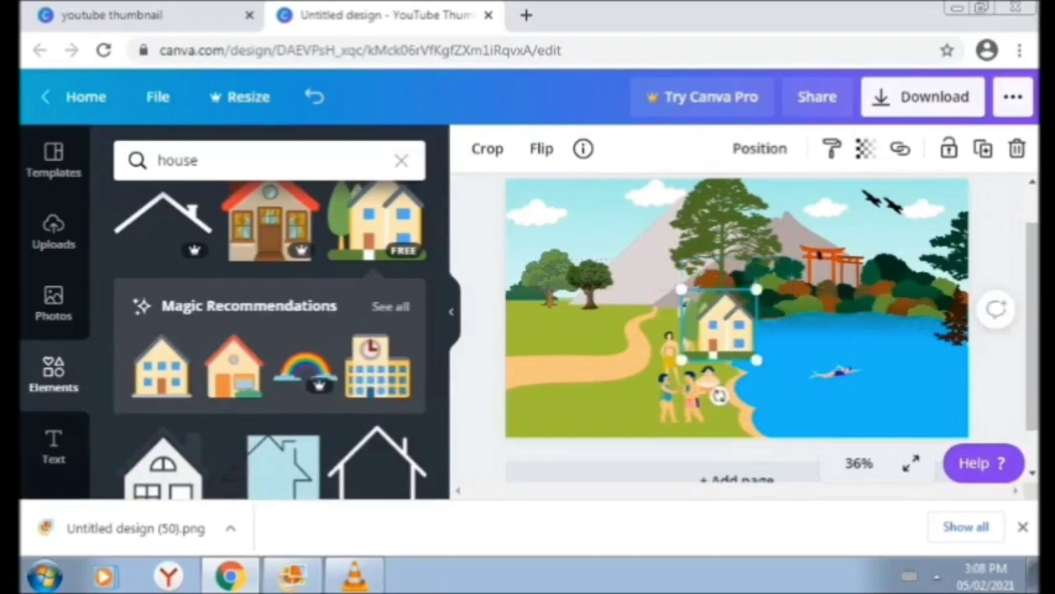
left_click_drag(717, 328, 630, 265)
left_click_drag(594, 226, 658, 260)
left_click_drag(653, 333, 653, 346)
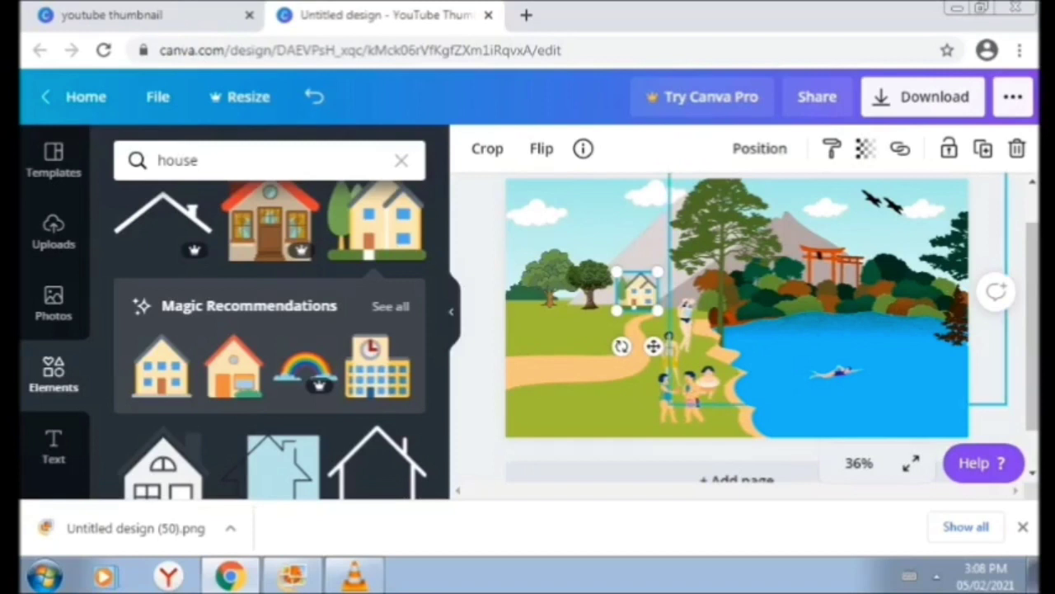
Shift the small house slightly towards the lake so it stands at the far end of the sandy path.
left_click(833, 347)
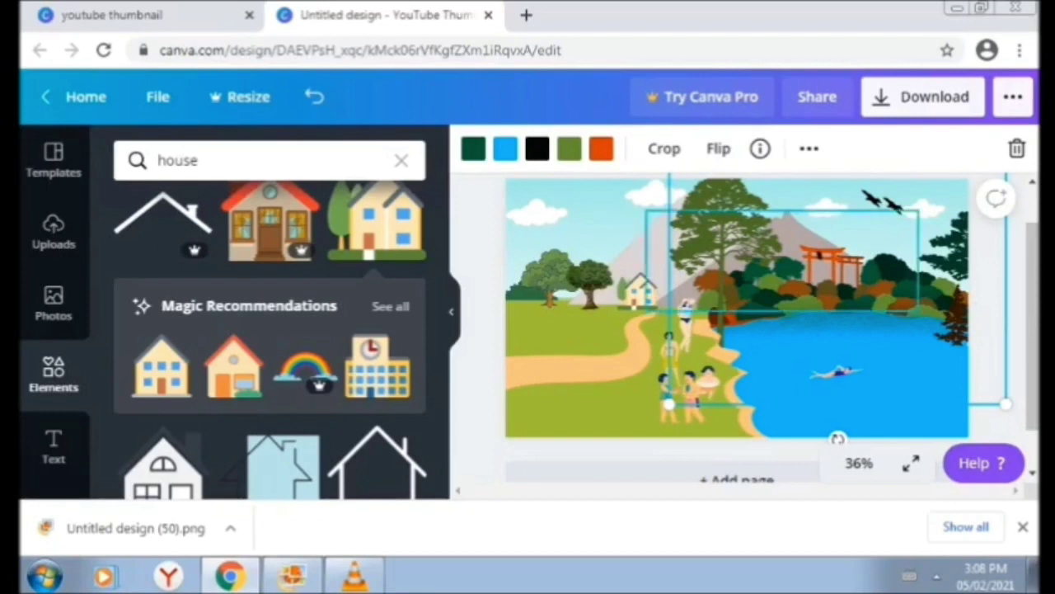
left_click(643, 292)
left_click_drag(654, 346, 669, 346)
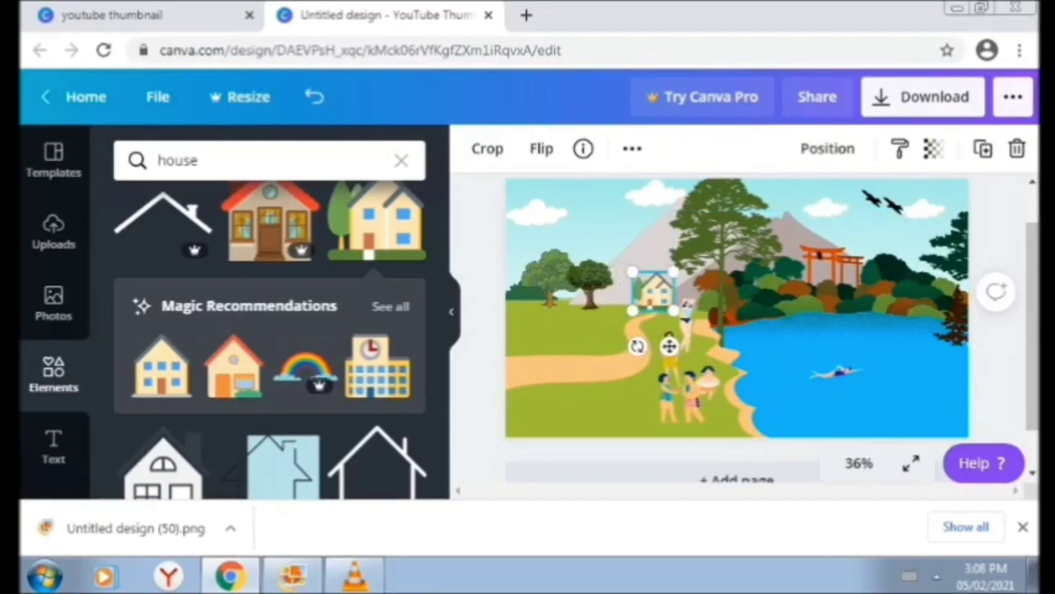
left_click(668, 347)
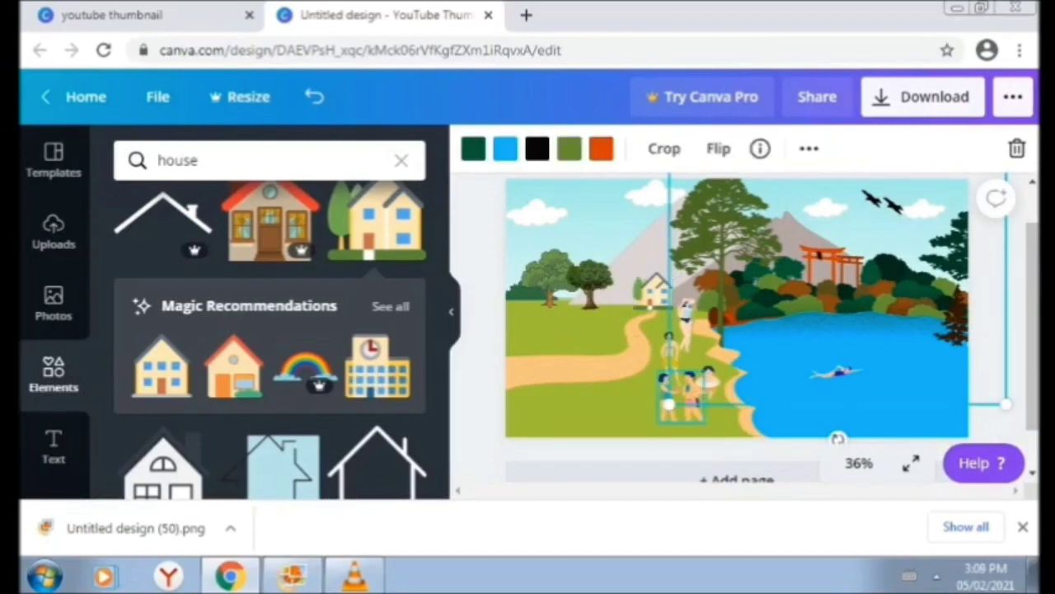
Download the finished landscape design as a PNG.
left_click(681, 394)
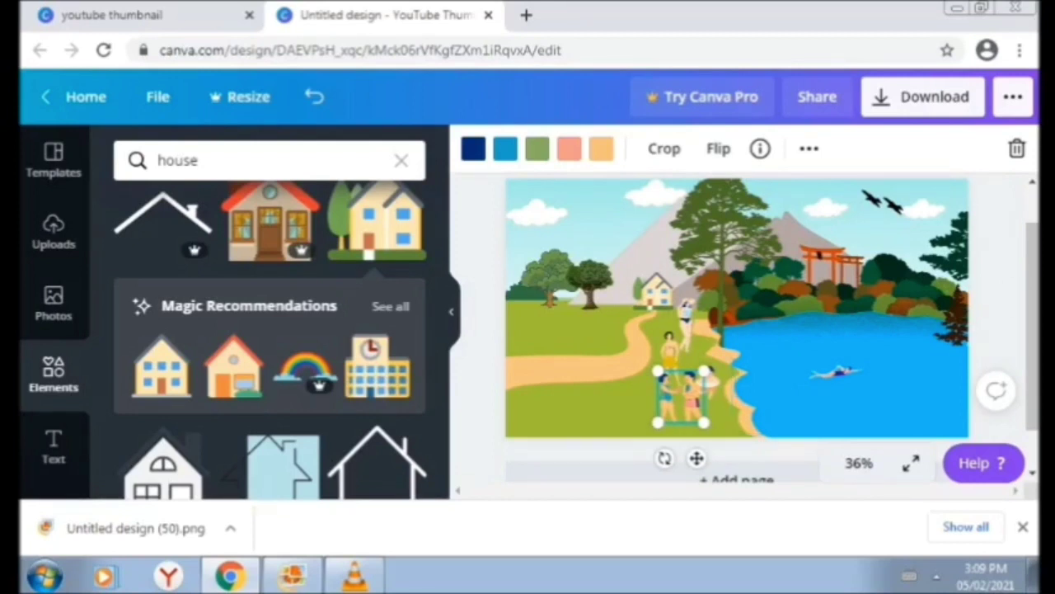
left_click(922, 97)
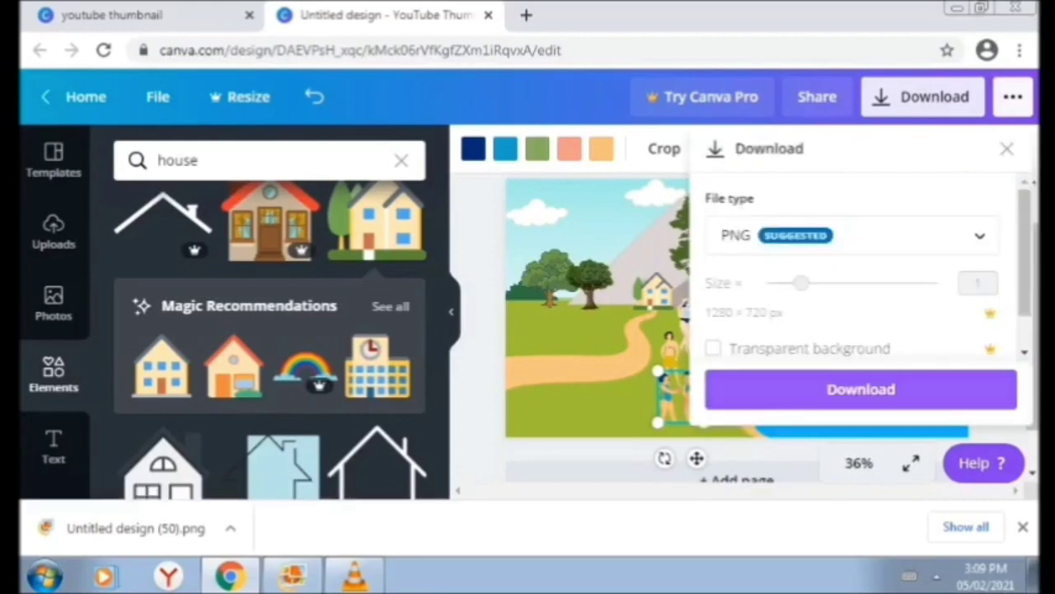
left_click(861, 389)
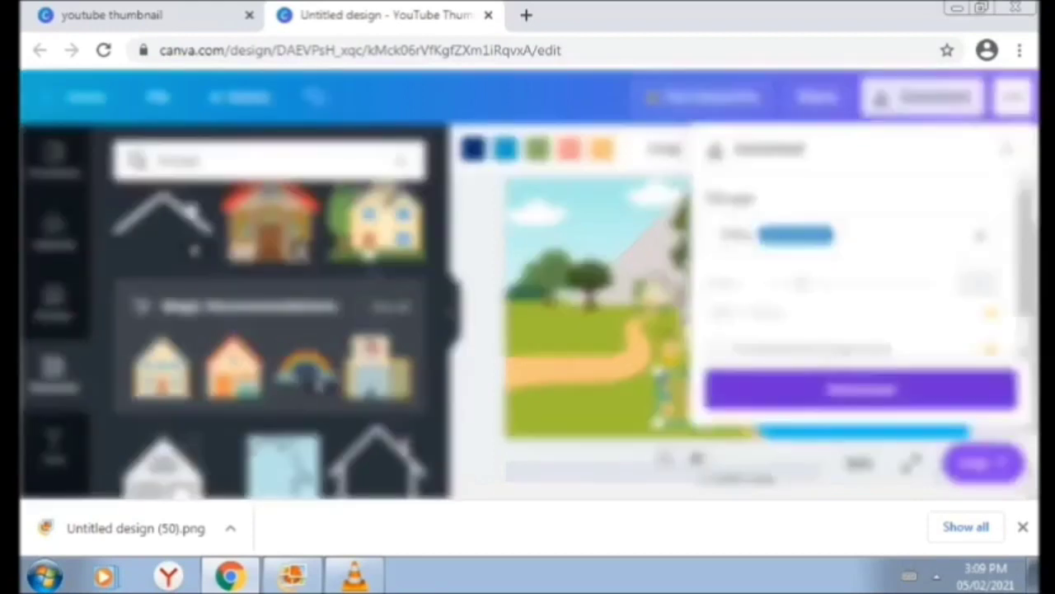